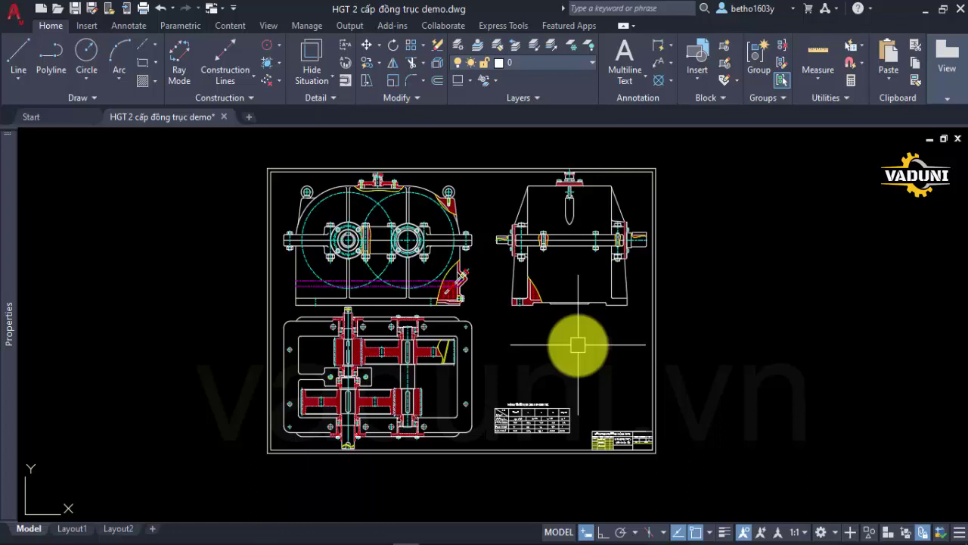
Open the Dimension Style Manager with D and make TCVN the current style
type("d")
key("Return")
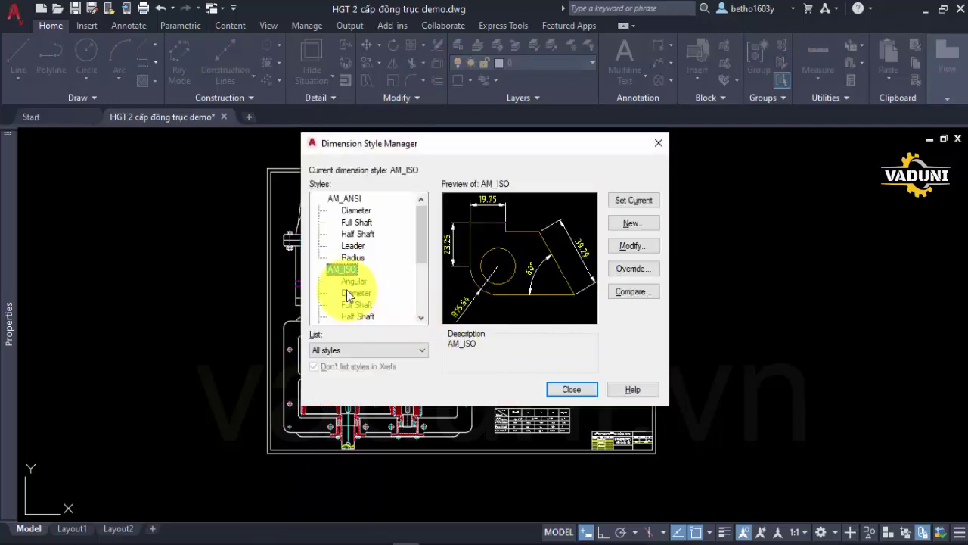
scroll(346, 293, "down", 3)
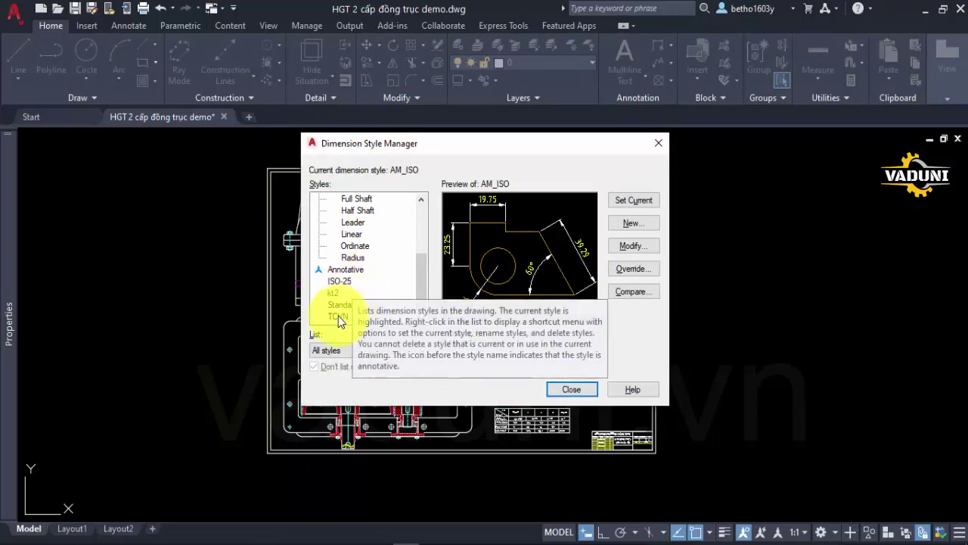
left_click(338, 317)
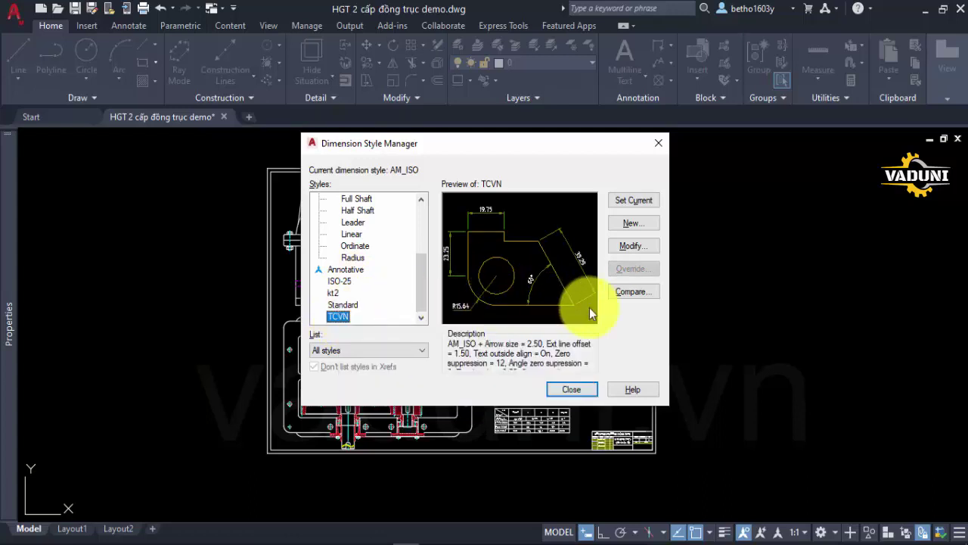
left_click(634, 199)
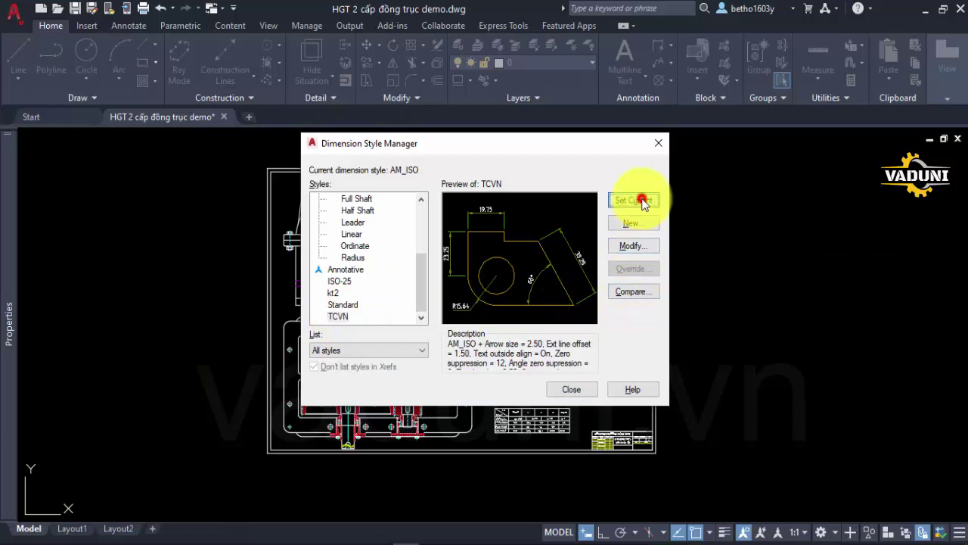
Set the TCVN style's text height to 2.5 and close the manager
left_click(344, 317)
left_click(638, 248)
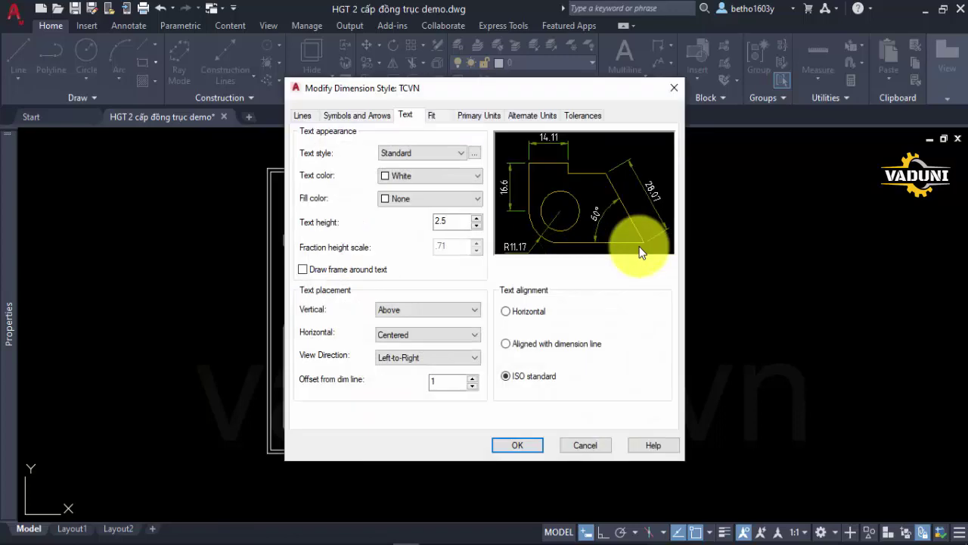
double_click(461, 220)
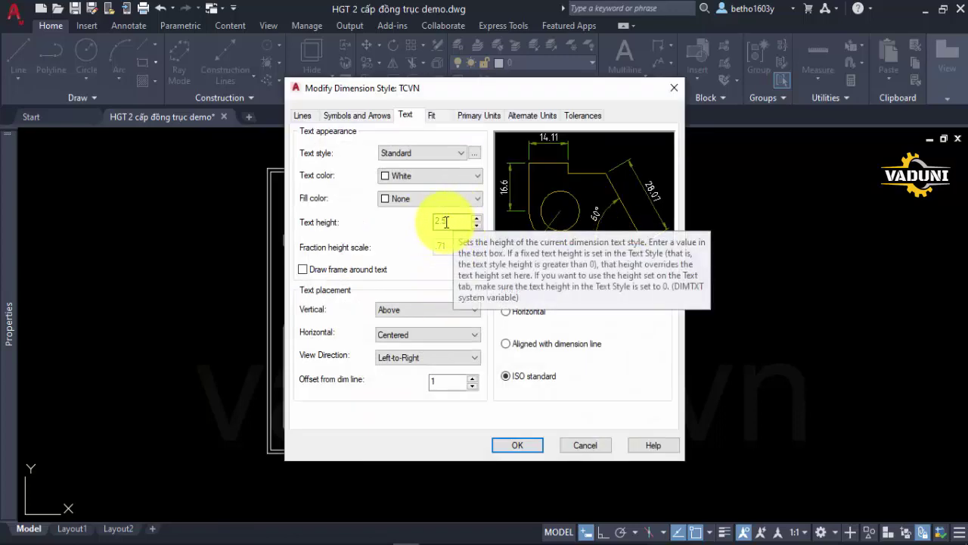
type("2.5")
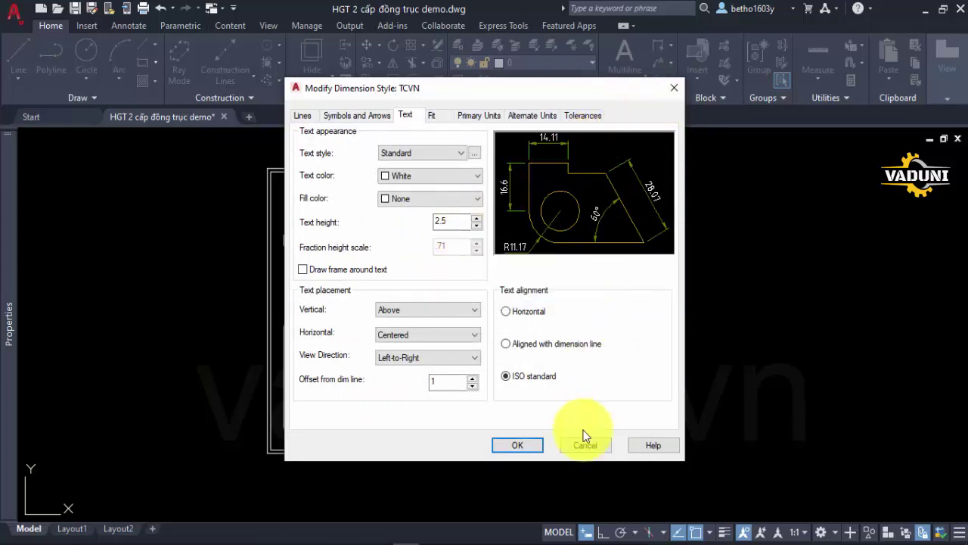
left_click(530, 444)
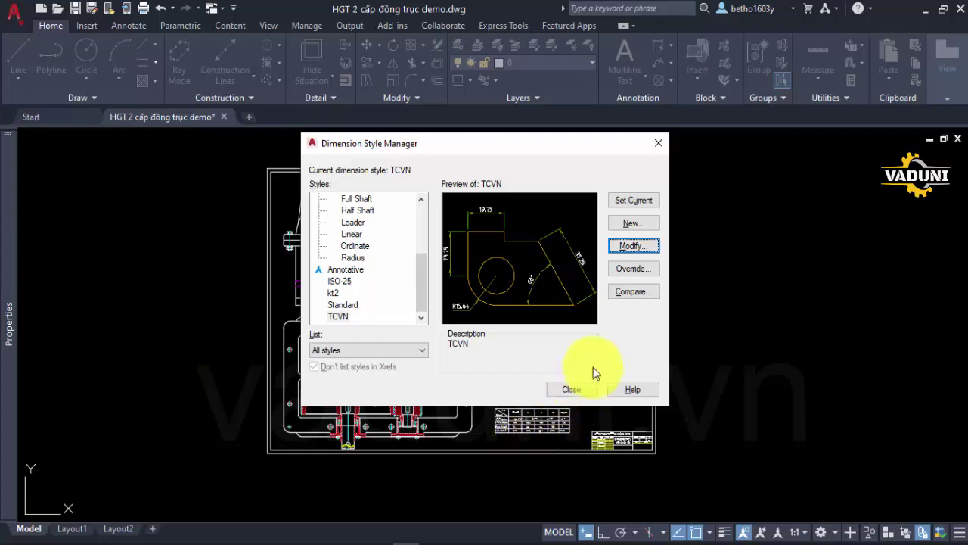
left_click(657, 143)
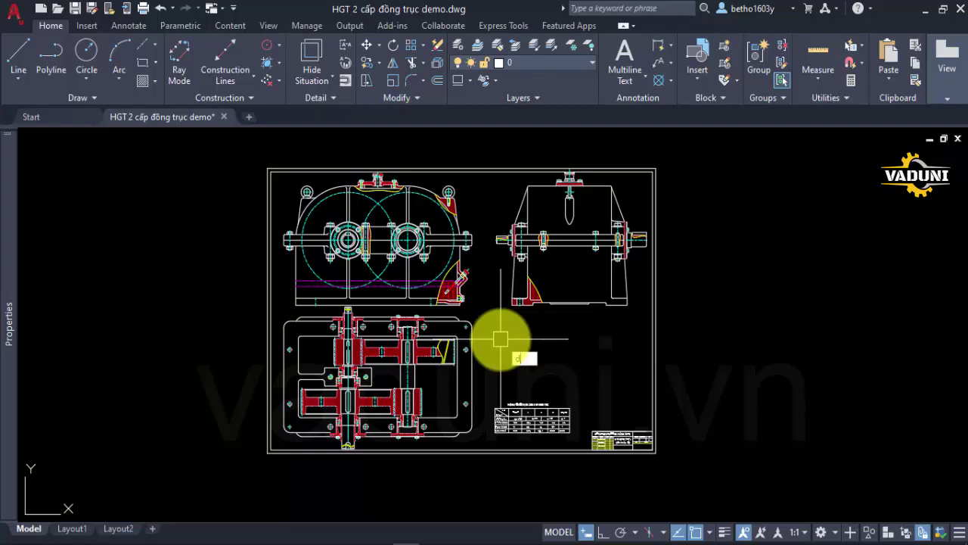
Change TCVN's text height and arrow size to 3.5, keeping TCVN current
type("d")
key("Return")
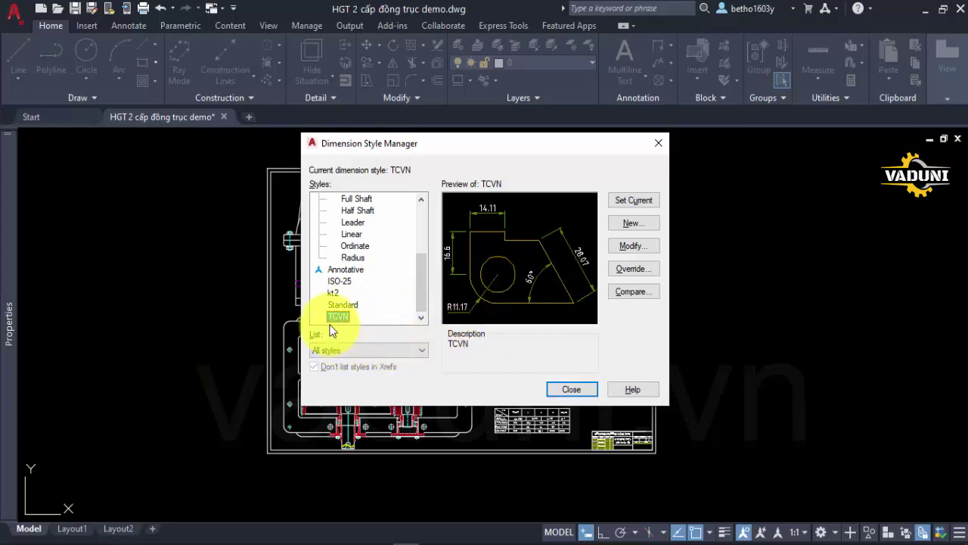
left_click(641, 248)
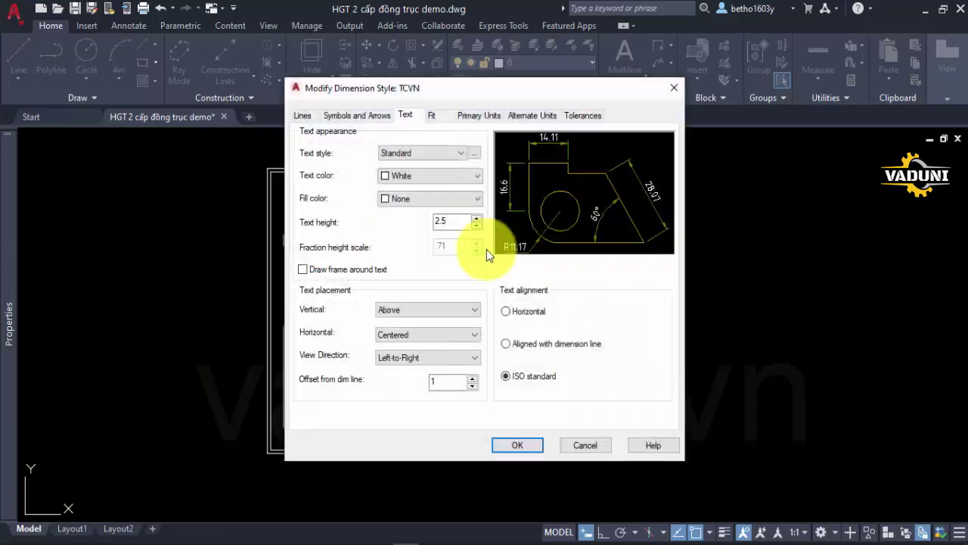
left_click_drag(456, 219, 422, 223)
type("3.5")
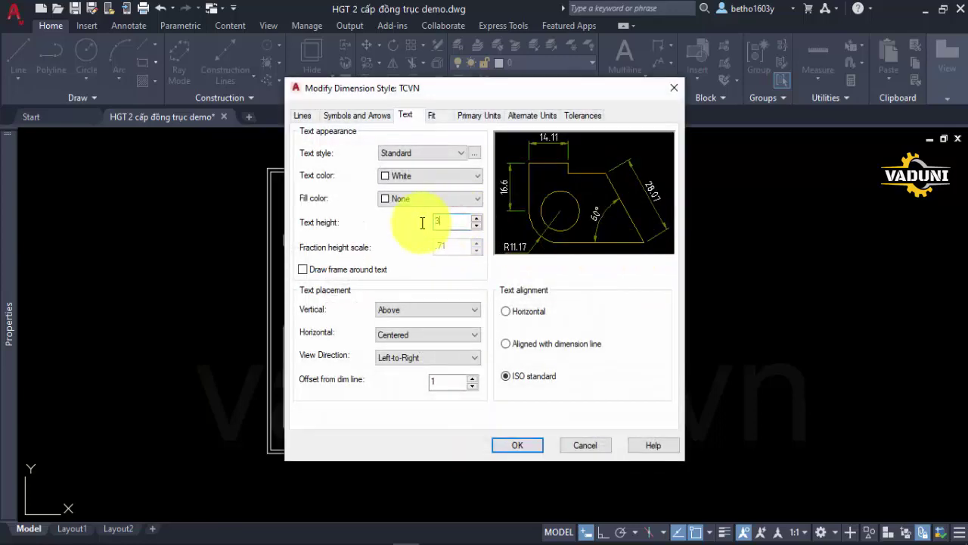
left_click(357, 116)
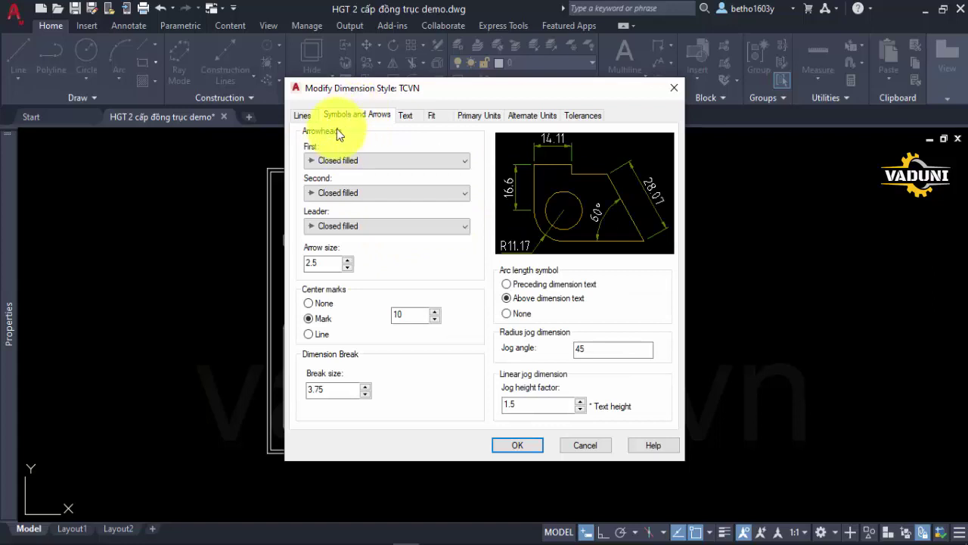
left_click_drag(324, 263, 300, 264)
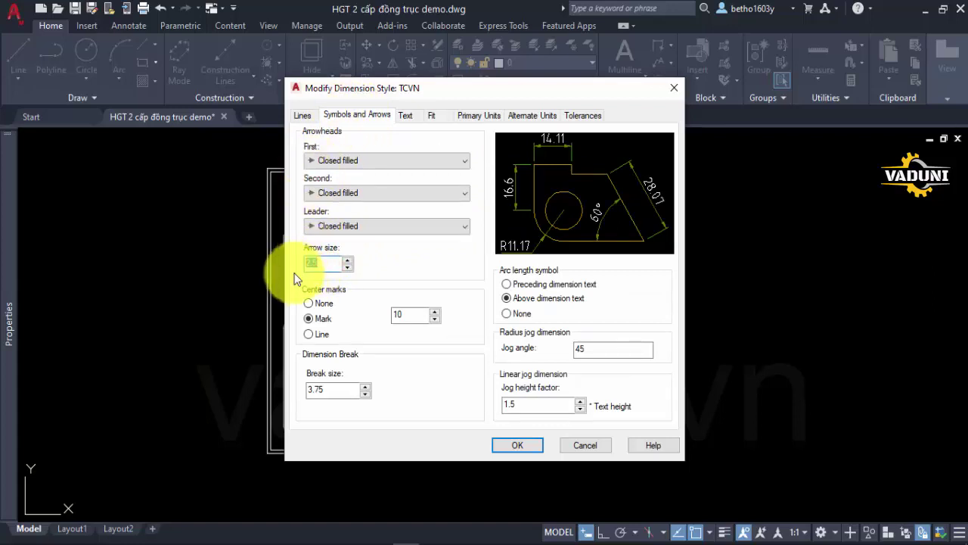
type("3.5")
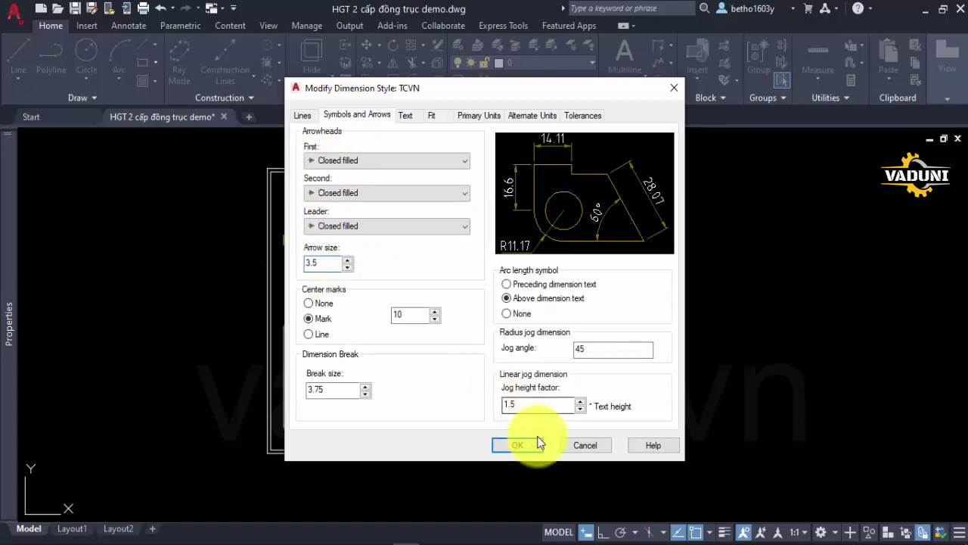
left_click(519, 445)
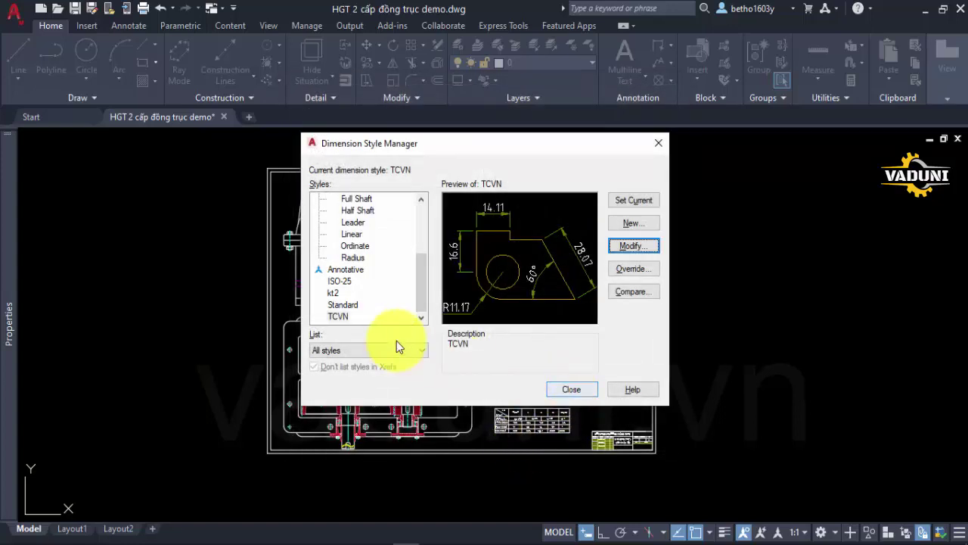
left_click(337, 315)
left_click(632, 200)
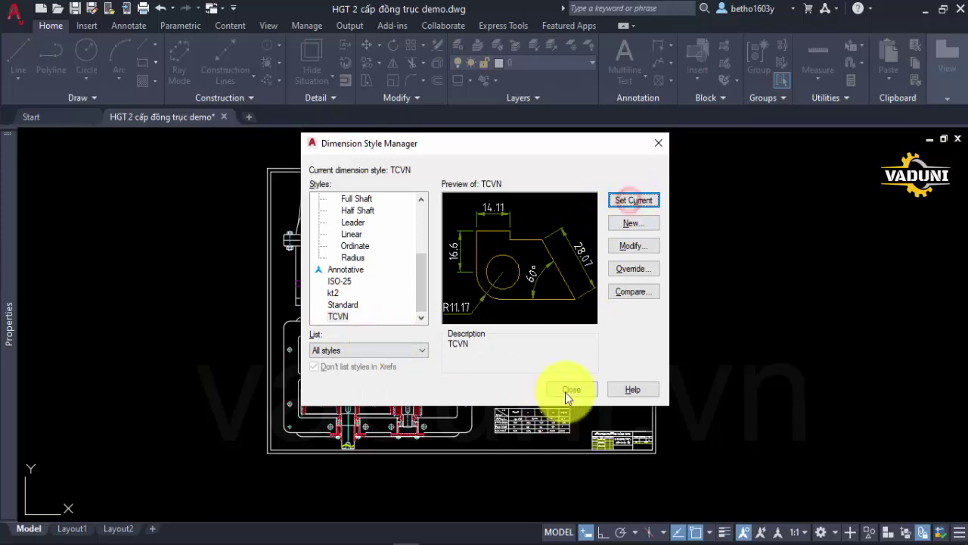
Close the Dimension Style Manager and frame the gearbox views
left_click(571, 389)
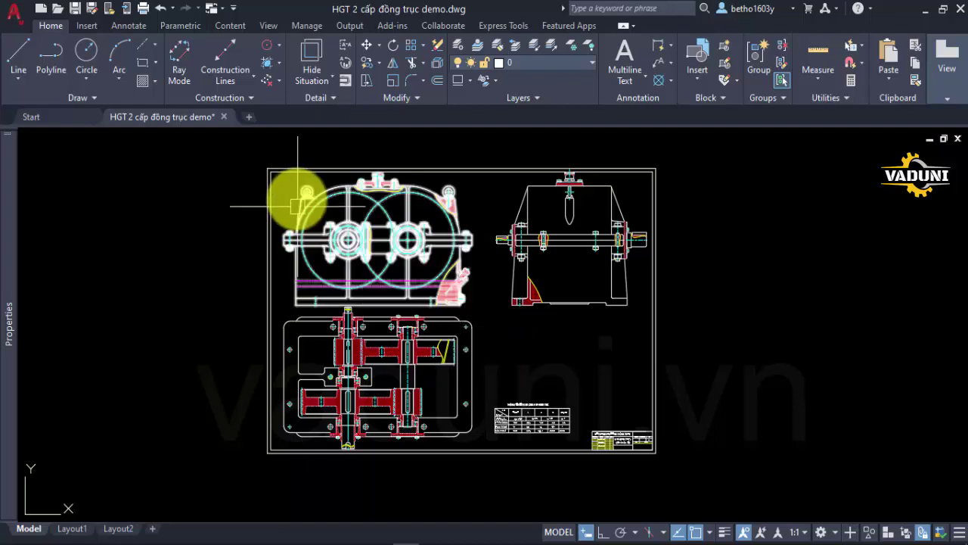
scroll(303, 192, "up", 2)
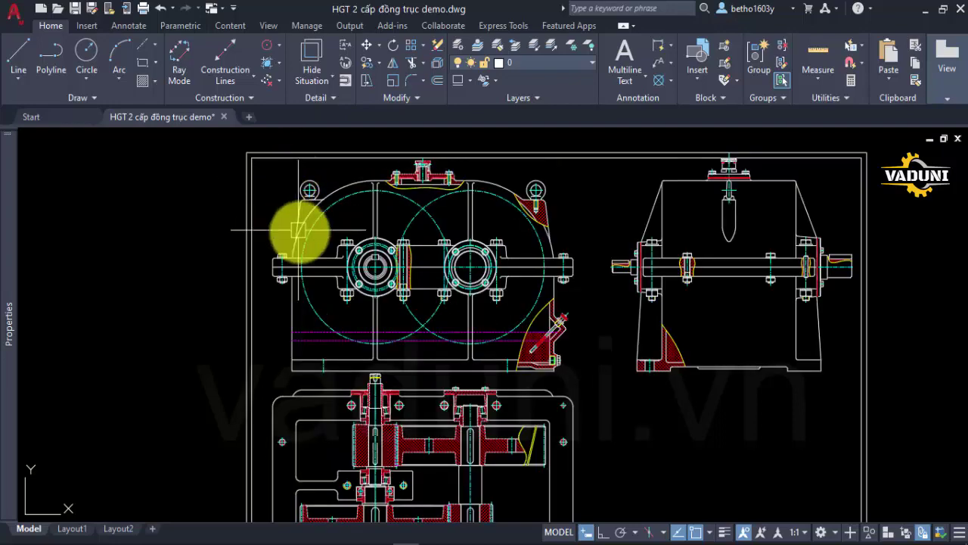
middle_click_drag(595, 328, 457, 309)
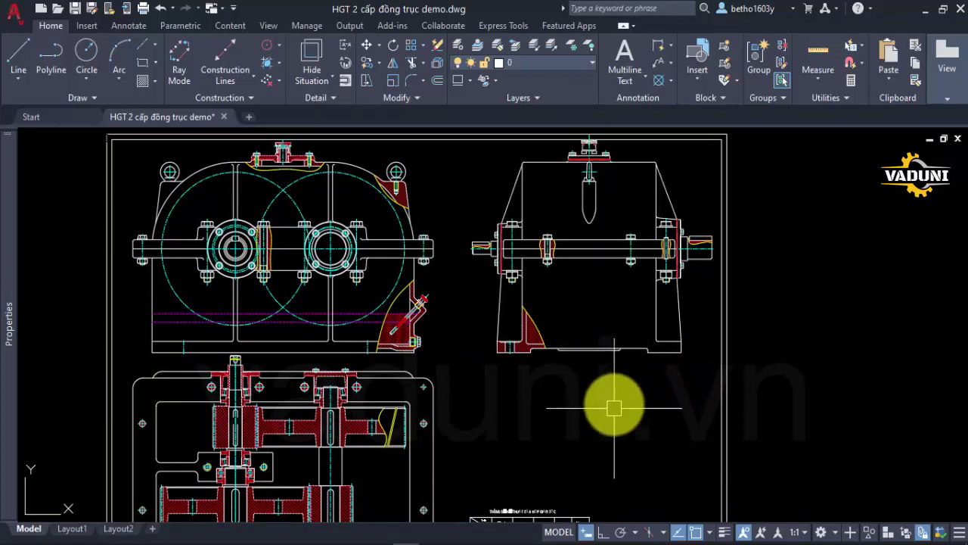
Place a 574.29 linear dimension starting from the shaft end in the side view
type("dli")
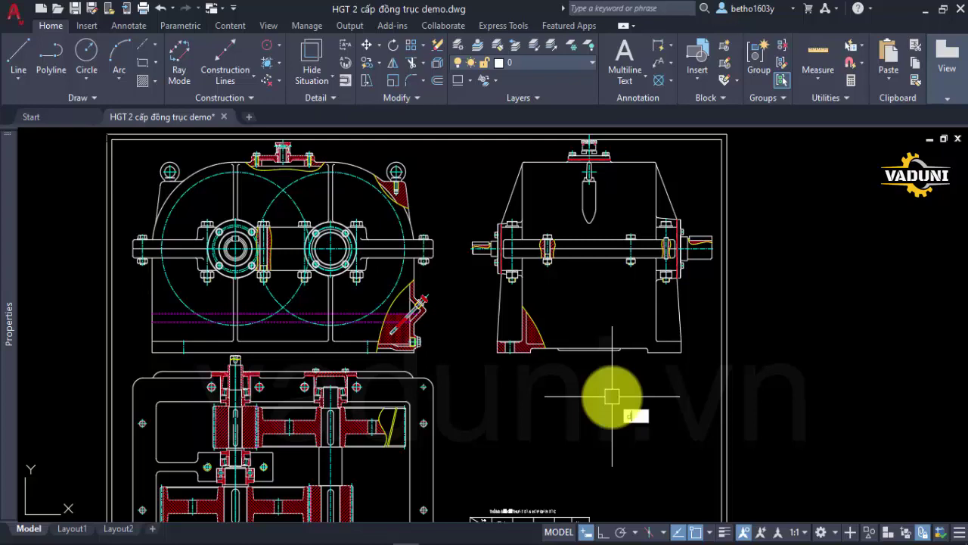
key("Return")
scroll(492, 250, "up", 5)
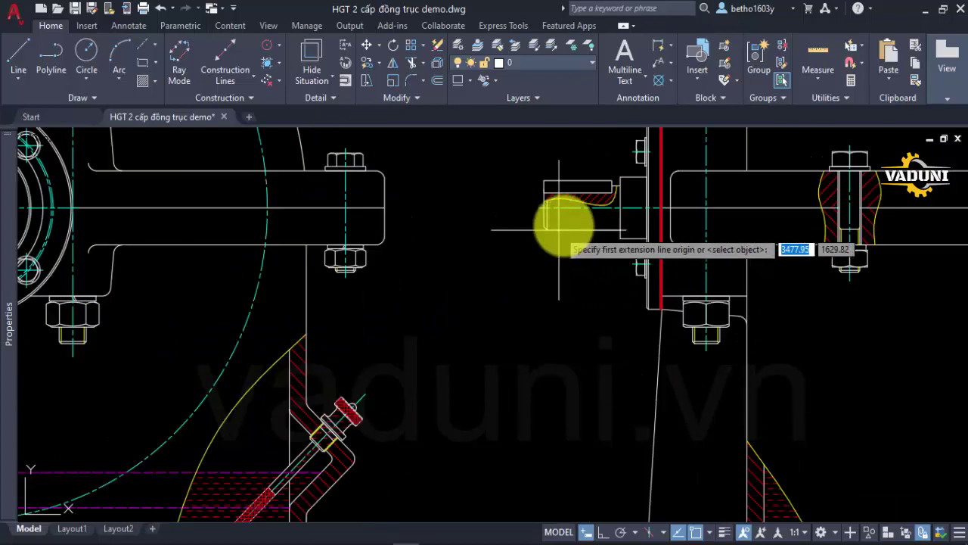
scroll(514, 242, "up", 3)
left_click(507, 235)
scroll(692, 249, "down", 4)
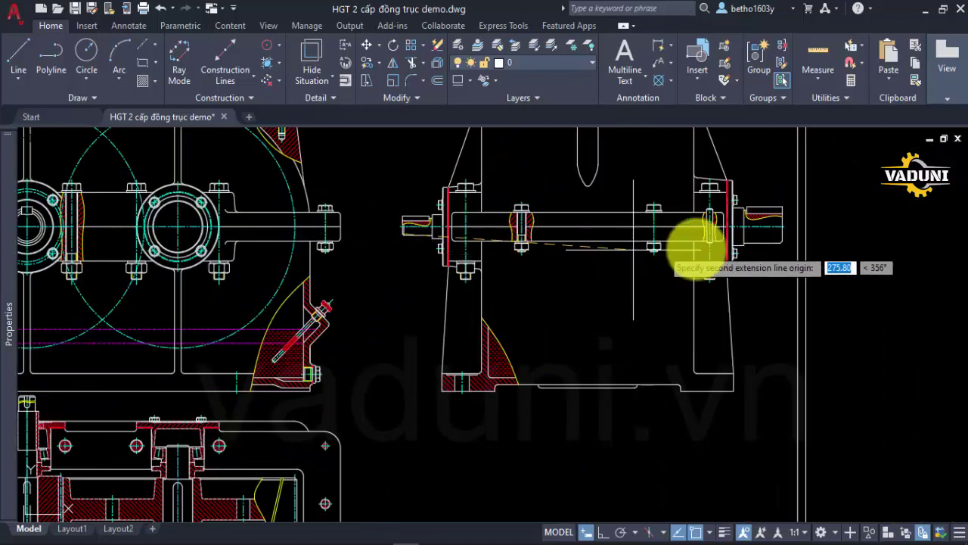
scroll(683, 242, "up", 4)
left_click(711, 242)
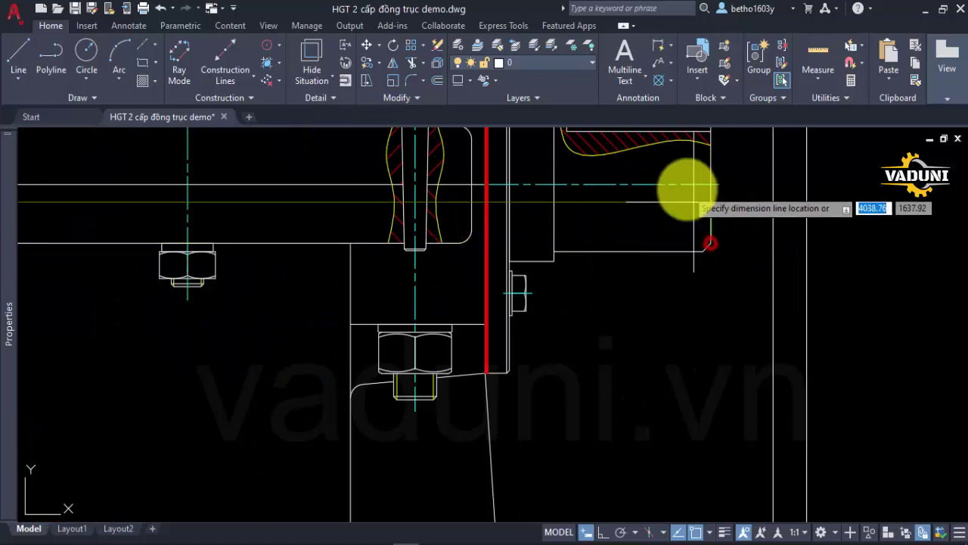
scroll(658, 227, "down", 5)
scroll(642, 236, "up", 4)
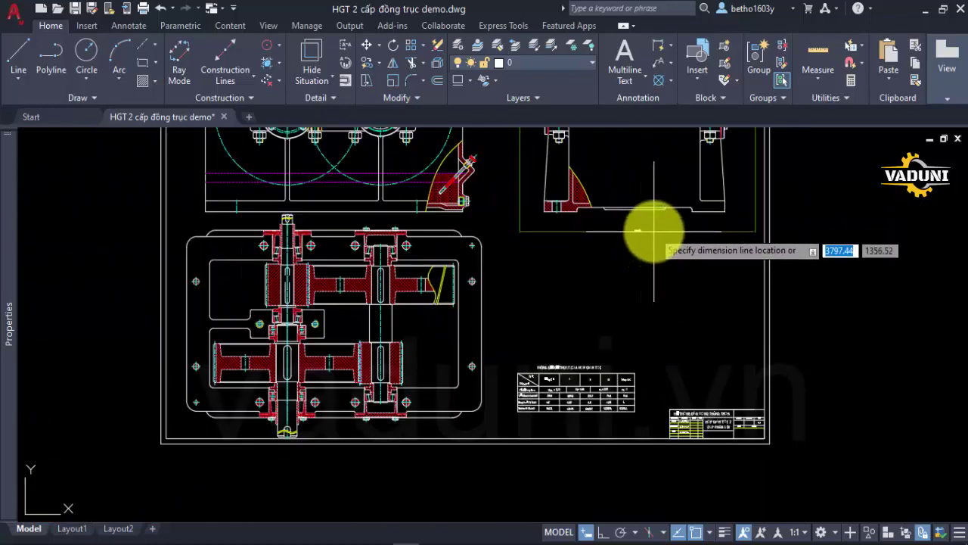
scroll(651, 223, "up", 5)
left_click(648, 268)
scroll(530, 317, "down", 5)
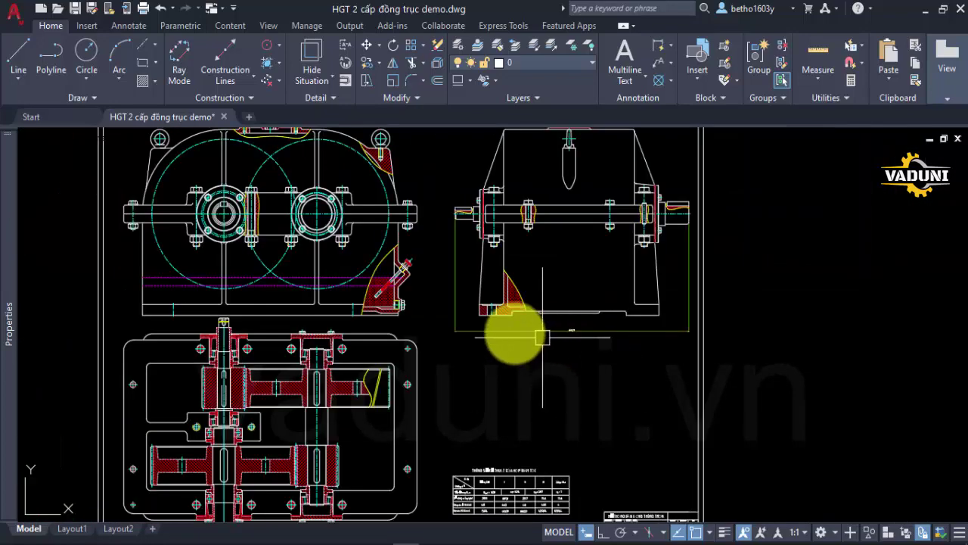
Add the 490 overall-height dimension up to the top flange
key("Return")
scroll(491, 303, "up", 4)
scroll(439, 394, "up", 2)
left_click(462, 391)
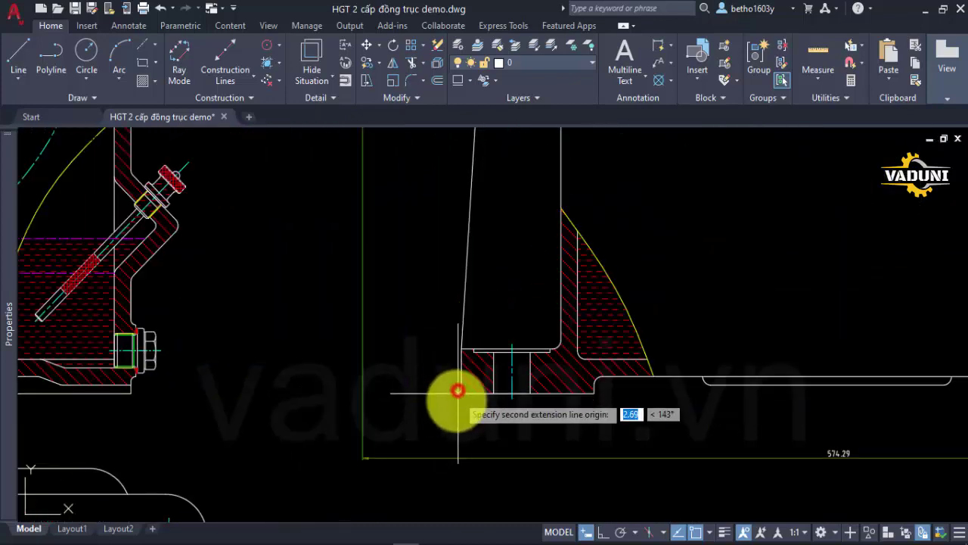
scroll(457, 348, "down", 3)
scroll(469, 258, "down", 3)
scroll(525, 198, "up", 5)
scroll(525, 198, "up", 3)
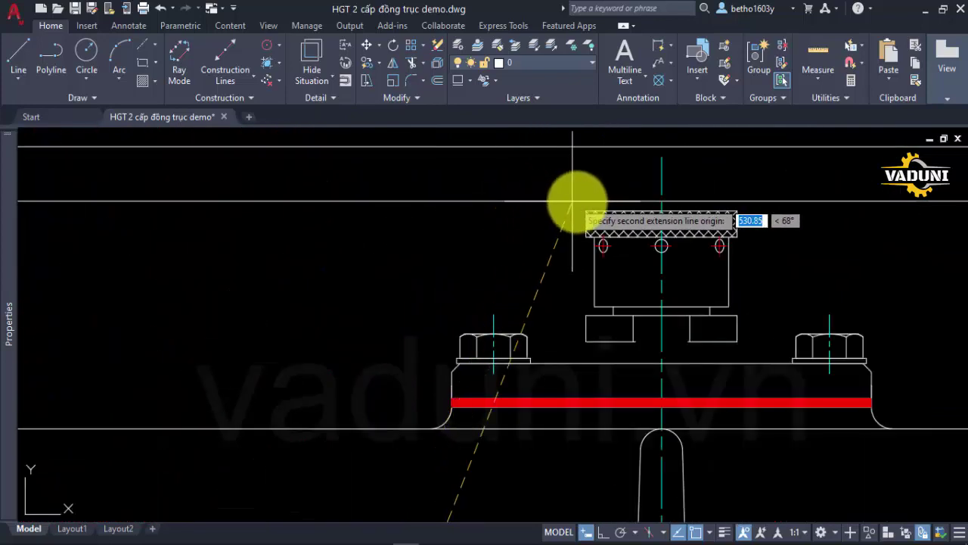
left_click(588, 210)
scroll(522, 224, "down", 4)
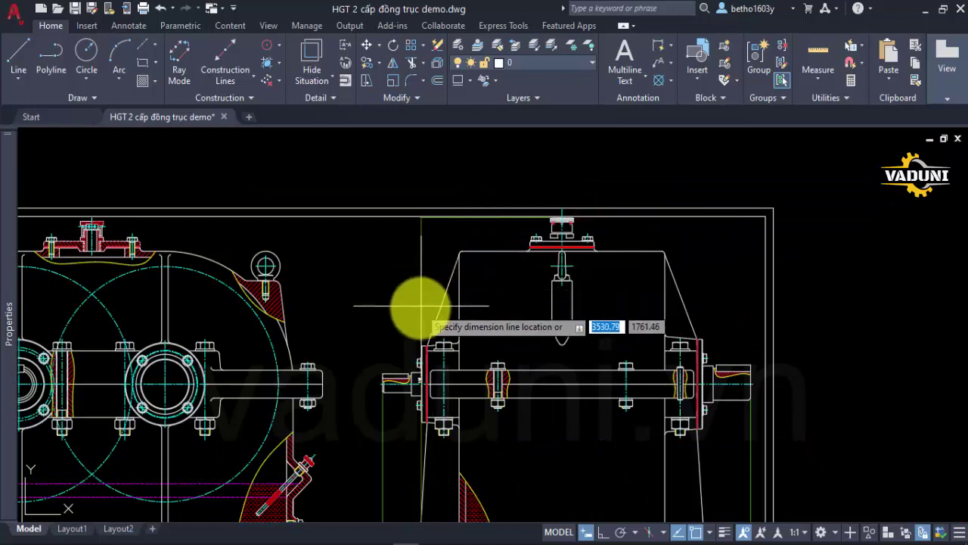
scroll(393, 336, "down", 2)
scroll(374, 382, "up", 2)
left_click(374, 401)
Dimension the 244 height from the side view's base to the shaft axis
key("Return")
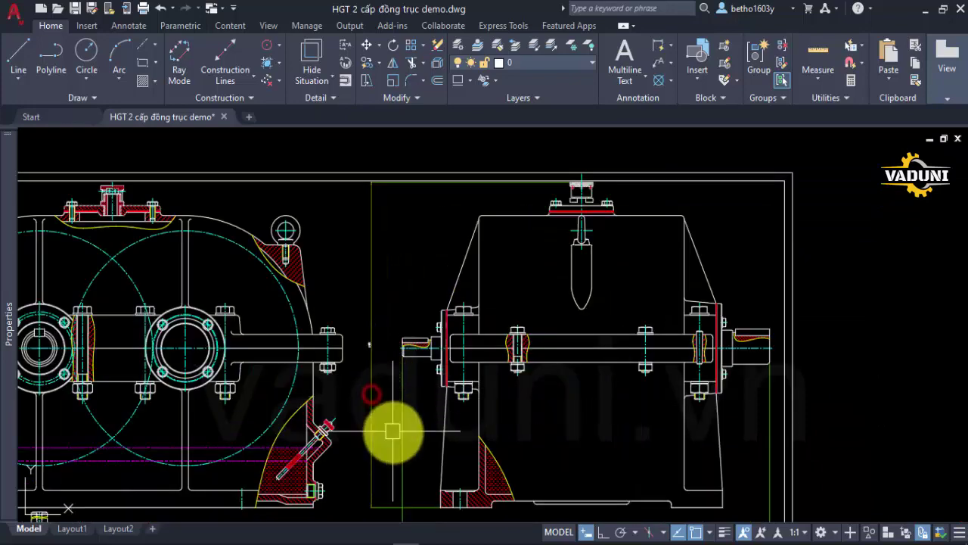
scroll(443, 393, "up", 3)
left_click(511, 425)
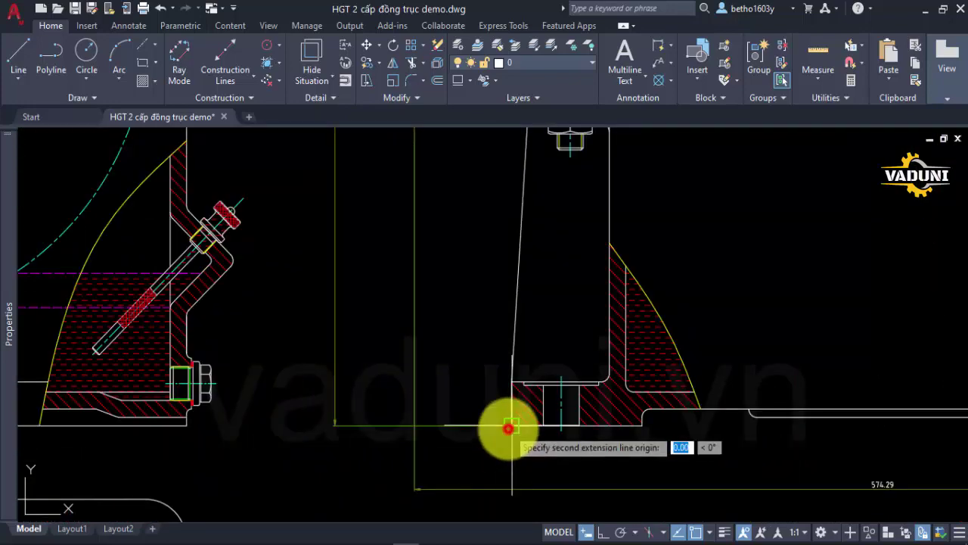
scroll(443, 307, "down", 4)
scroll(487, 340, "up", 3)
scroll(538, 322, "up", 1)
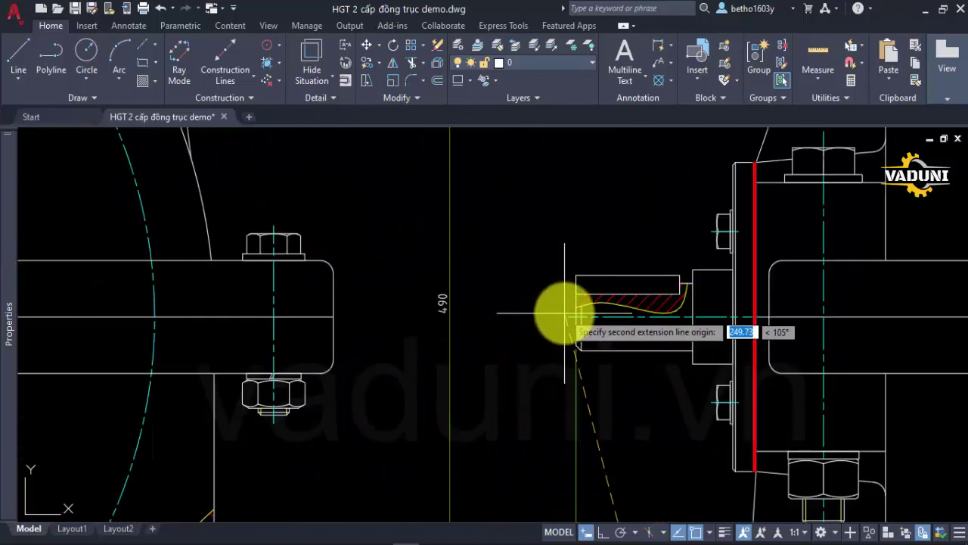
left_click(564, 318)
scroll(525, 272, "down", 4)
scroll(517, 337, "up", 1)
scroll(517, 336, "up", 2)
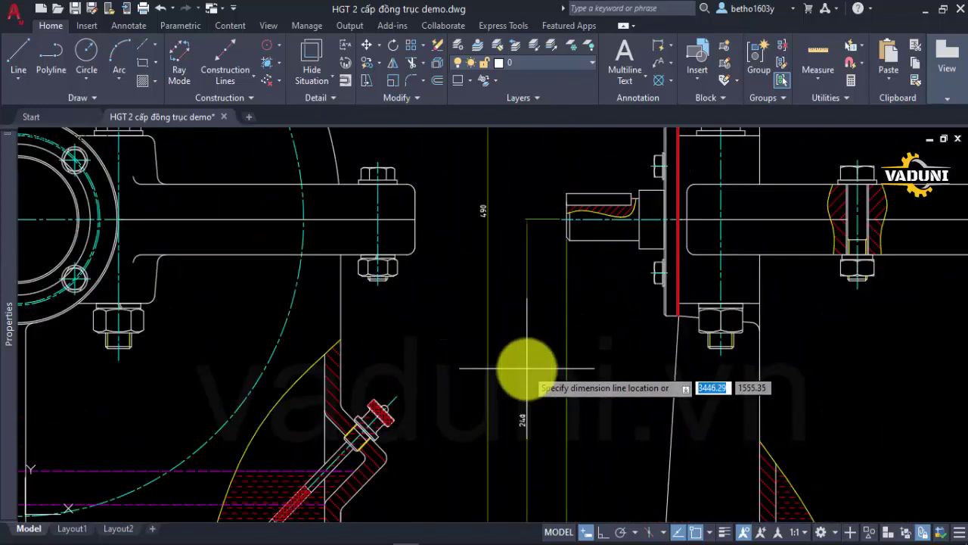
scroll(525, 353, "down", 5)
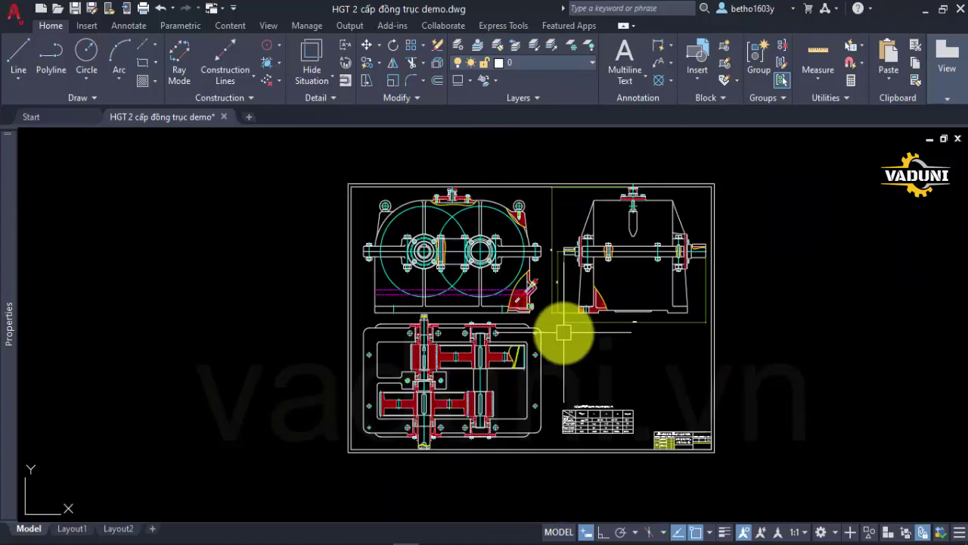
Dimension the housing's 720 overall length, left edge to right edge, in the plan view
scroll(425, 325, "up", 4)
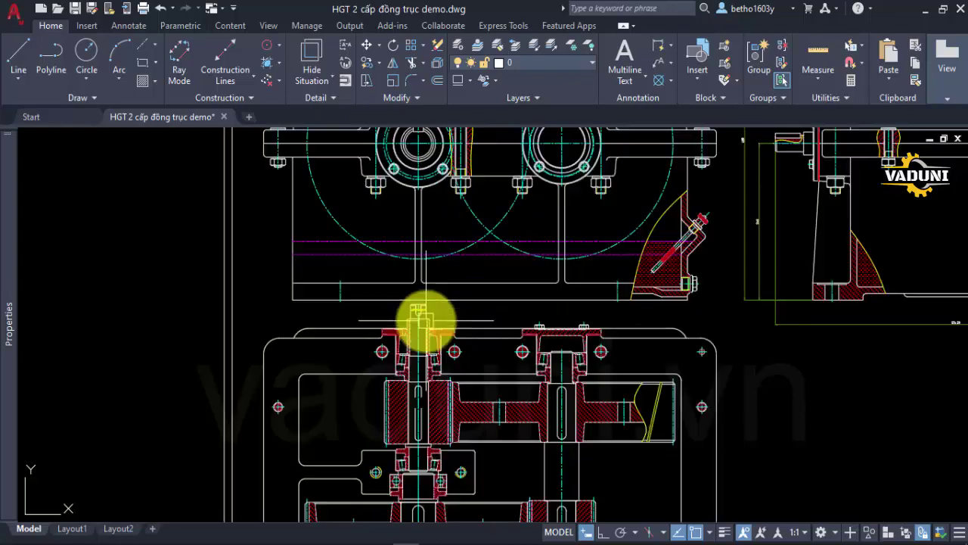
scroll(431, 272, "down", 4)
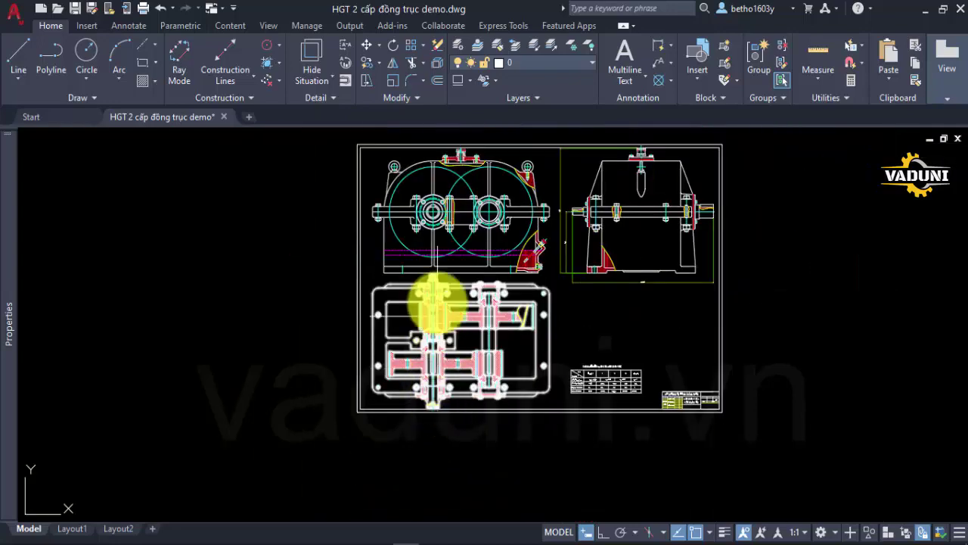
scroll(437, 301, "up", 4)
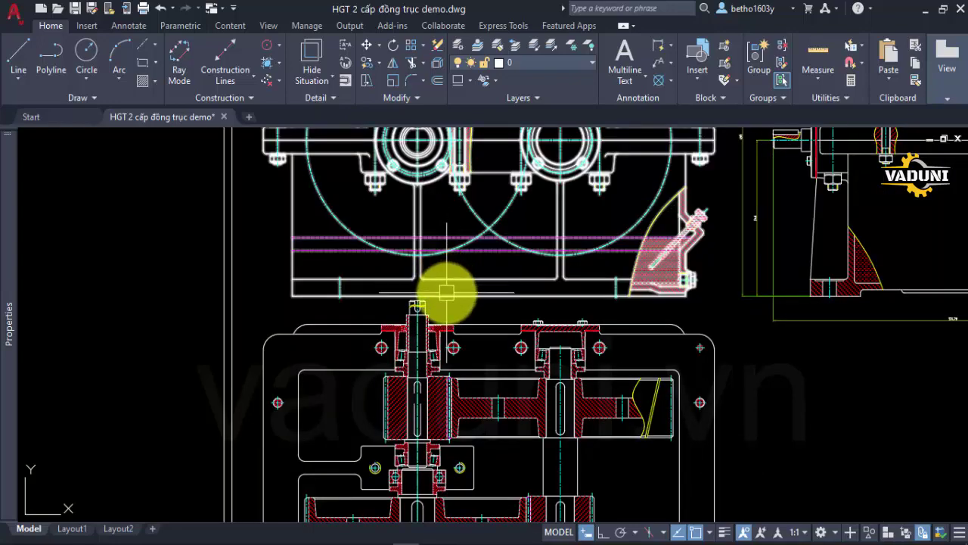
scroll(444, 281, "down", 4)
scroll(376, 334, "up", 5)
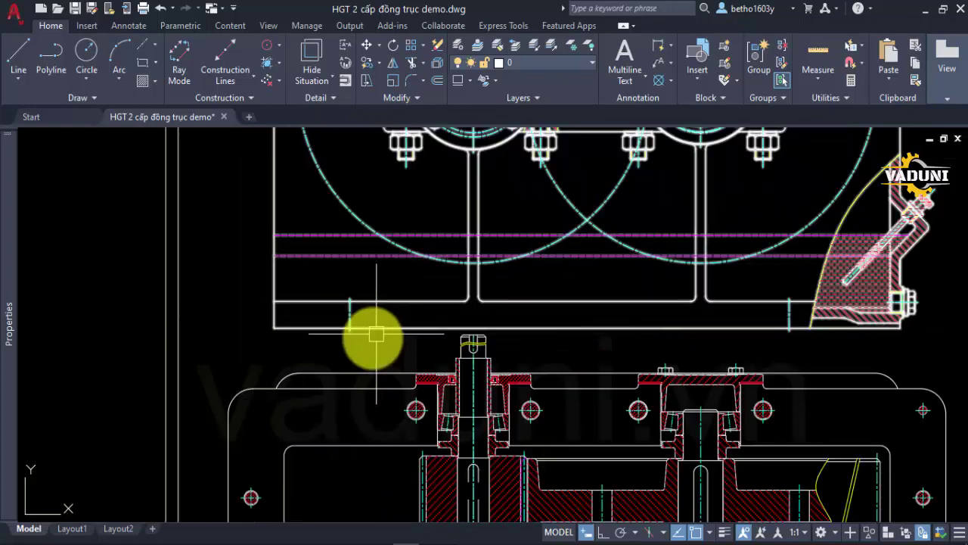
type("dli")
key("space")
scroll(261, 337, "down", 3)
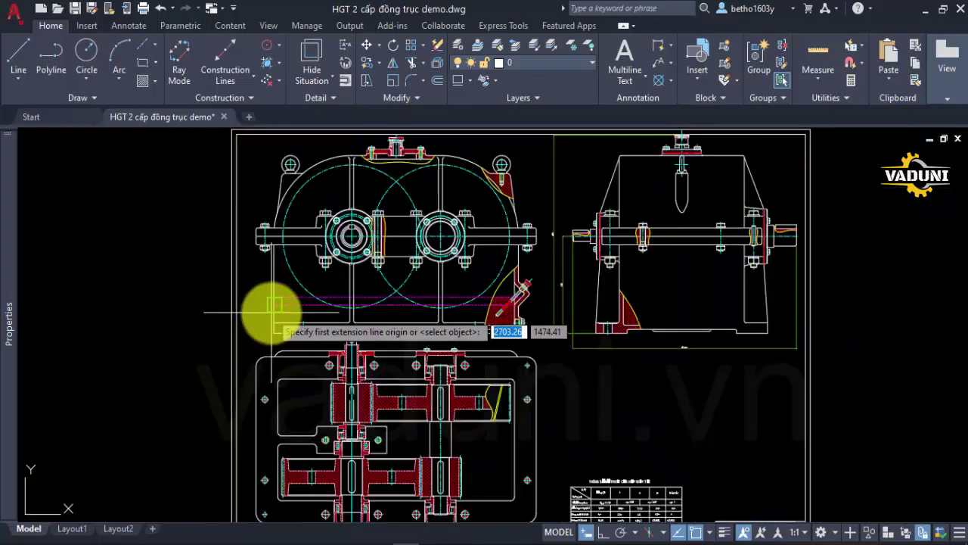
middle_click_drag(292, 410, 292, 292)
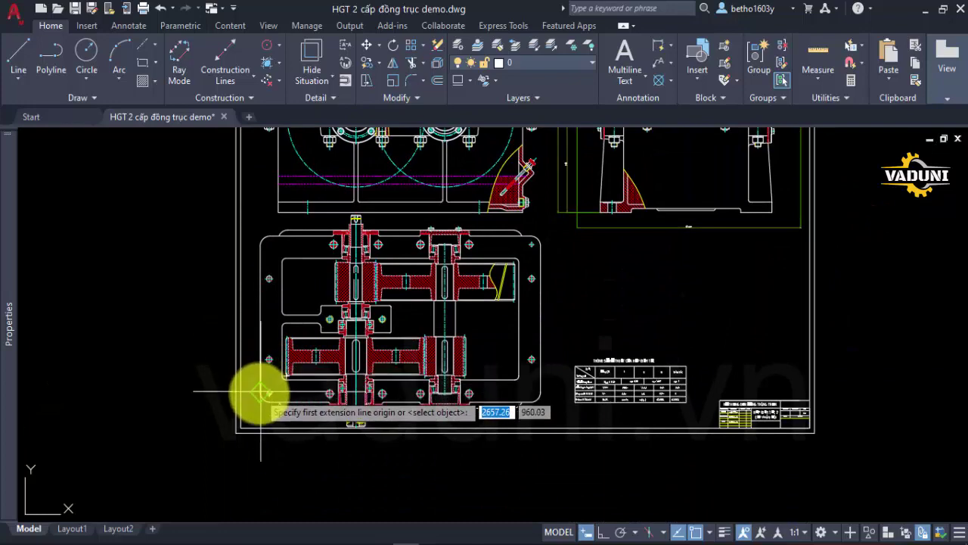
scroll(261, 261, "up", 3)
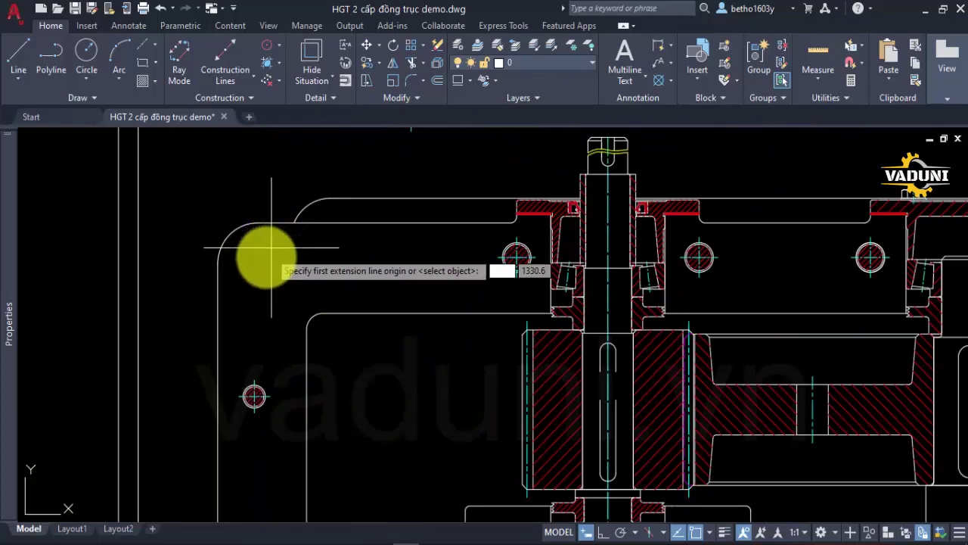
left_click(220, 263)
scroll(219, 263, "down", 3)
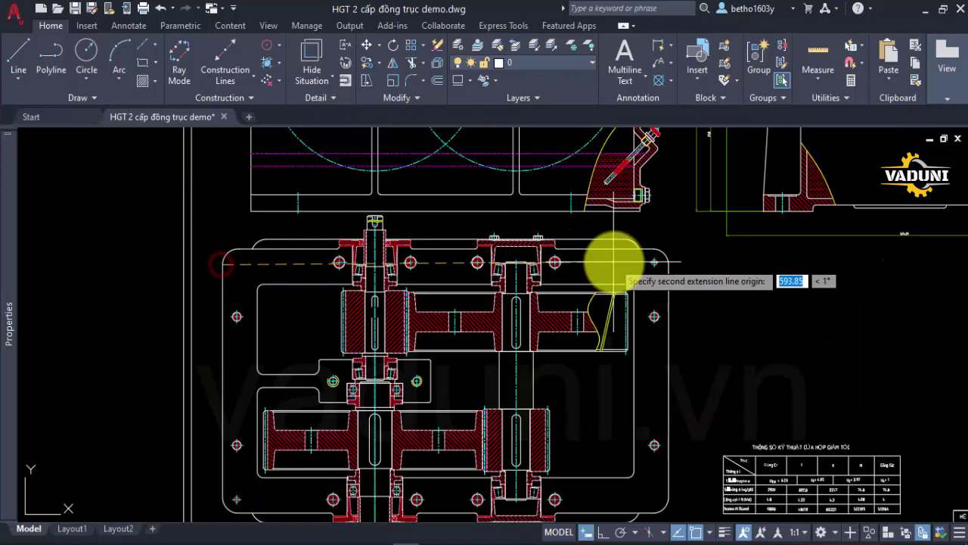
left_click(657, 263)
scroll(562, 218, "up", 3)
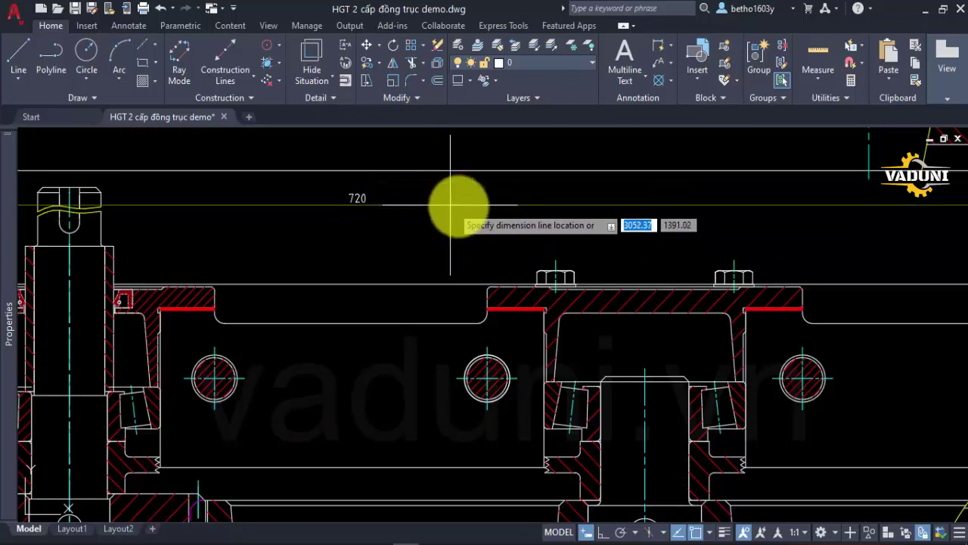
scroll(482, 210, "down", 2)
scroll(469, 214, "down", 2)
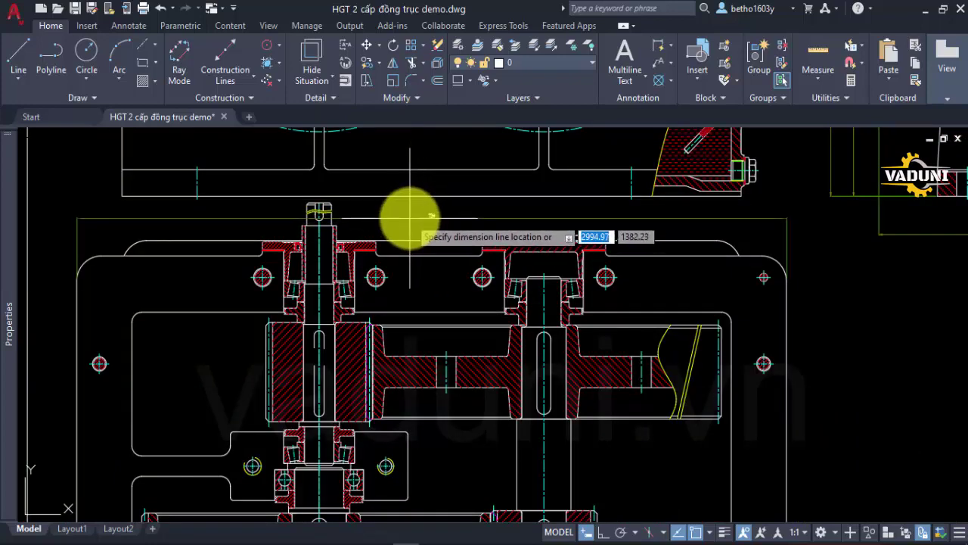
scroll(393, 193, "down", 4)
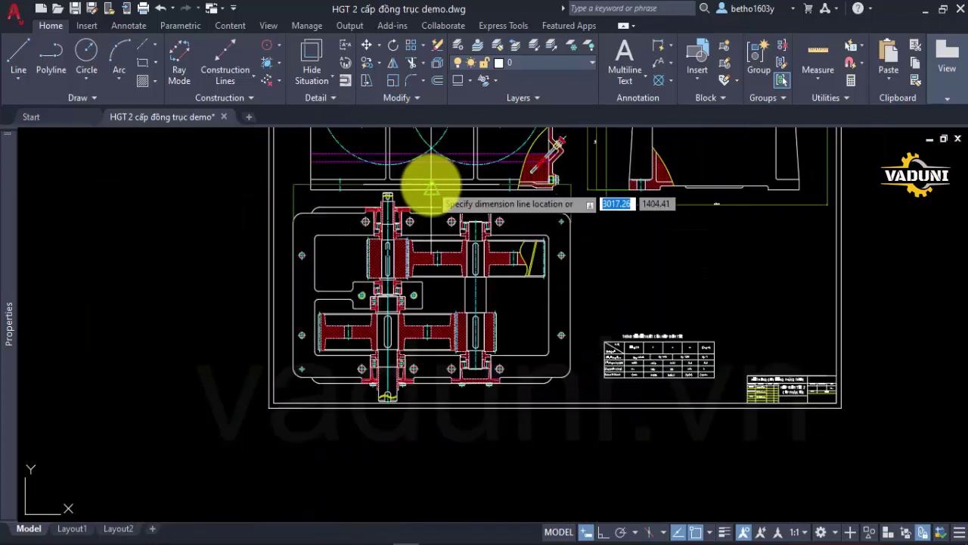
scroll(401, 186, "up", 3)
scroll(421, 259, "up", 3)
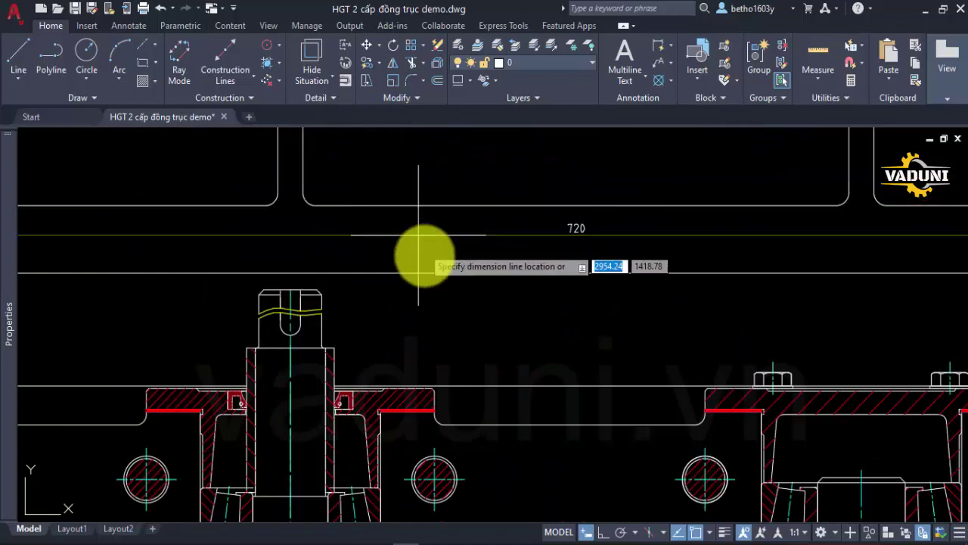
scroll(423, 303, "down", 4)
scroll(418, 317, "down", 3)
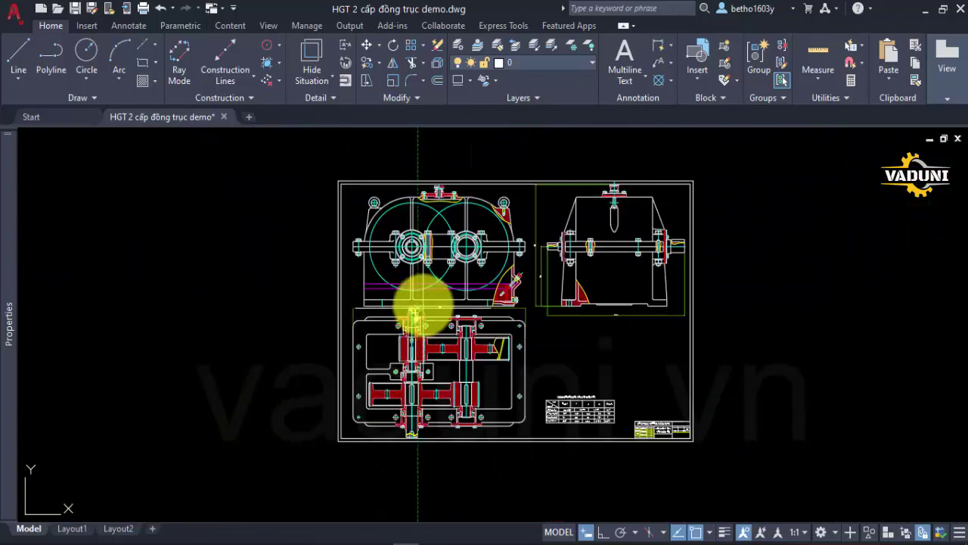
scroll(413, 313, "up", 6)
scroll(421, 326, "up", 3)
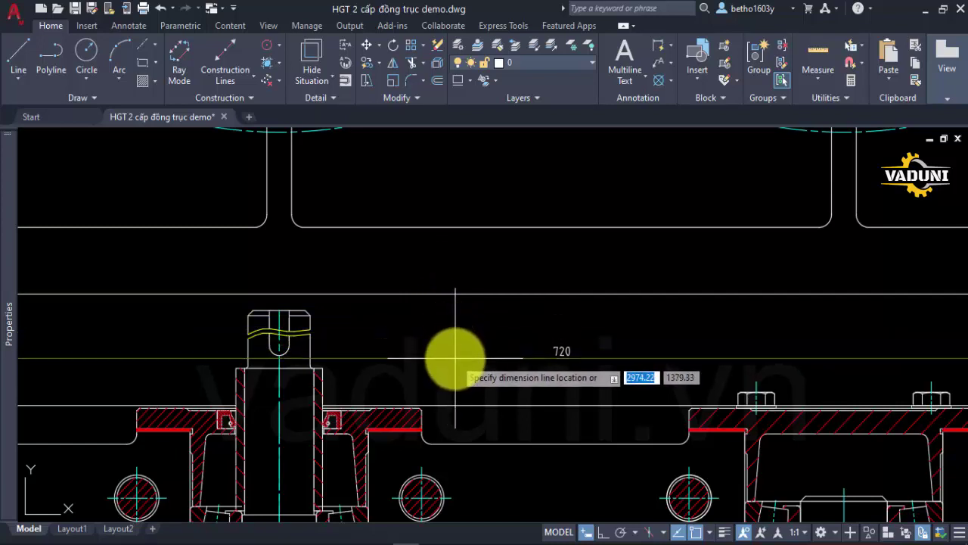
scroll(455, 355, "down", 3)
scroll(439, 314, "down", 3)
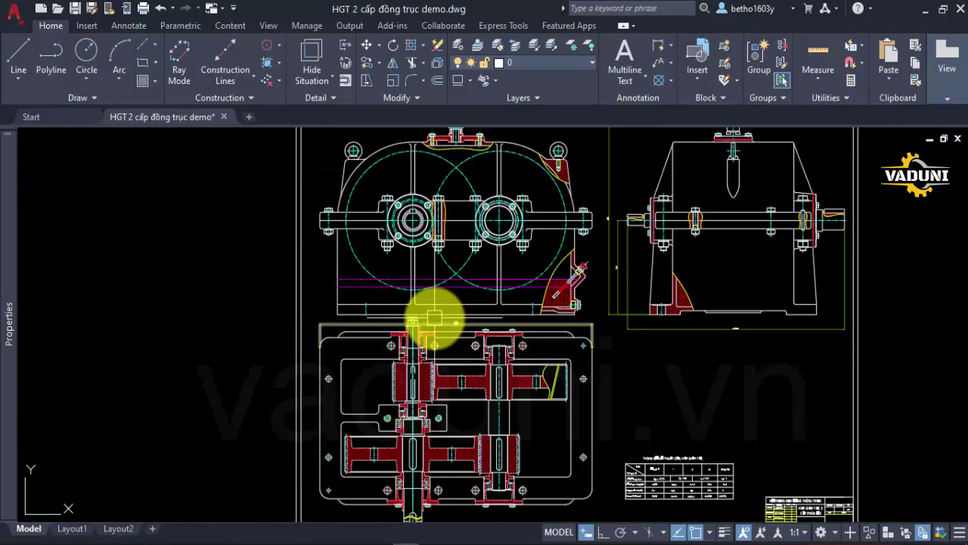
scroll(428, 308, "down", 2)
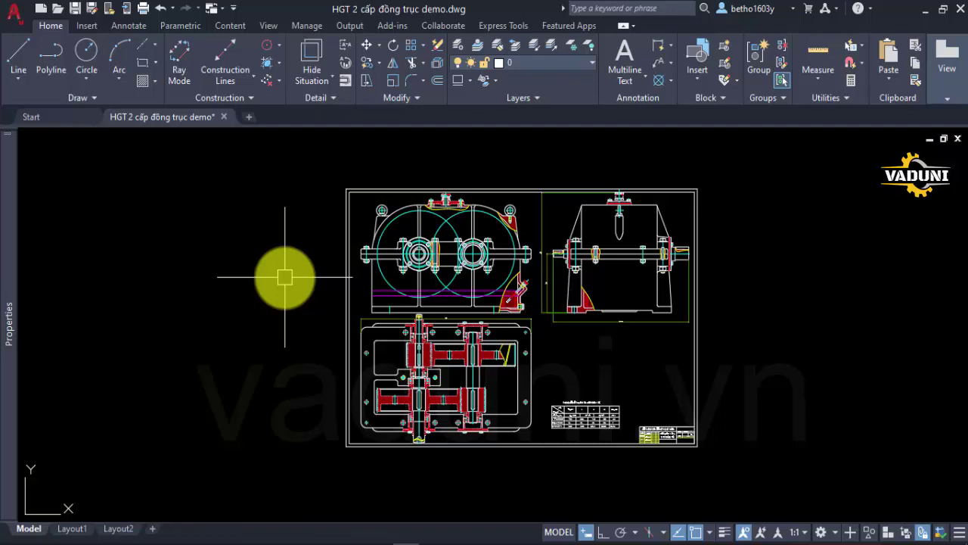
Dimension the 228 centre distance between the two shaft centrelines
scroll(447, 329, "up", 2)
scroll(443, 302, "up", 2)
scroll(456, 282, "up", 1)
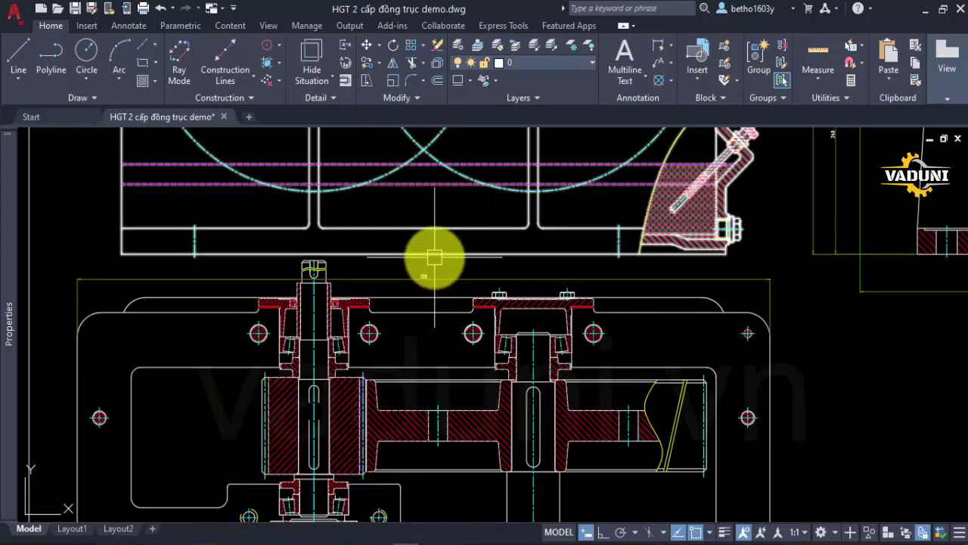
scroll(378, 325, "down", 2)
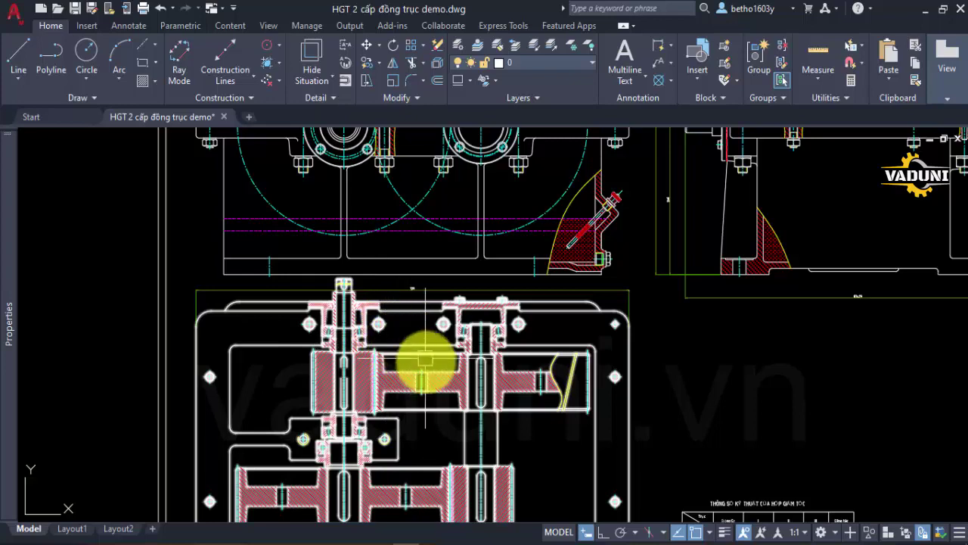
scroll(426, 374, "down", 1)
scroll(428, 392, "down", 1)
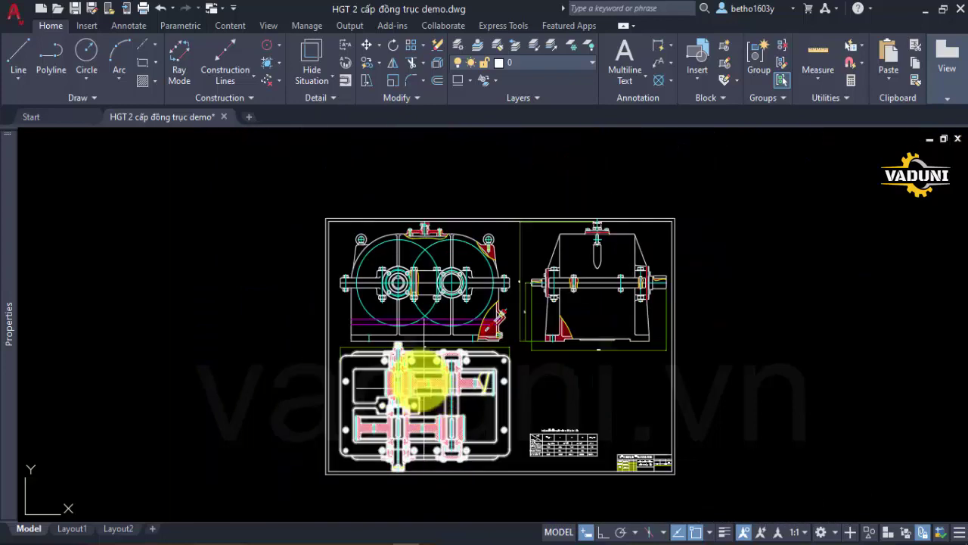
scroll(421, 302, "up", 3)
scroll(422, 320, "down", 1)
scroll(421, 335, "down", 2)
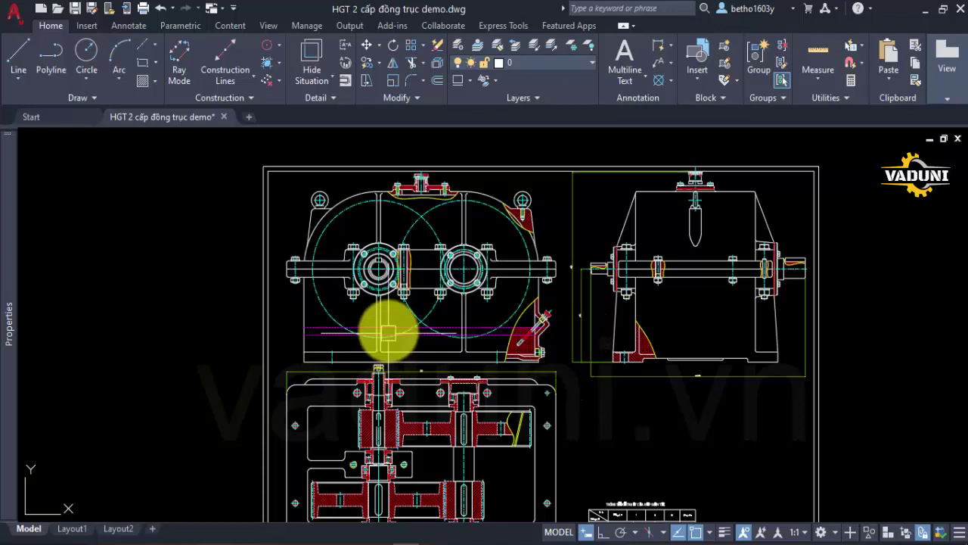
scroll(386, 325, "up", 3)
scroll(378, 310, "up", 3)
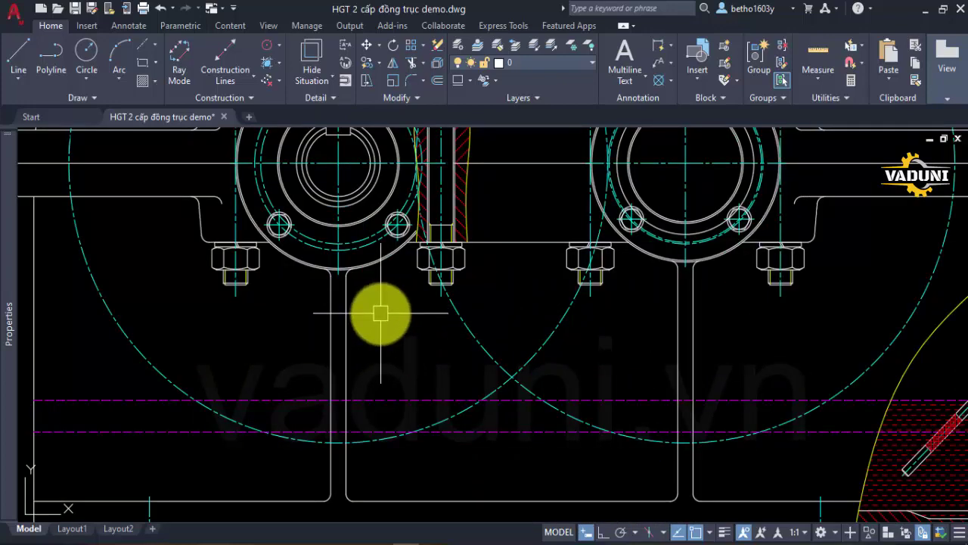
type("li")
key("Return")
scroll(338, 276, "up", 2)
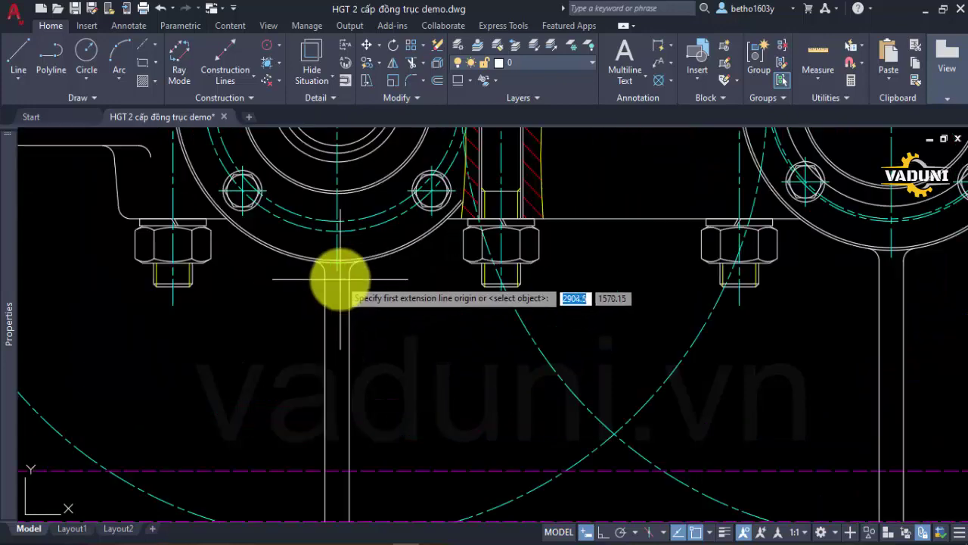
left_click(341, 273)
scroll(559, 293, "down", 2)
scroll(723, 287, "up", 2)
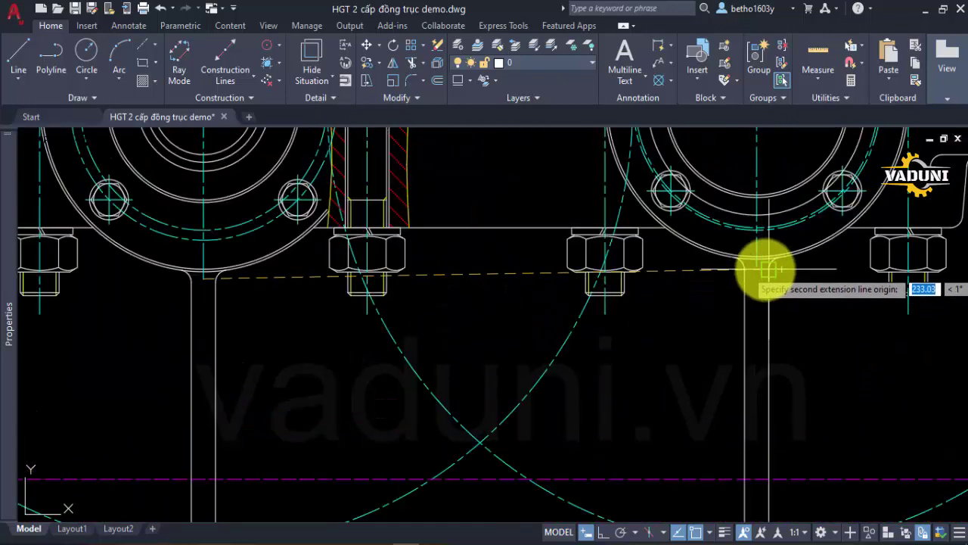
left_click(756, 266)
scroll(529, 250, "down", 3)
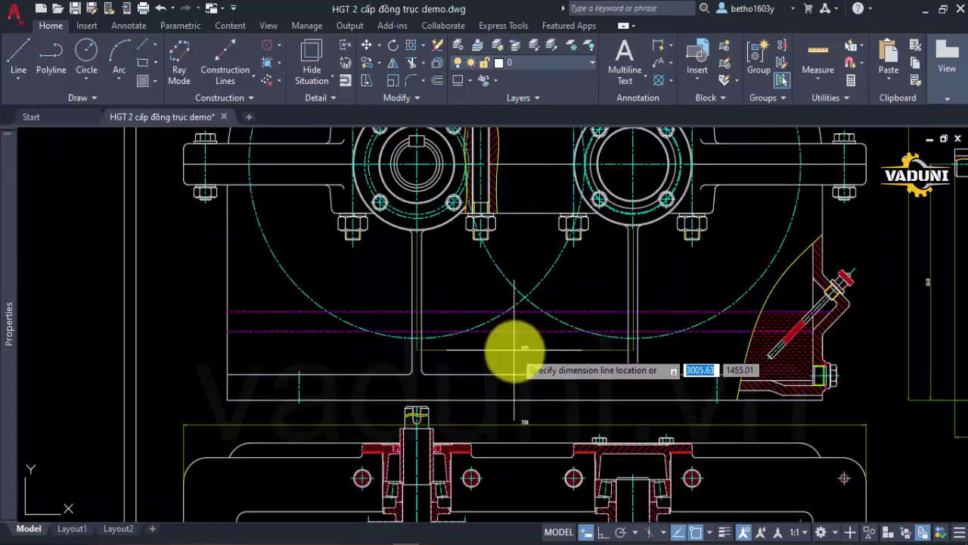
scroll(514, 350, "up", 3)
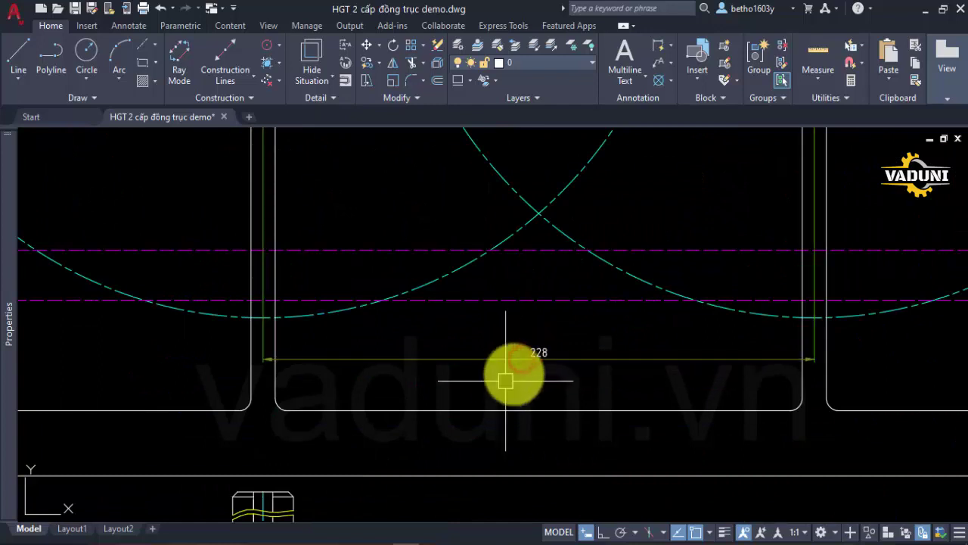
left_click(518, 359)
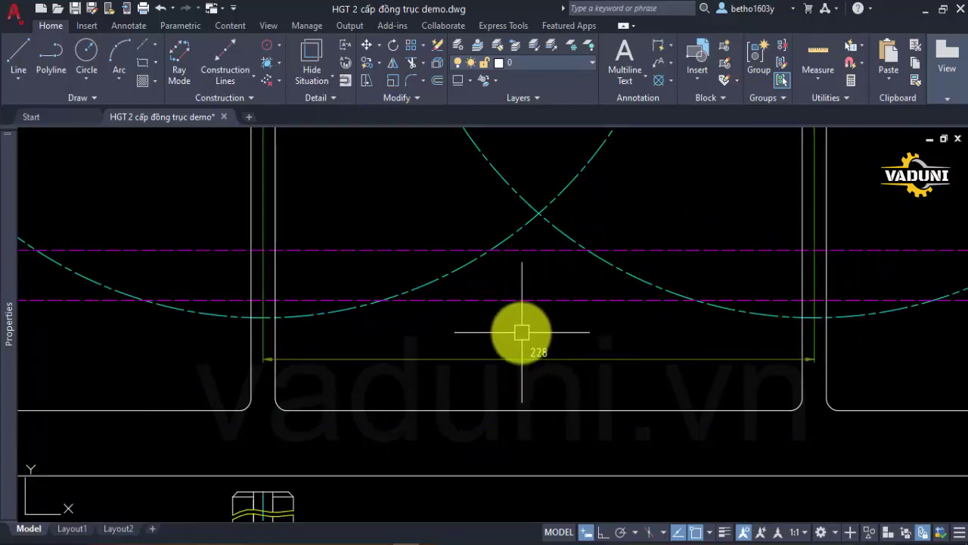
scroll(514, 337, "down", 1)
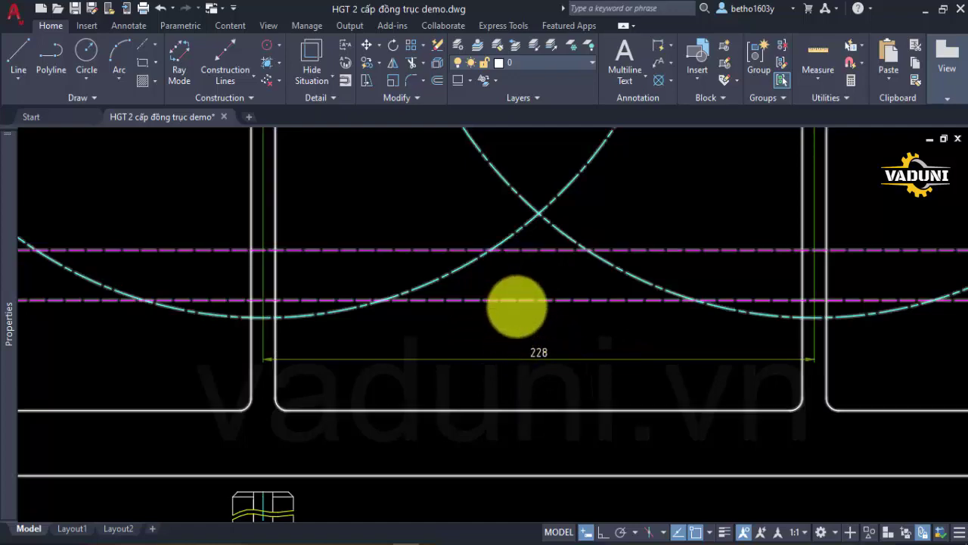
scroll(491, 317, "down", 5)
scroll(541, 331, "up", 4)
left_click(541, 331)
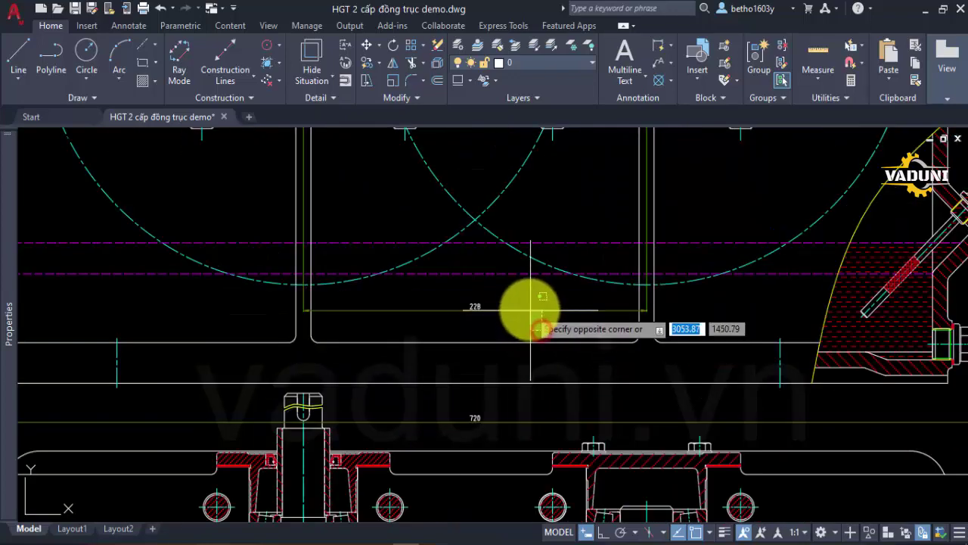
left_click(522, 297)
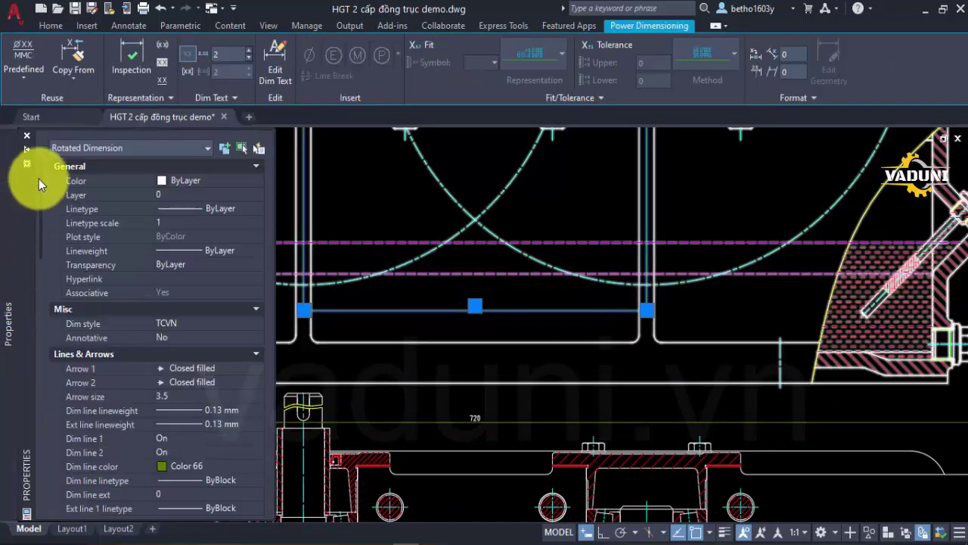
left_click(28, 137)
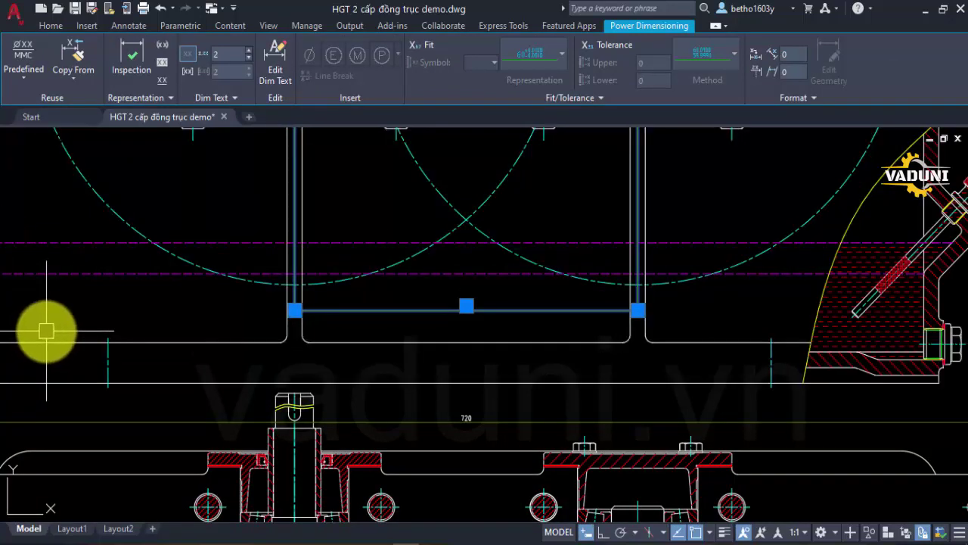
key("ctrl+1")
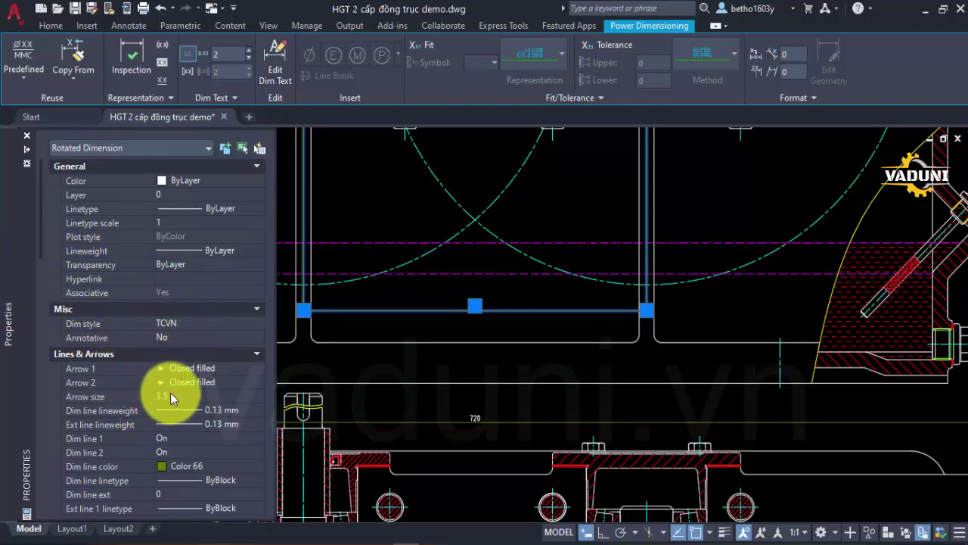
scroll(170, 392, "down", 5)
scroll(172, 392, "down", 2)
scroll(177, 392, "down", 2)
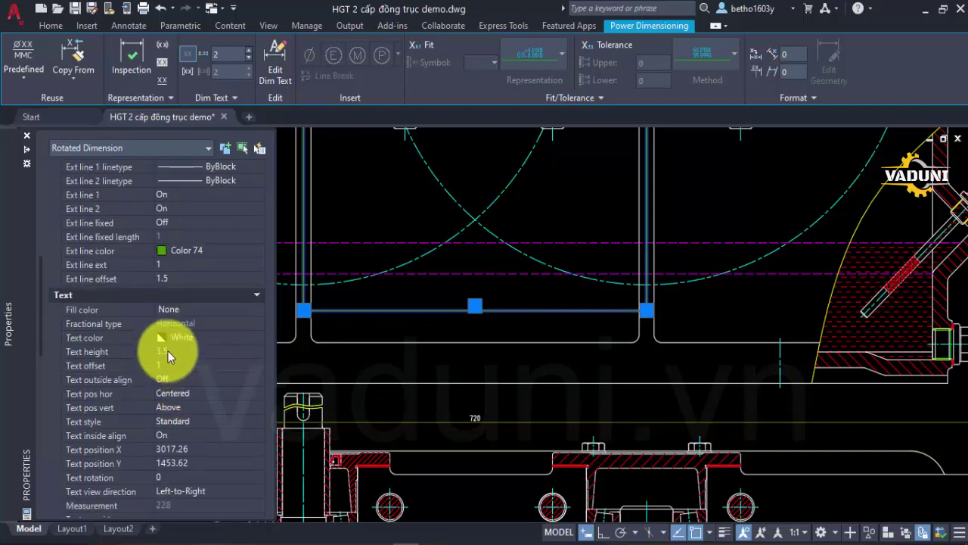
scroll(215, 351, "up", 2)
scroll(215, 352, "up", 5)
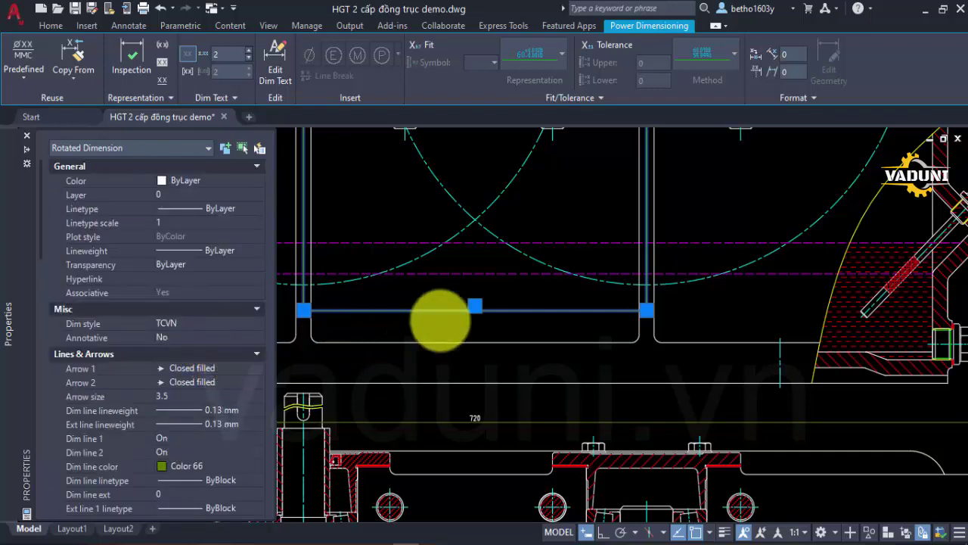
key("Escape")
scroll(477, 302, "up", 4)
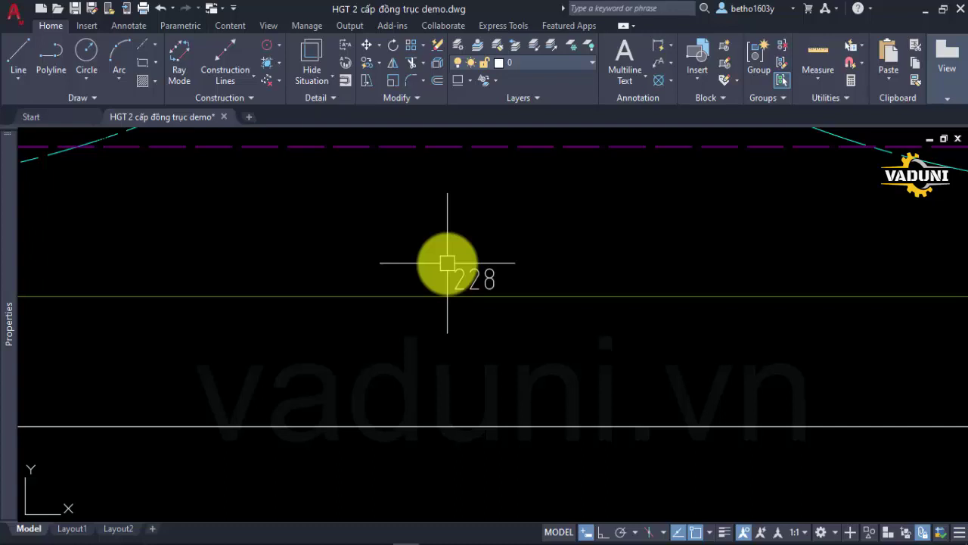
Open the Text Style dialog with ST and select the Standard style
type("st")
key("Return")
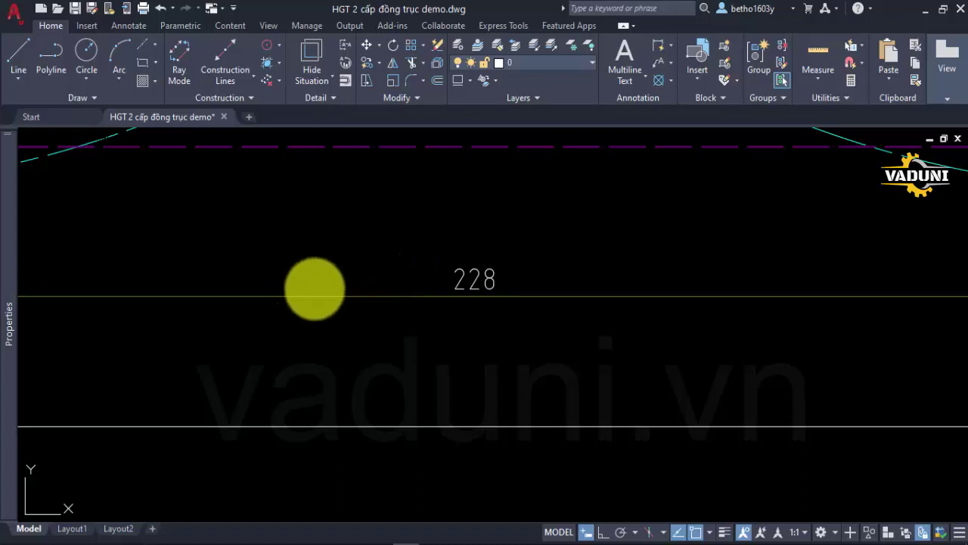
left_click(302, 262)
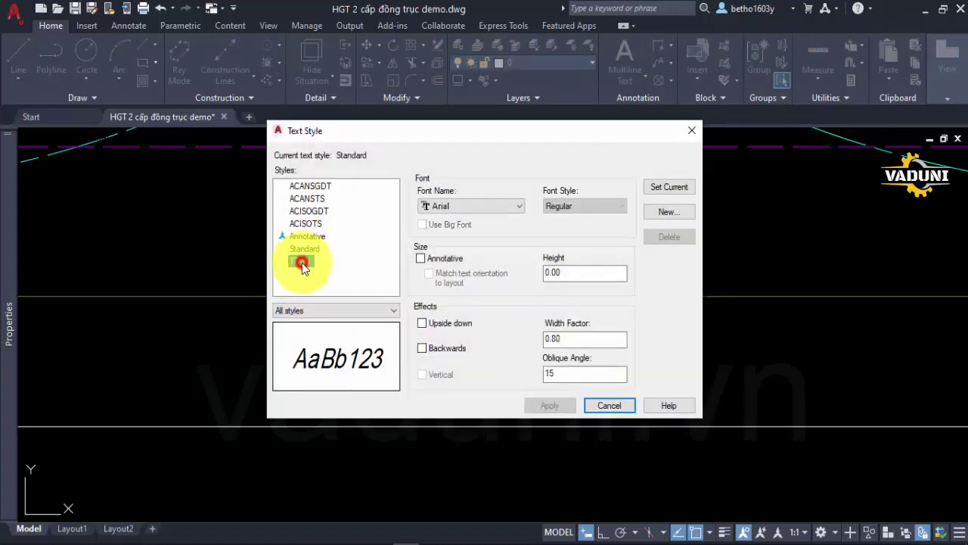
left_click(304, 248)
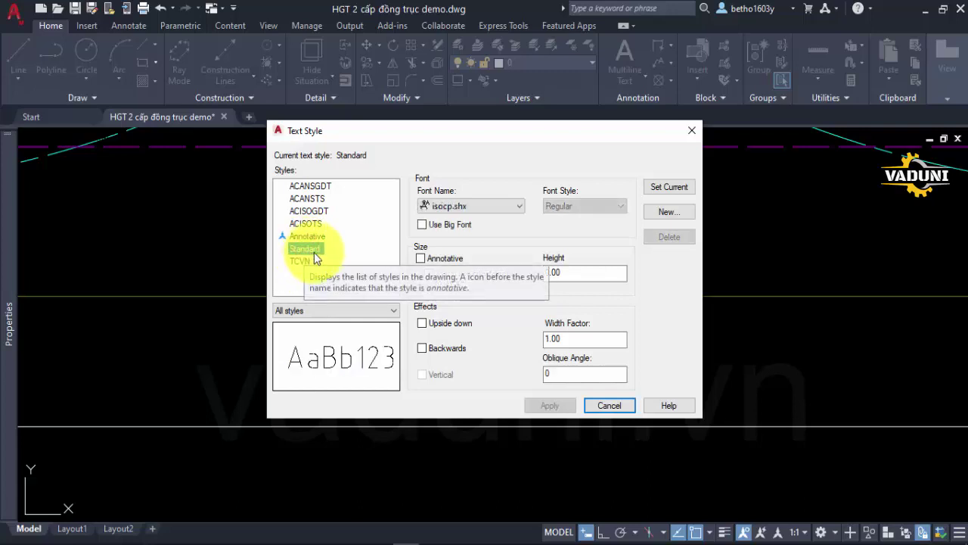
Set the Standard style's font to Arial and apply it
left_click(470, 205)
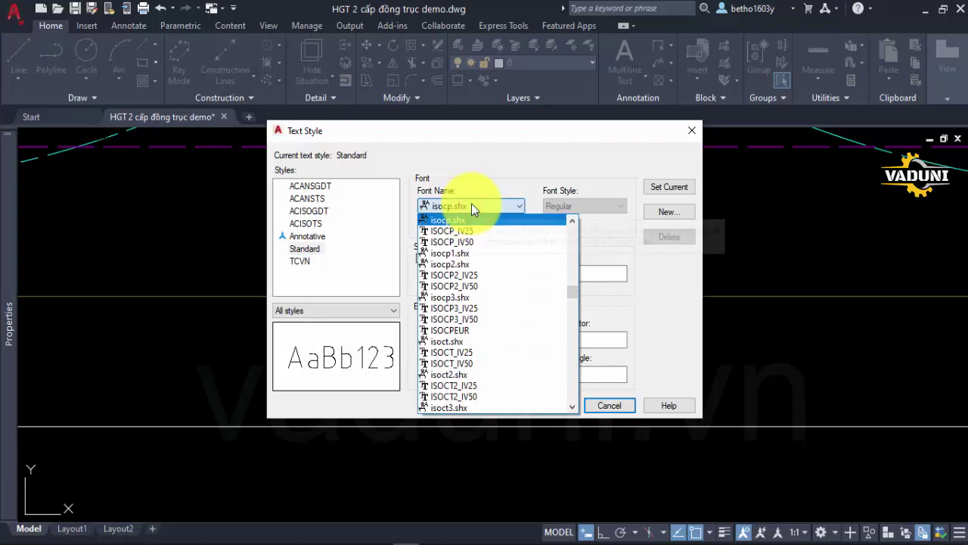
key("a")
key("r")
scroll(476, 235, "down", 2)
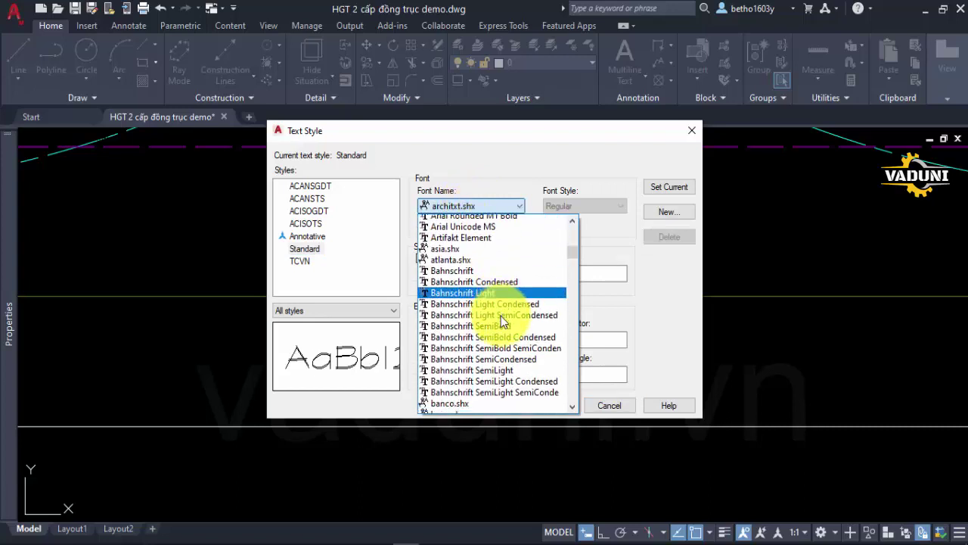
scroll(484, 303, "down", 4)
scroll(460, 341, "up", 7)
scroll(459, 336, "up", 3)
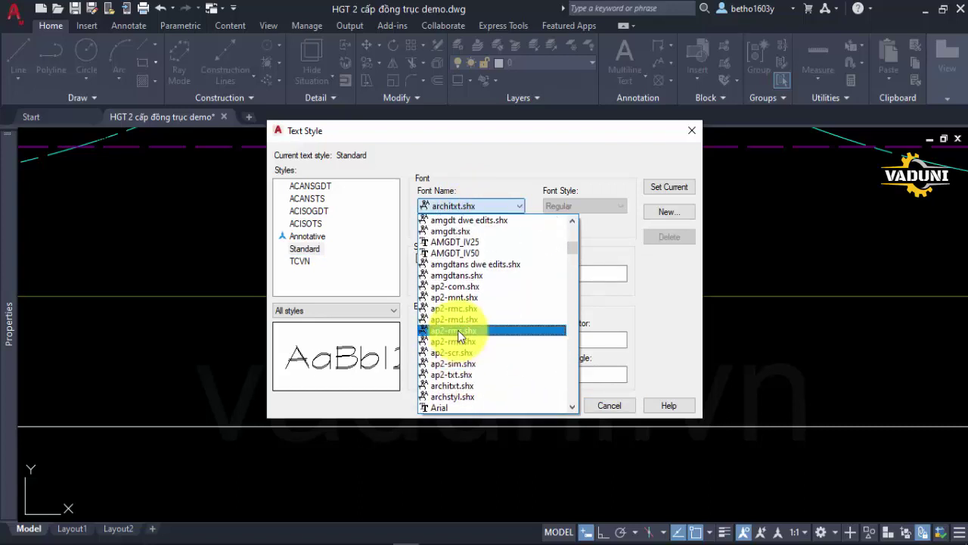
scroll(455, 303, "up", 5)
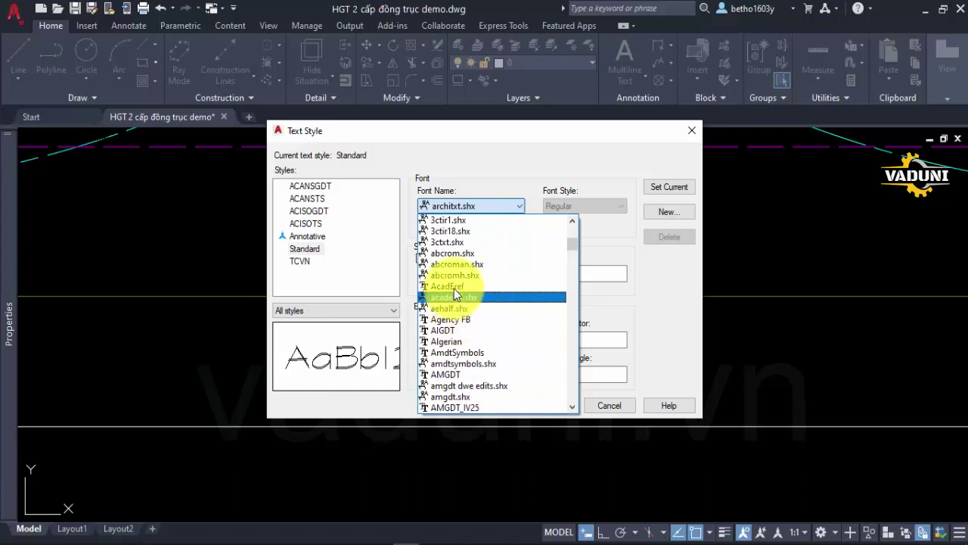
scroll(477, 326, "up", 1)
scroll(477, 326, "up", 3)
left_click(469, 206)
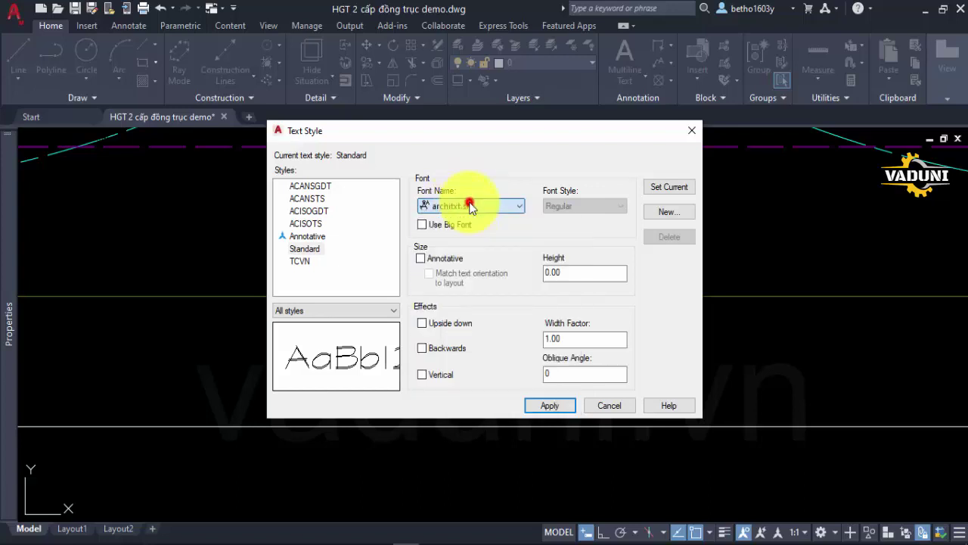
left_click(470, 206)
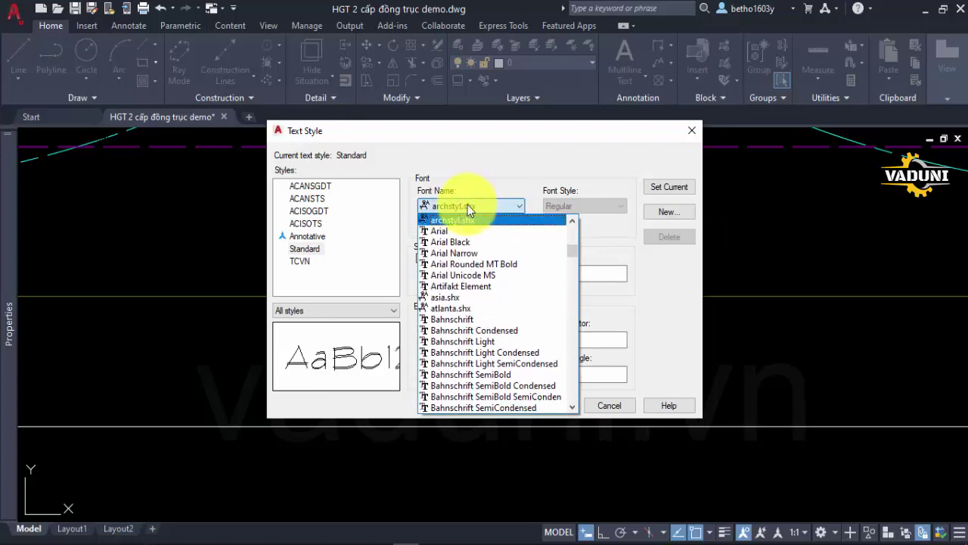
left_click(462, 232)
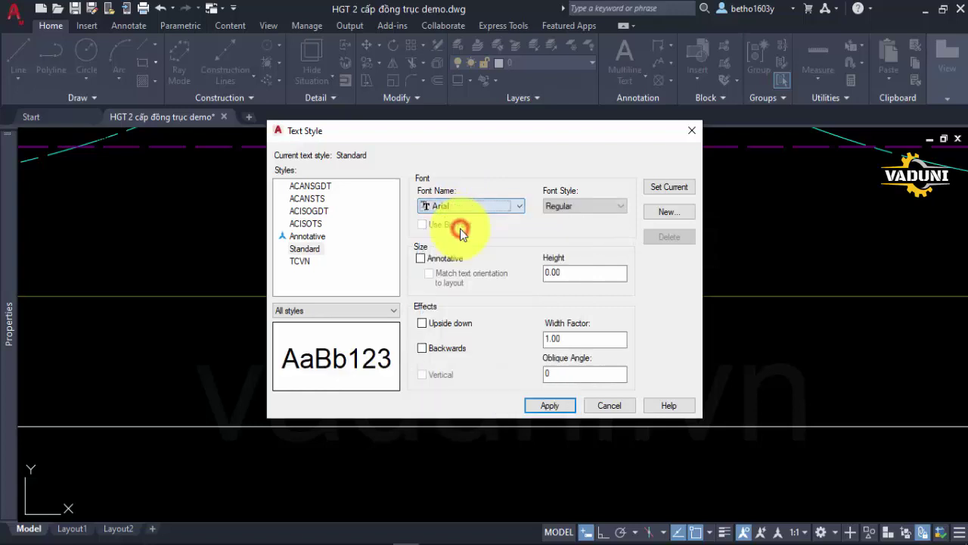
left_click(558, 406)
Close the Text Style dialog and centre the view on the input shaft's bearing area
left_click(604, 406)
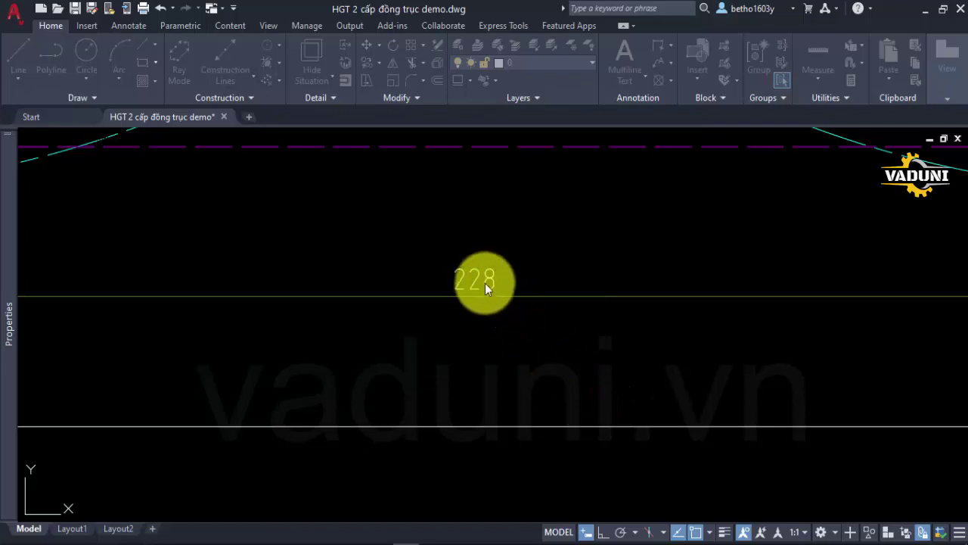
scroll(458, 227, "down", 3)
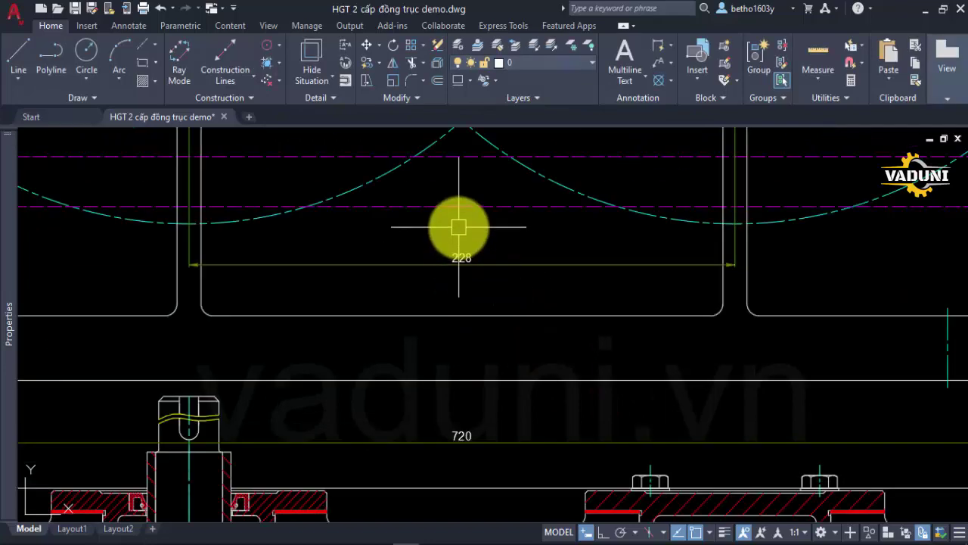
scroll(460, 224, "down", 2)
scroll(449, 233, "down", 2)
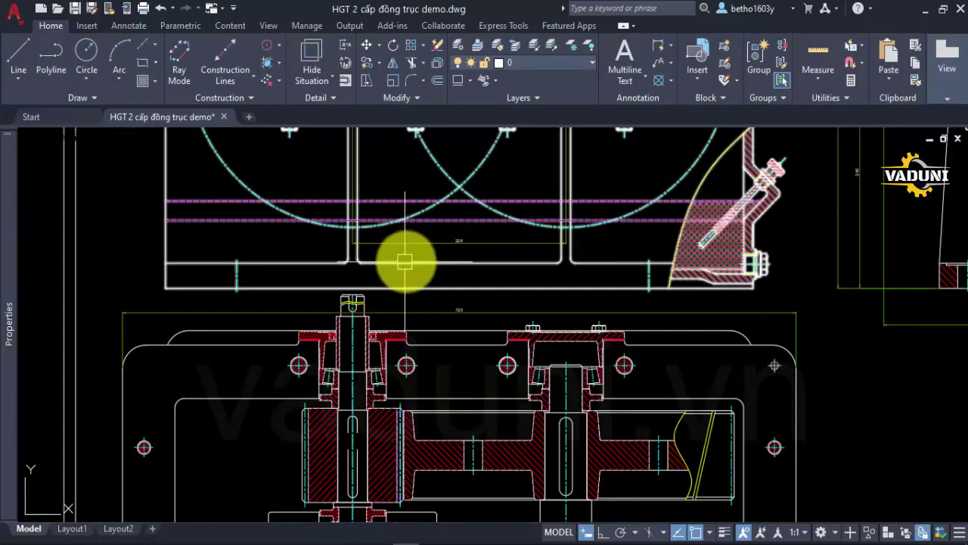
scroll(398, 267, "down", 2)
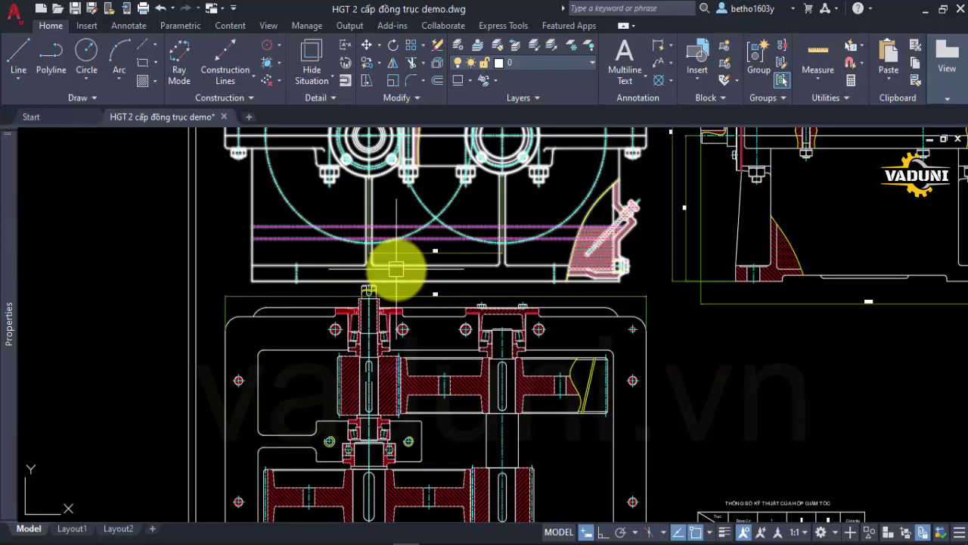
scroll(357, 342, "up", 3)
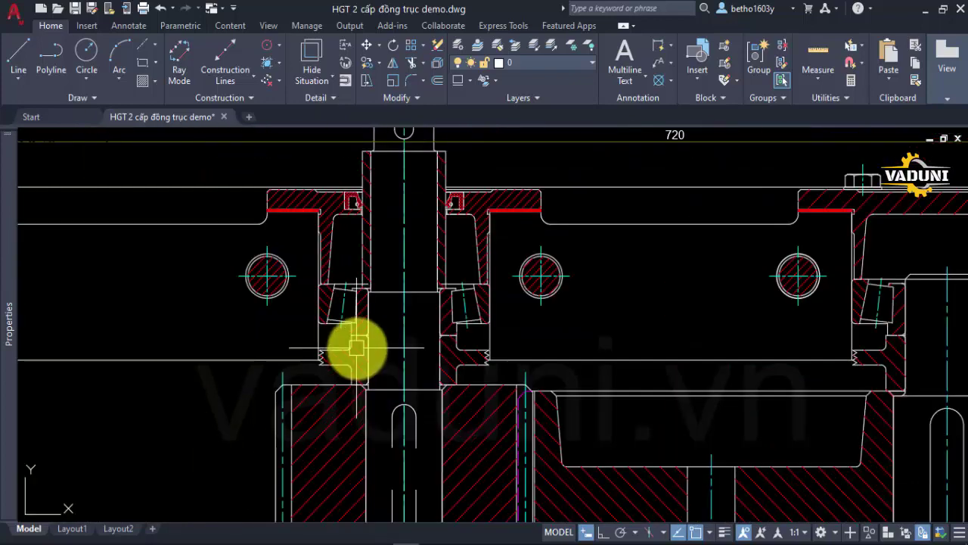
scroll(374, 325, "up", 2)
scroll(397, 366, "up", 2)
middle_click_drag(397, 366, 329, 360)
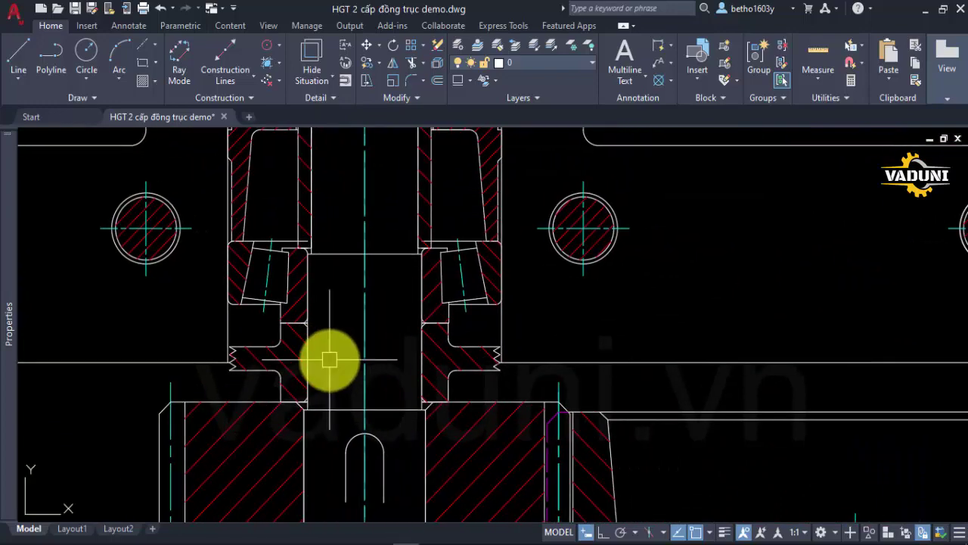
Add a linear dimension of 32 across the shaft width using the li alias
type("li")
key("Return")
scroll(340, 348, "down", 3)
scroll(340, 378, "up", 5)
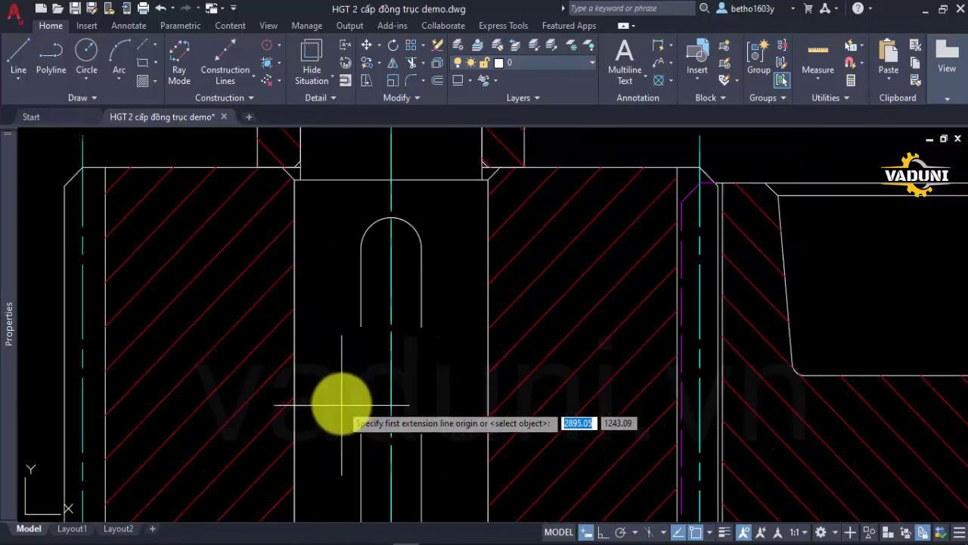
left_click(295, 388)
left_click(488, 384)
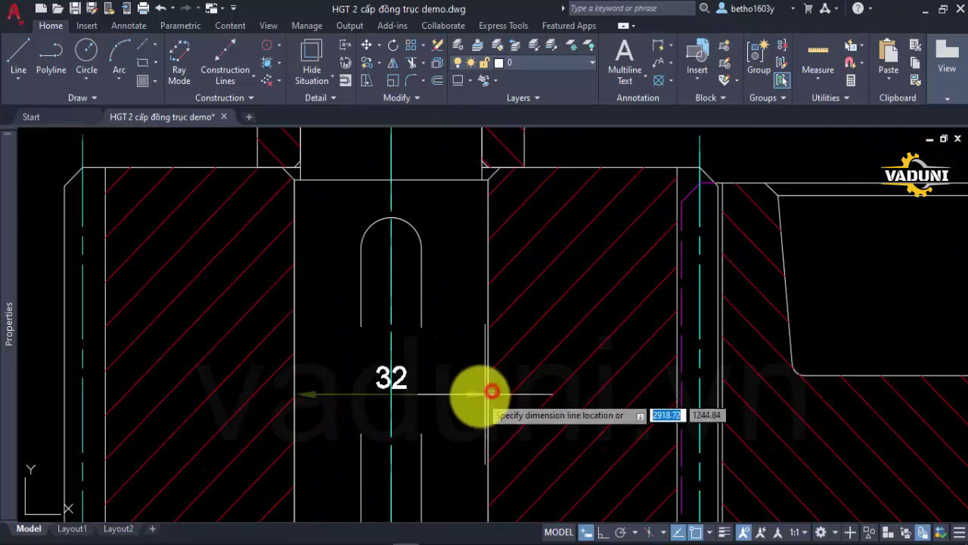
left_click(477, 394)
scroll(313, 346, "down", 3)
scroll(313, 295, "up", 2)
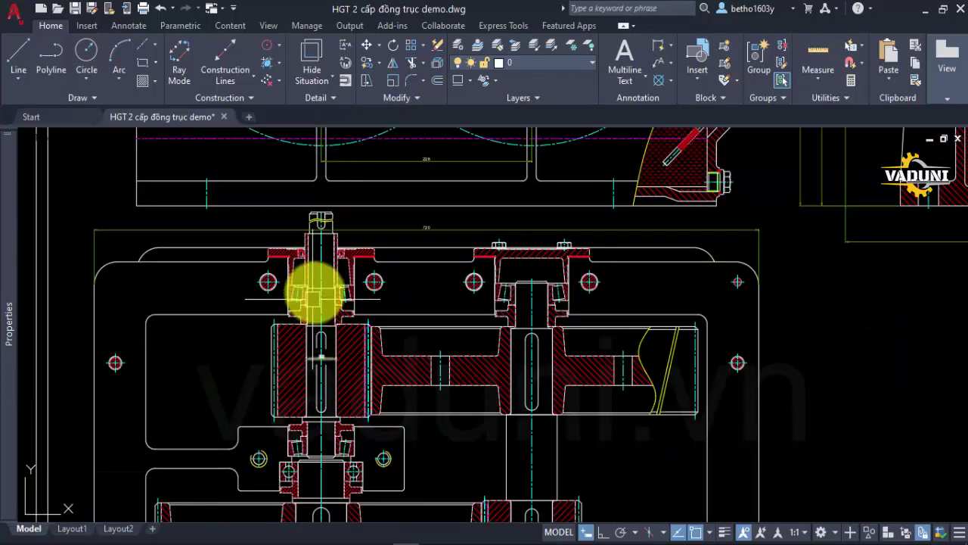
scroll(315, 292, "up", 2)
Dimension the bearing bore at 30, from its left edge to its right edge
key("Return")
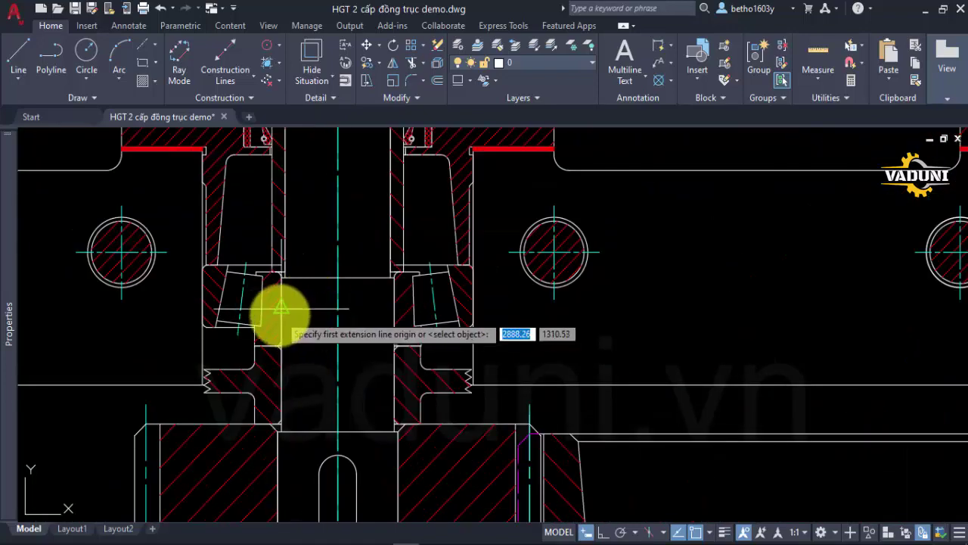
scroll(278, 315, "up", 3)
left_click(281, 329)
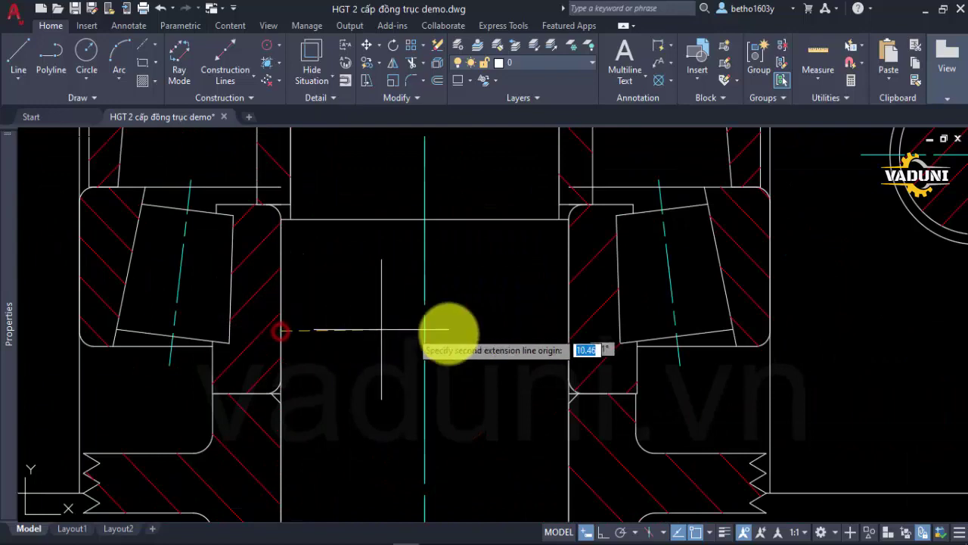
left_click(568, 330)
left_click(568, 331)
scroll(255, 277, "down", 2)
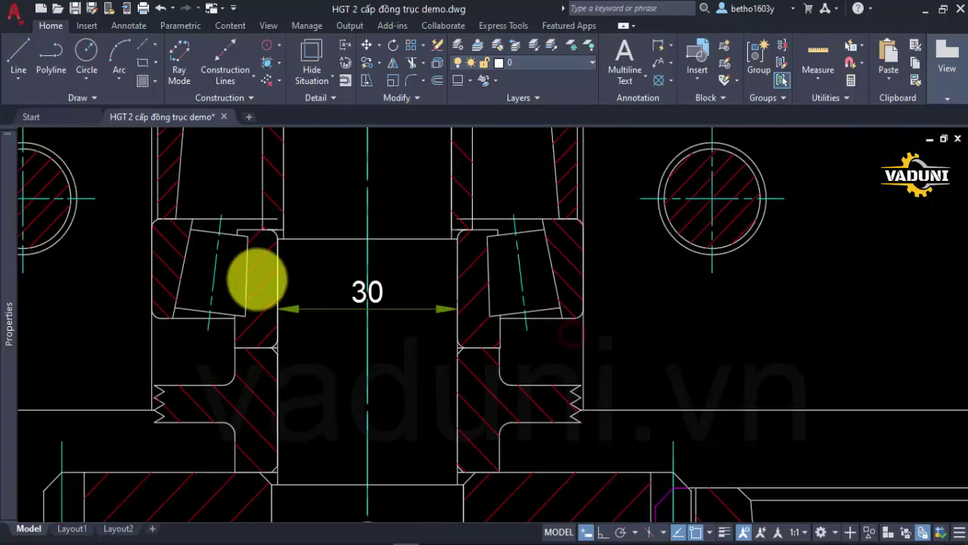
scroll(386, 286, "down", 3)
scroll(385, 285, "up", 3)
Place the 35 linear dimension across the second bearing bore
key("Return")
scroll(359, 261, "up", 2)
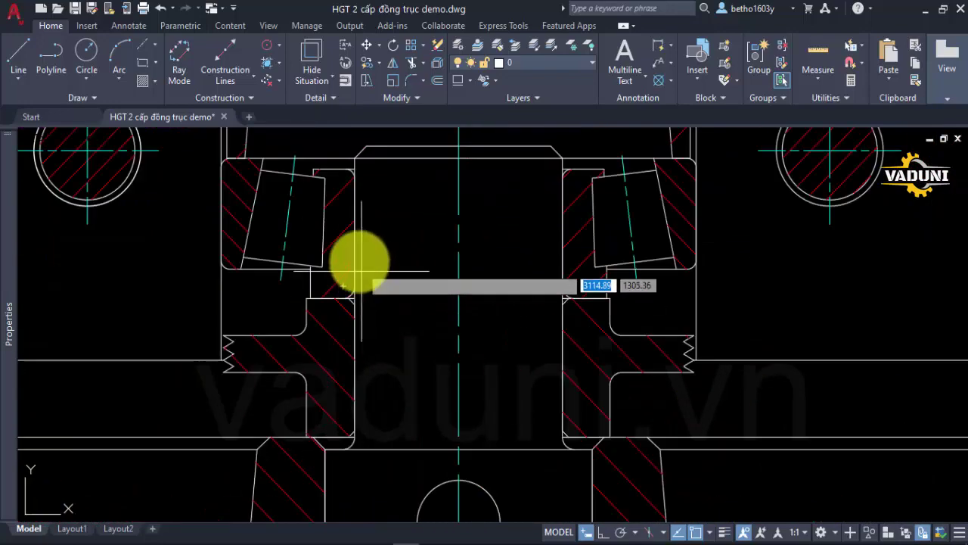
left_click(356, 251)
left_click(561, 262)
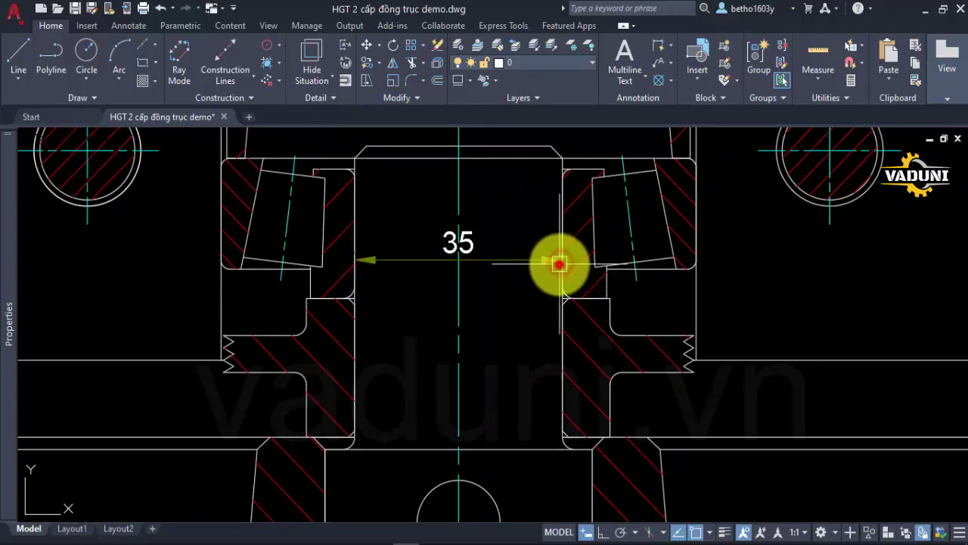
scroll(547, 219, "down", 3)
scroll(502, 233, "down", 1)
scroll(429, 280, "up", 1)
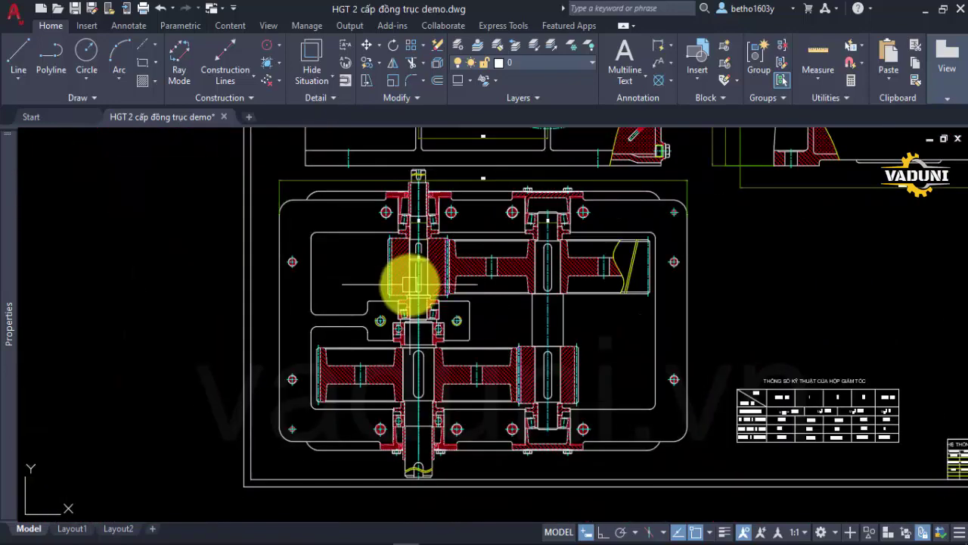
Place the first 72 linear dimension across the upper bearing seat
scroll(406, 197, "up", 3)
scroll(370, 243, "up", 2)
scroll(371, 244, "up", 3)
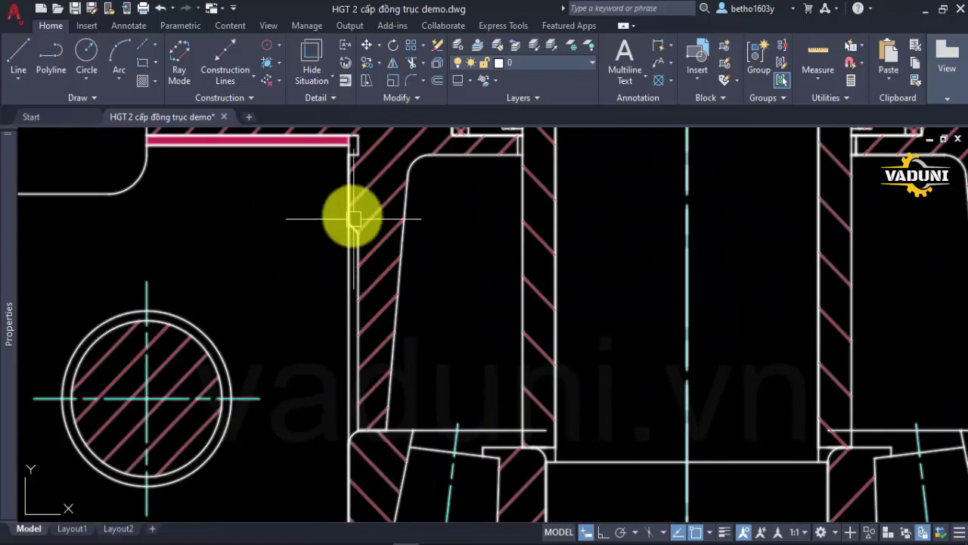
key("space")
scroll(486, 205, "down", 3)
scroll(487, 195, "up", 2)
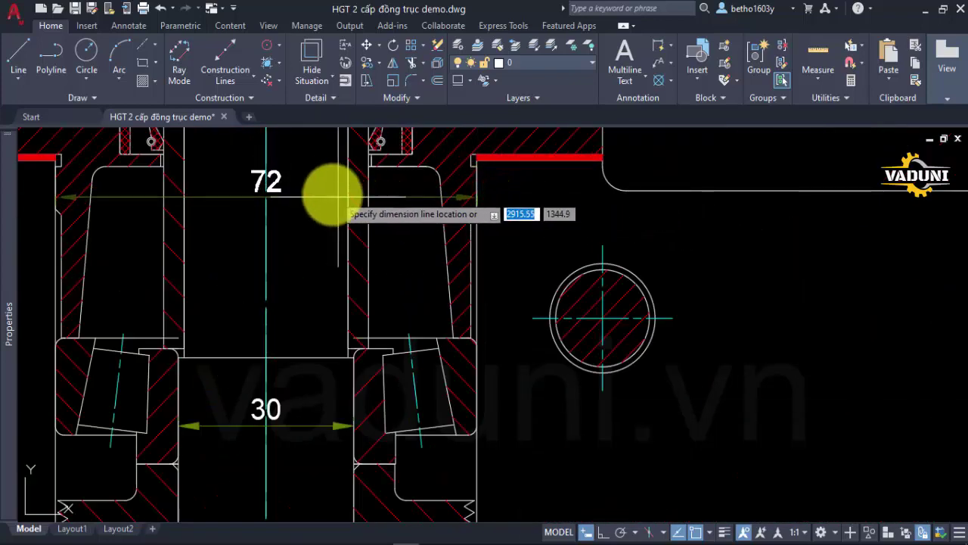
left_click(314, 190)
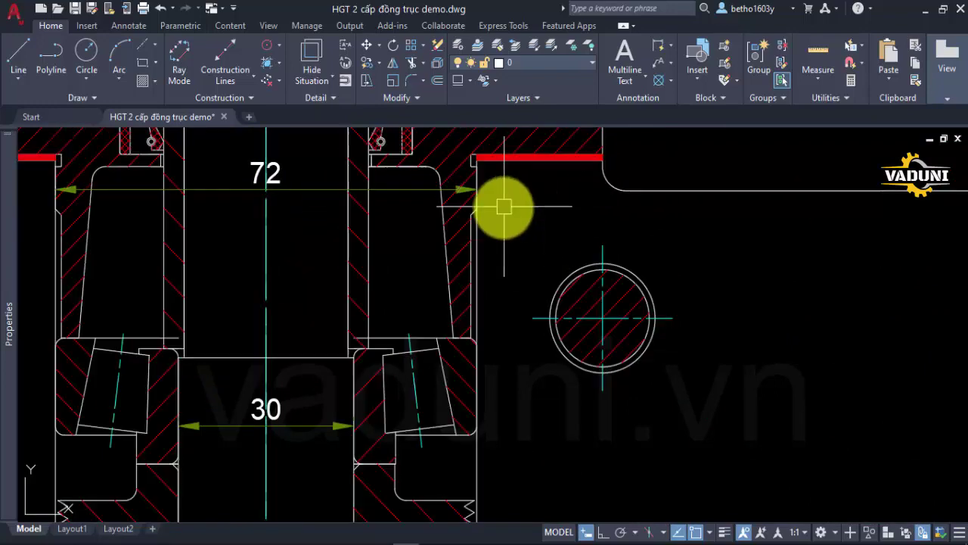
scroll(620, 196, "down", 2)
Add the second 72 dimension between the bearing seat's left and right edges
key("space")
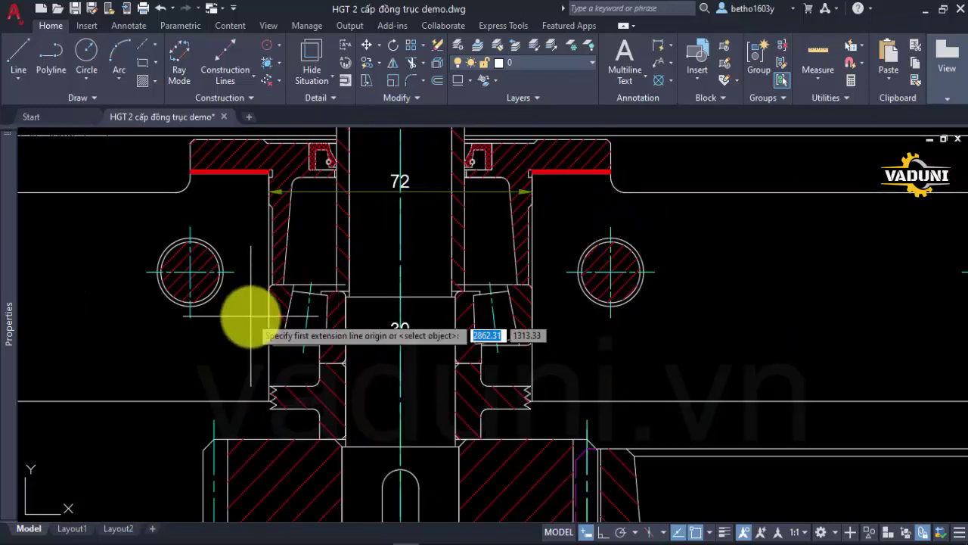
left_click(268, 312)
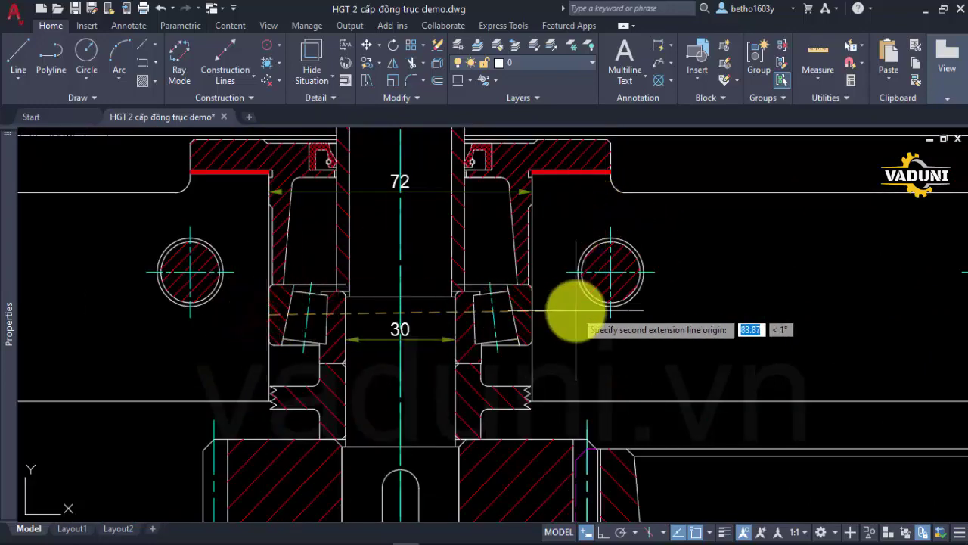
left_click(525, 313)
scroll(397, 261, "up", 2)
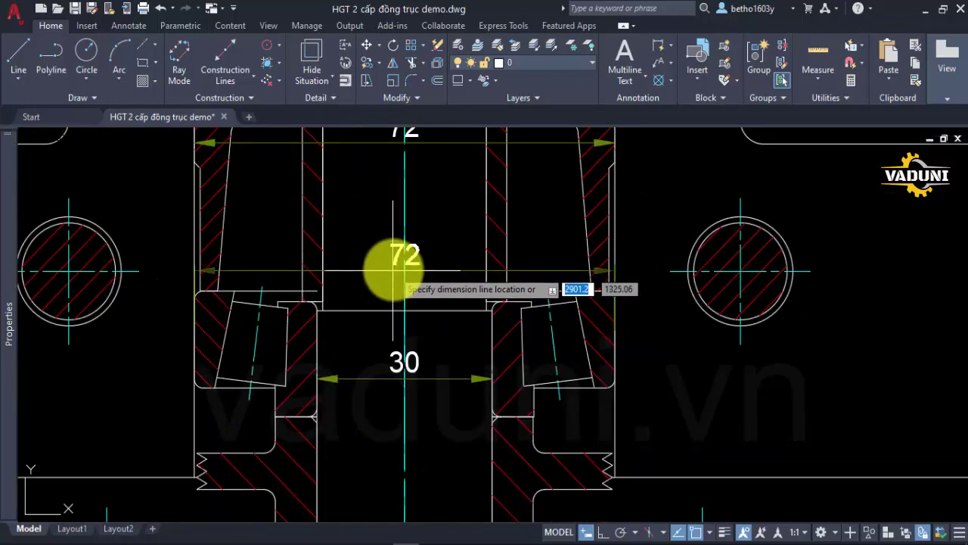
scroll(404, 261, "down", 2)
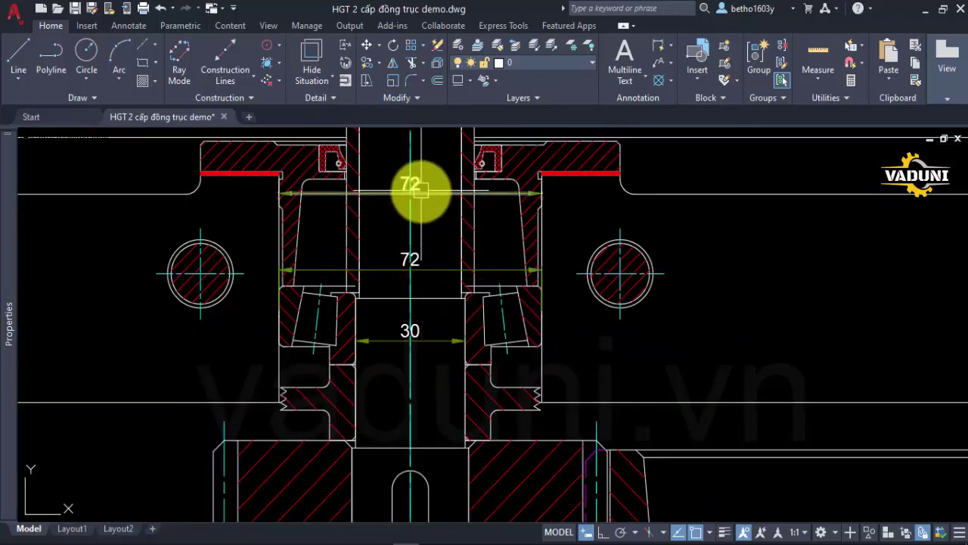
middle_click_drag(427, 211, 456, 274)
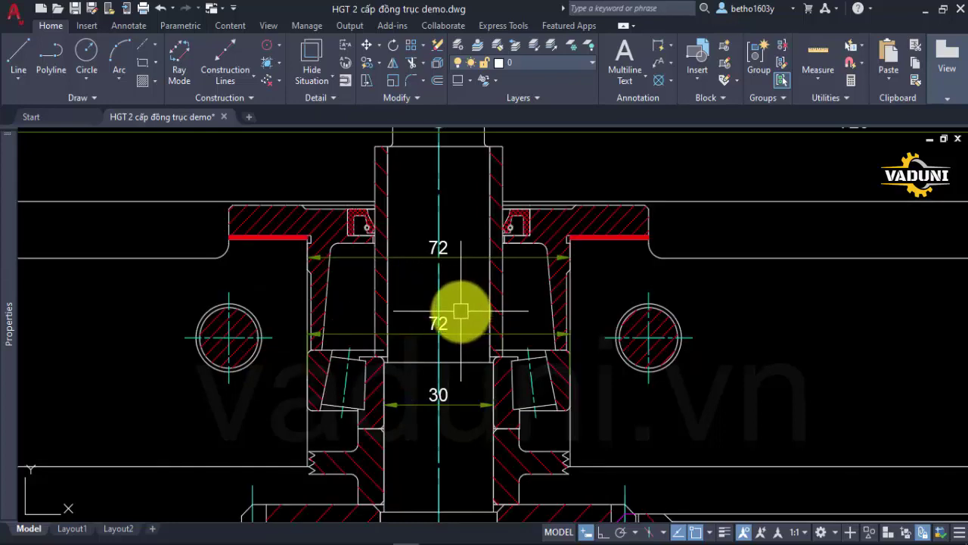
scroll(411, 199, "down", 3)
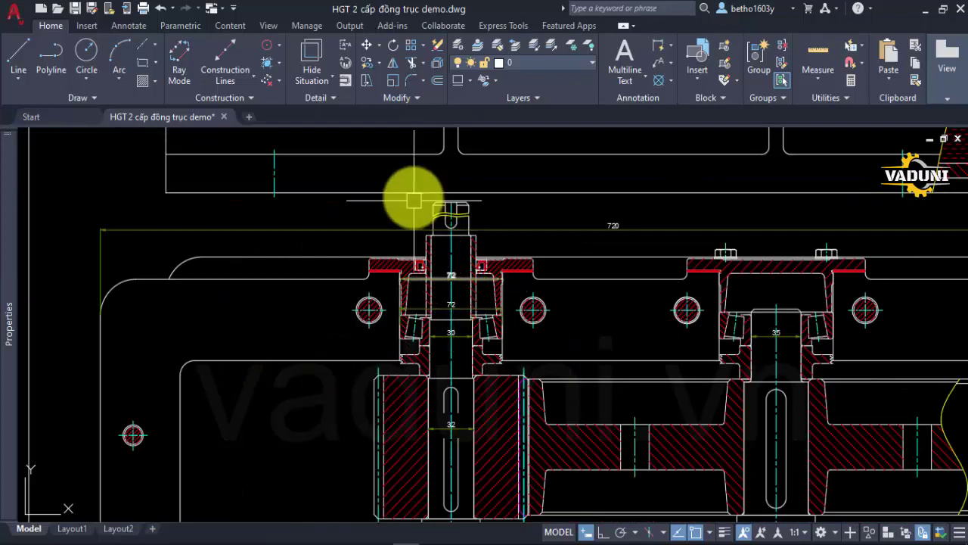
scroll(410, 201, "down", 2)
scroll(429, 344, "up", 5)
scroll(432, 325, "up", 4)
Open the bearing block for in-place reference editing and select the shaft with its centreline
left_click(418, 292)
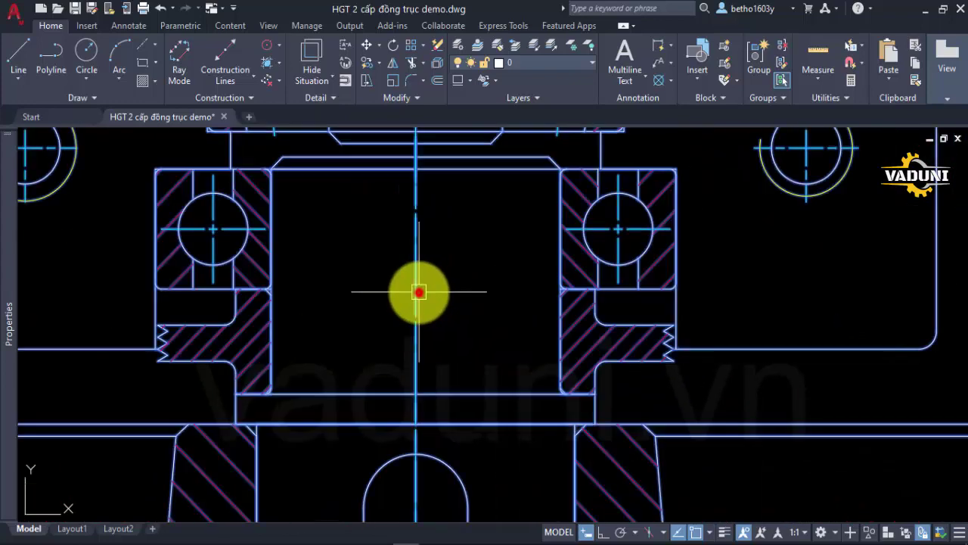
double_click(427, 307)
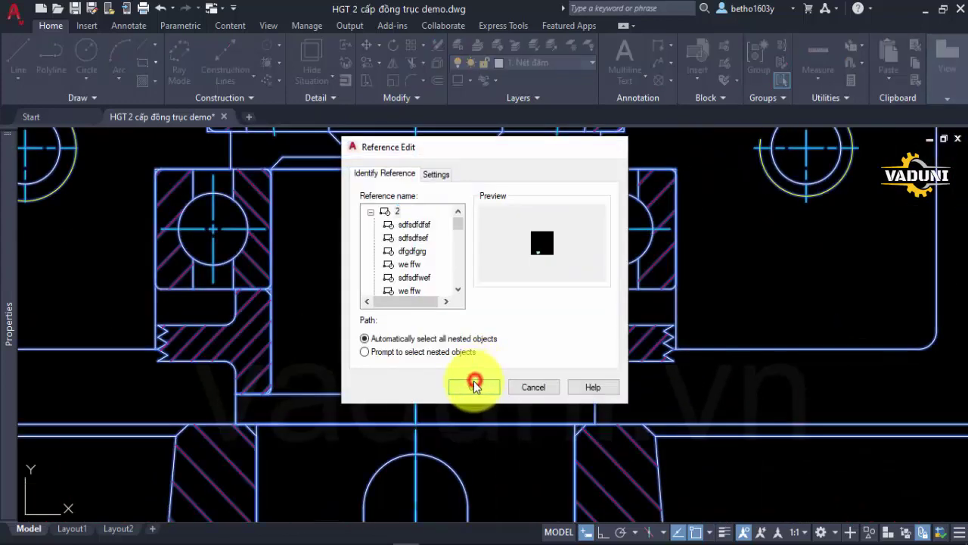
left_click(474, 386)
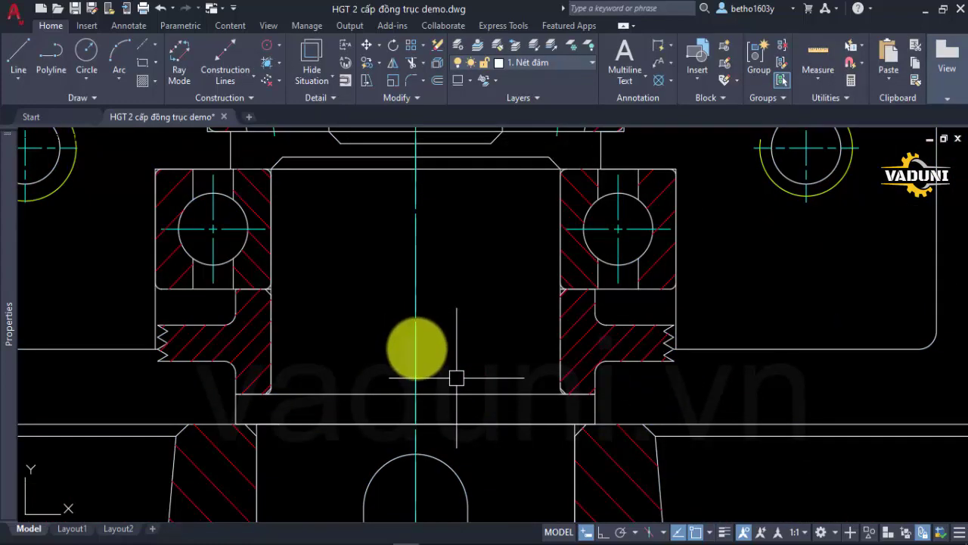
scroll(420, 323, "down", 4)
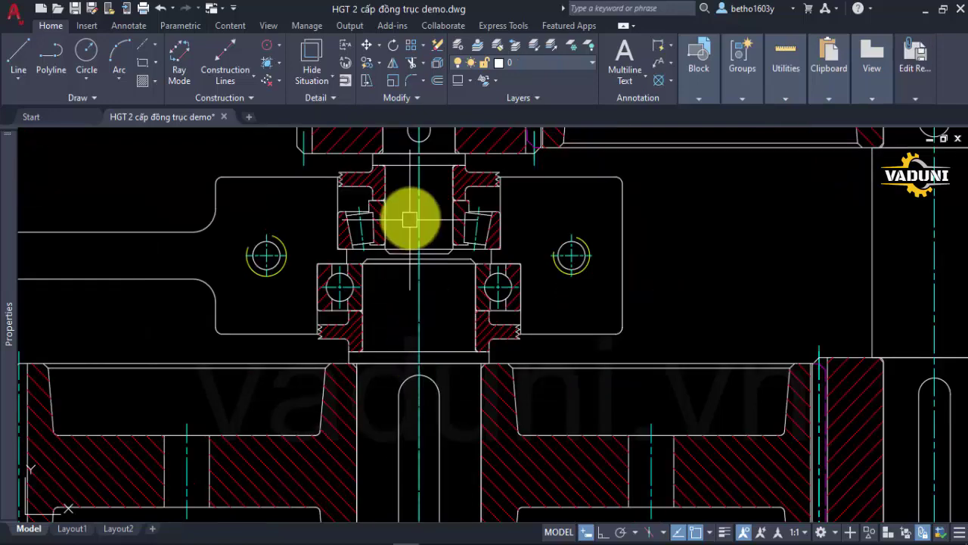
scroll(408, 211, "down", 5)
left_click(400, 260)
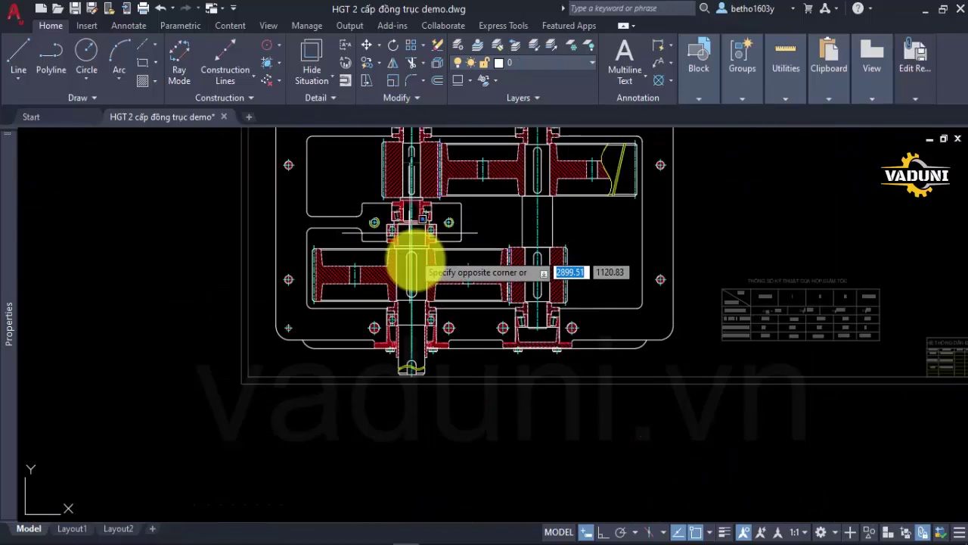
scroll(415, 352, "up", 6)
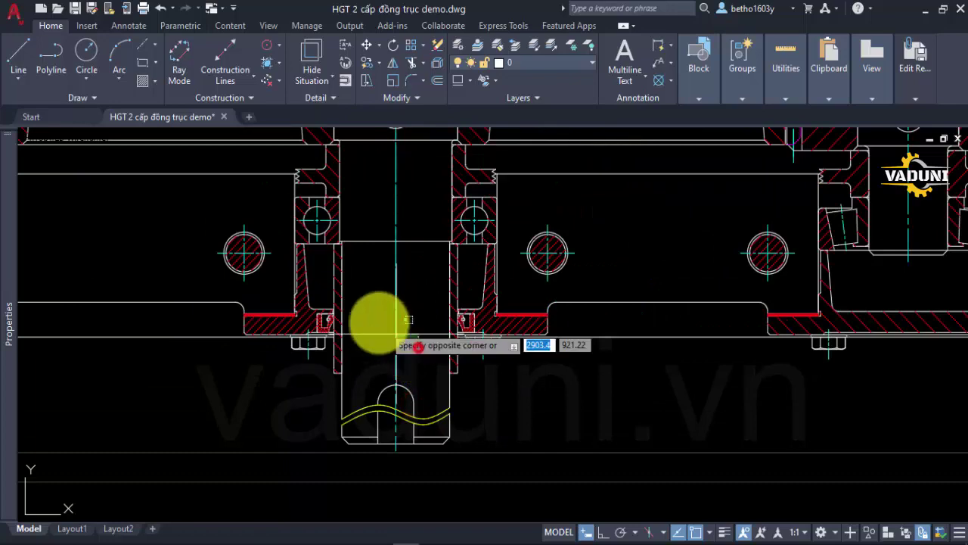
left_click(378, 320)
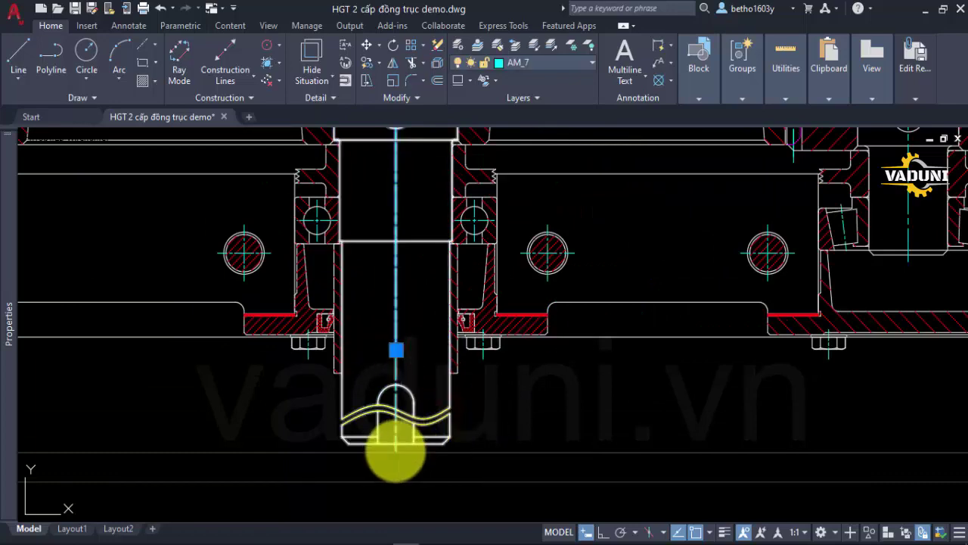
key("Escape")
Save the reference edits and close the in-place editing session
scroll(389, 416, "up", 4)
scroll(382, 412, "down", 5)
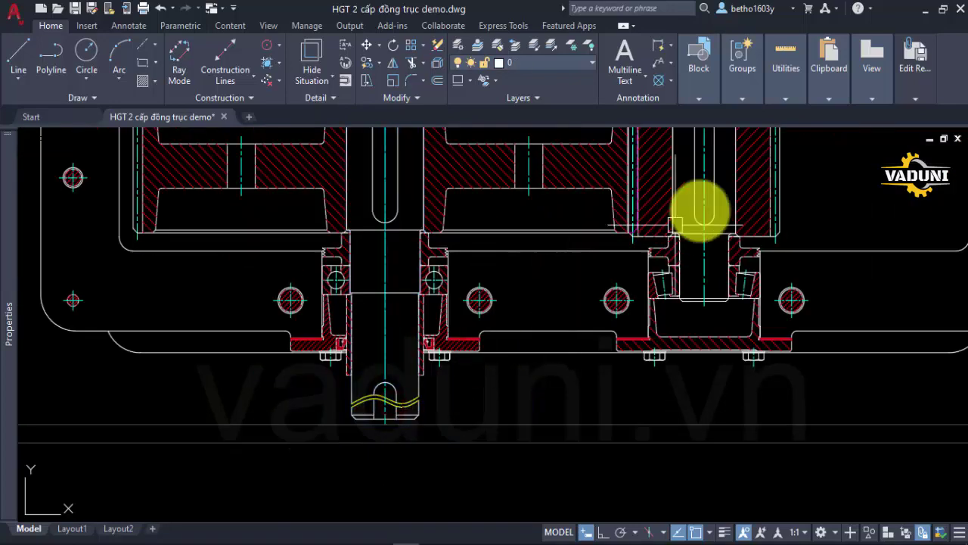
left_click(742, 142)
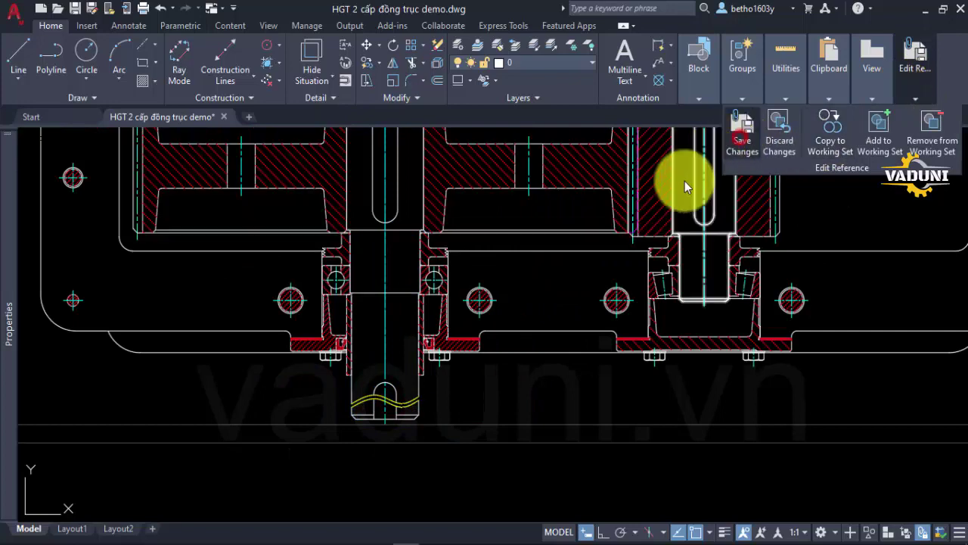
left_click(486, 361)
scroll(472, 373, "down", 4)
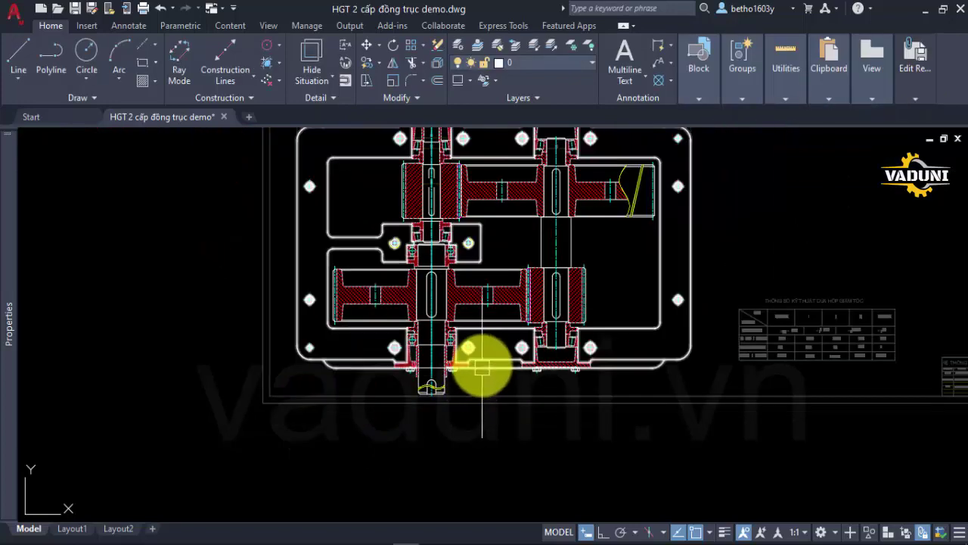
mouse_move(914, 68)
left_click(740, 130)
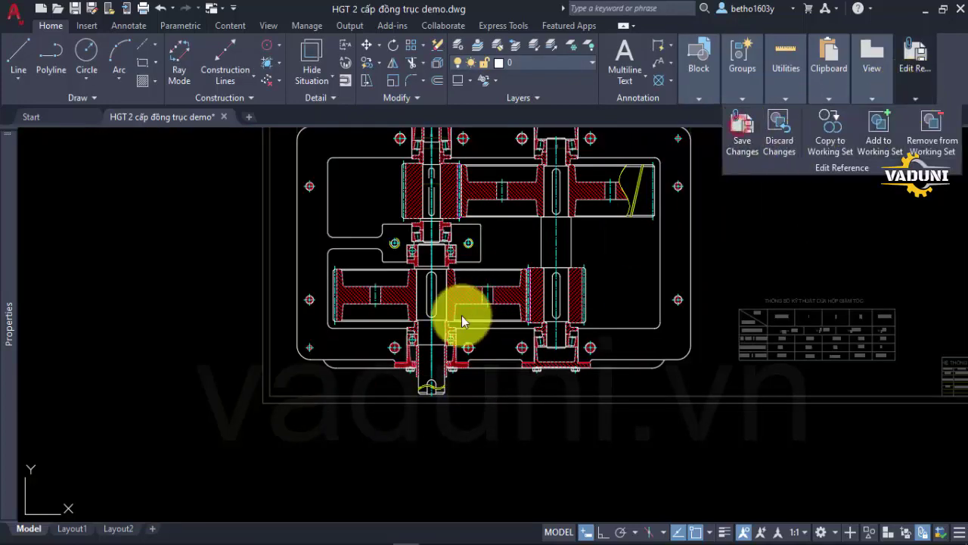
left_click(441, 361)
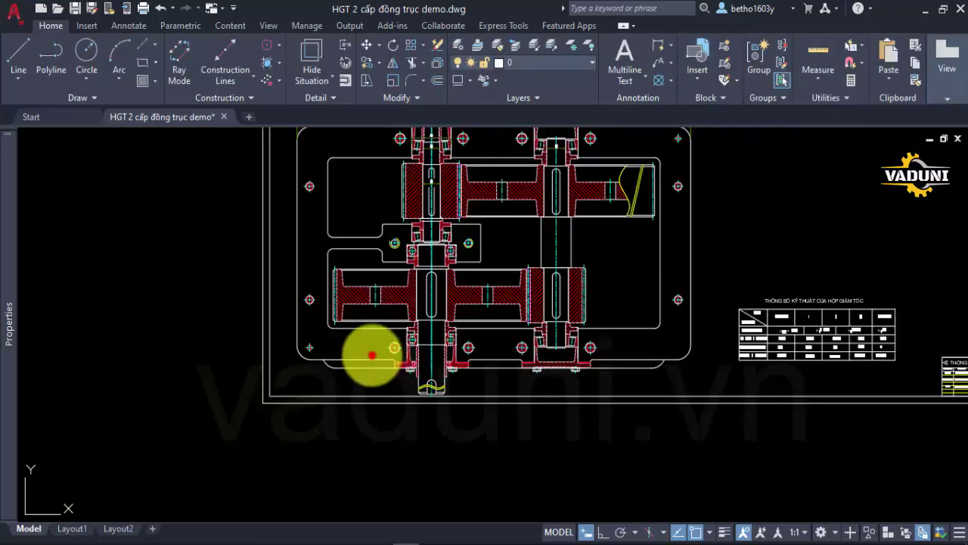
Edit the gearbox block in place, then save its changes
double_click(372, 353)
left_click(484, 387)
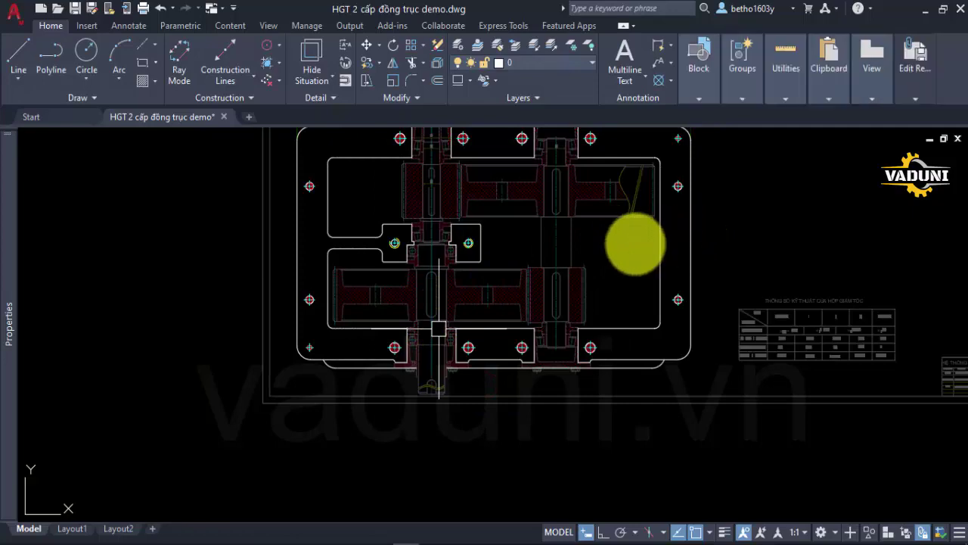
scroll(439, 236, "up", 4)
scroll(423, 253, "up", 2)
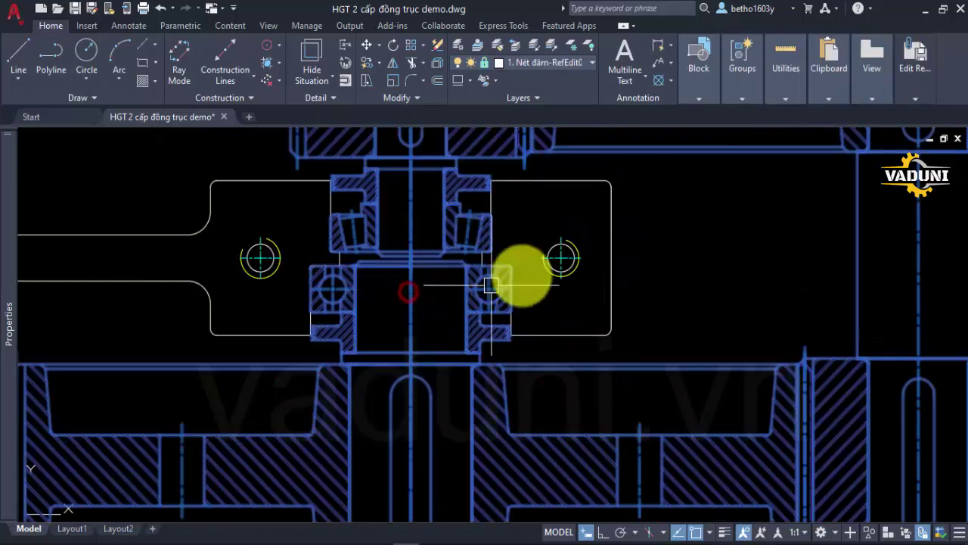
left_click(732, 144)
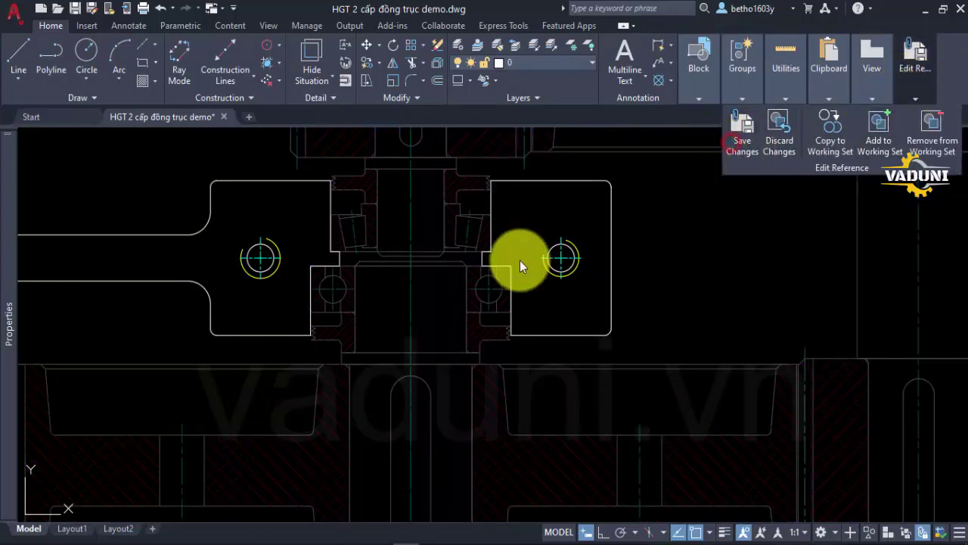
left_click(428, 366)
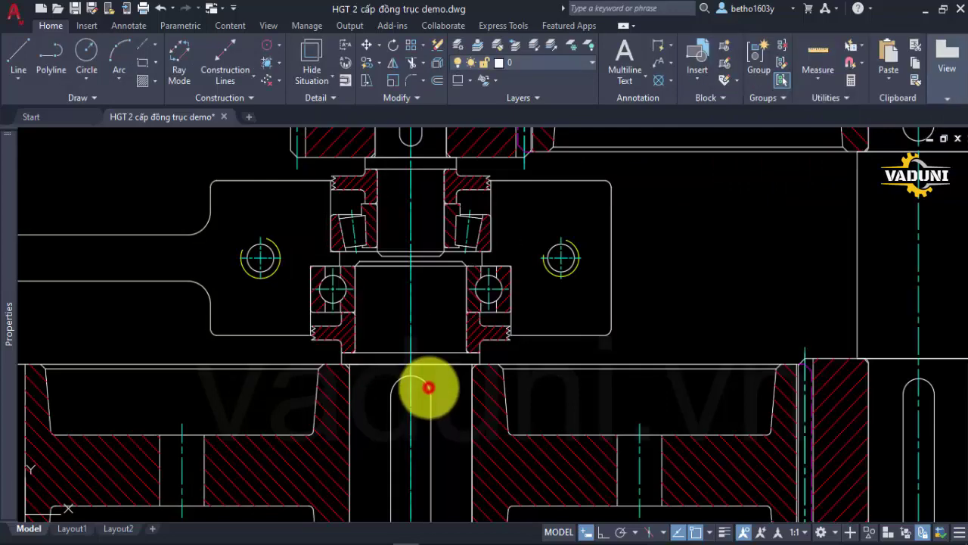
Edit the shaft block in place and save the changes through Edit Reference
double_click(429, 387)
left_click(460, 387)
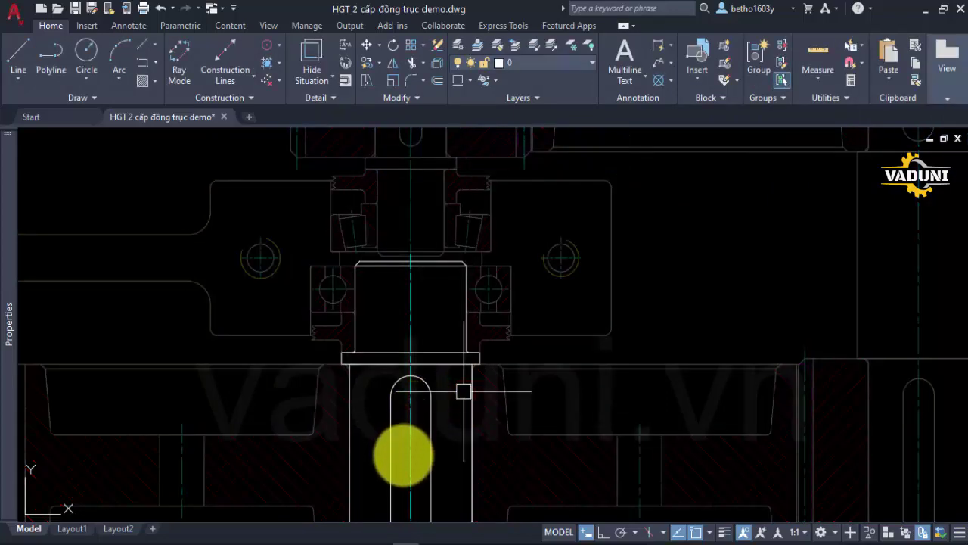
left_click(405, 450)
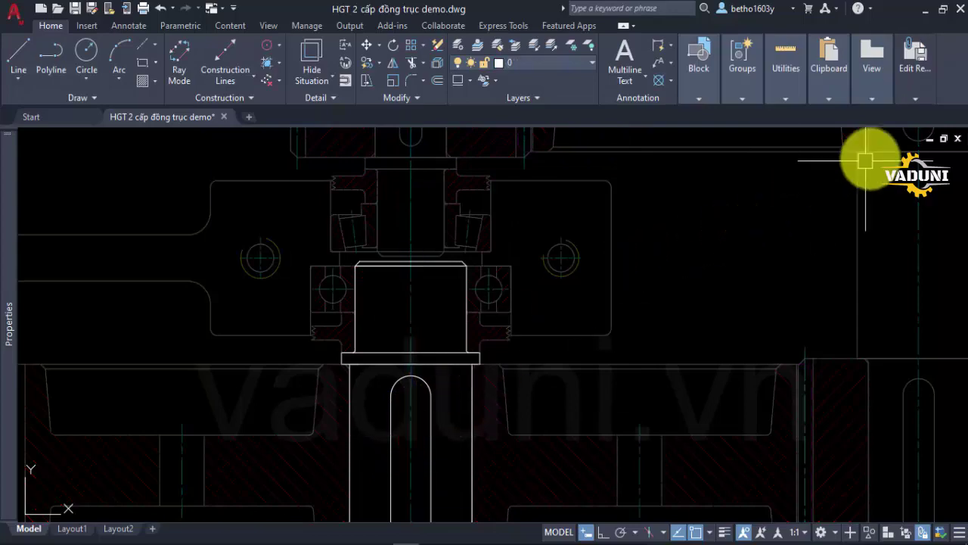
left_click(921, 87)
left_click(740, 132)
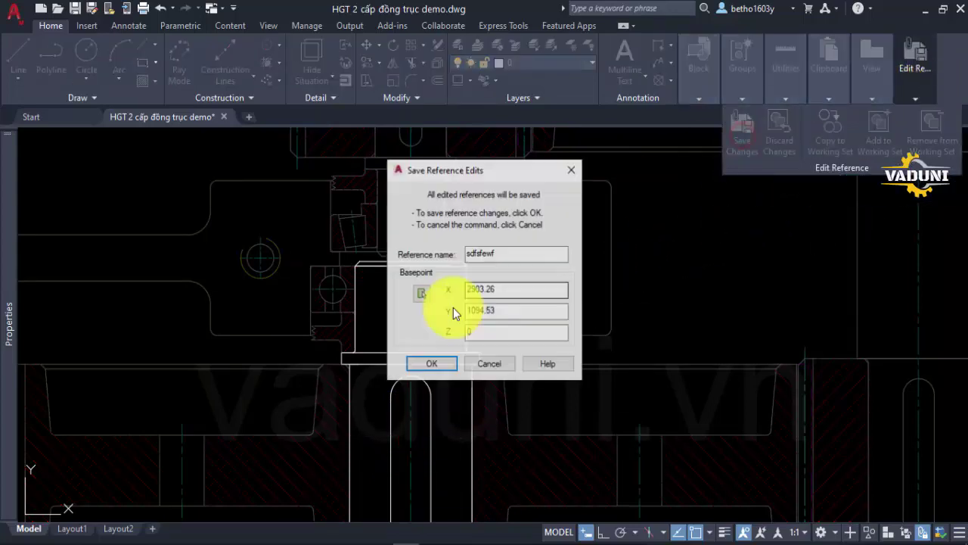
left_click(432, 366)
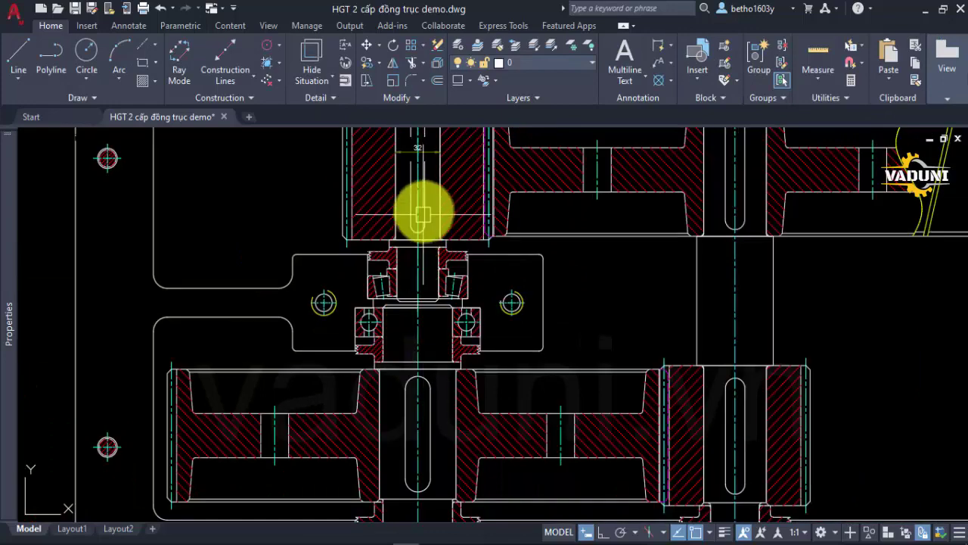
scroll(422, 215, "up", 3)
scroll(421, 210, "up", 1)
Edit the block beside the shaft in place and save those changes
double_click(422, 209)
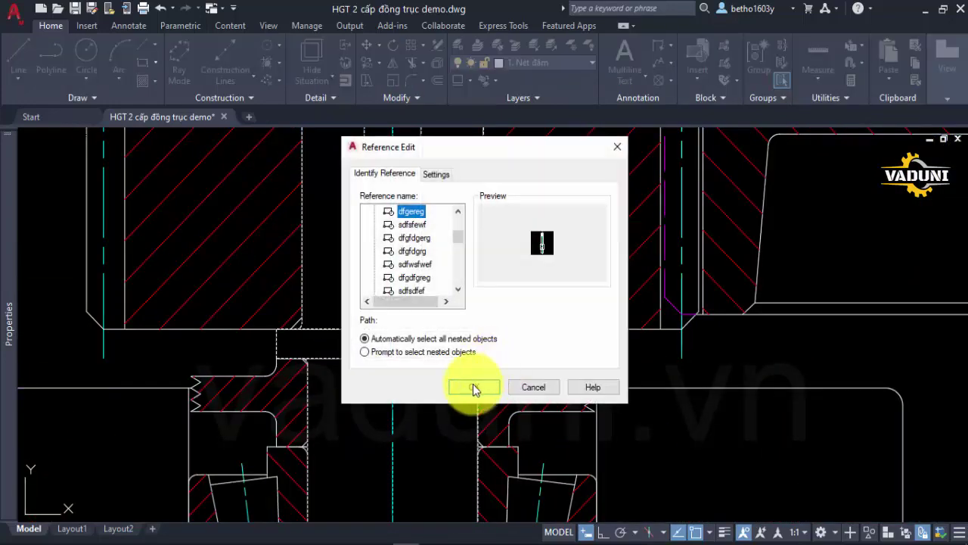
left_click(474, 388)
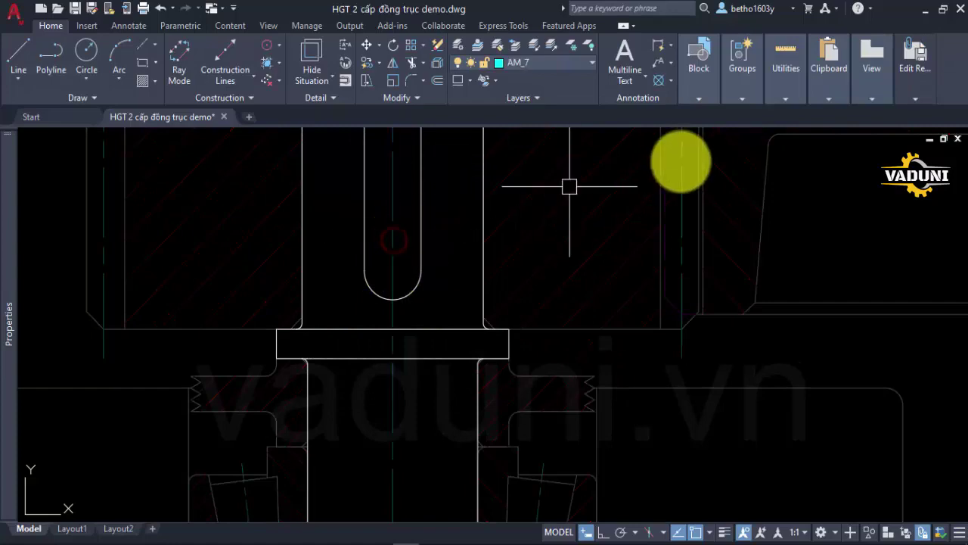
left_click(915, 68)
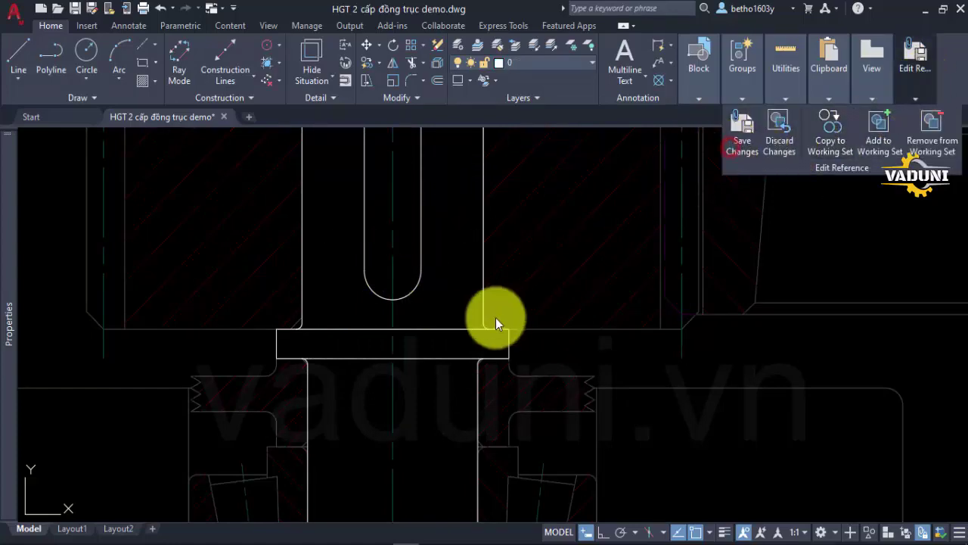
left_click(437, 360)
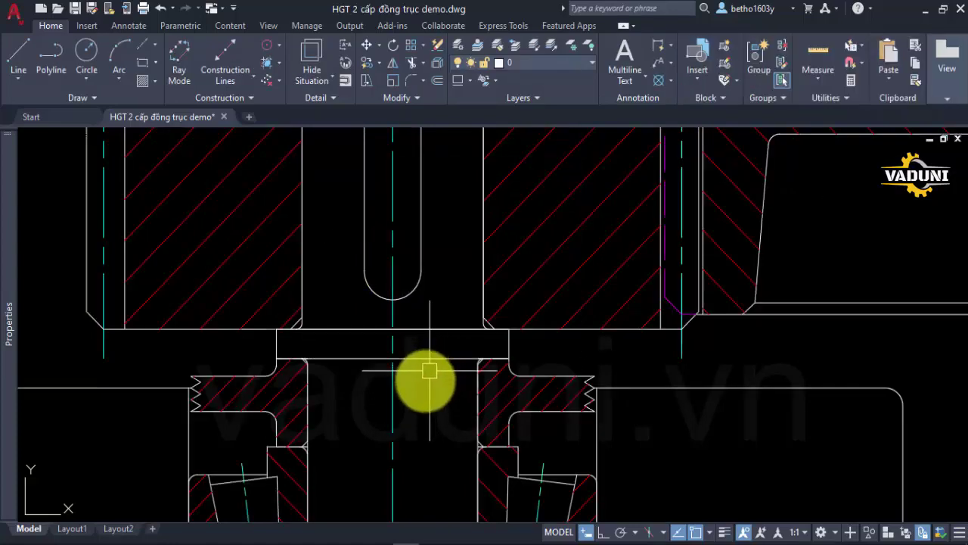
scroll(429, 370, "down", 5)
scroll(432, 238, "up", 4)
scroll(439, 198, "up", 1)
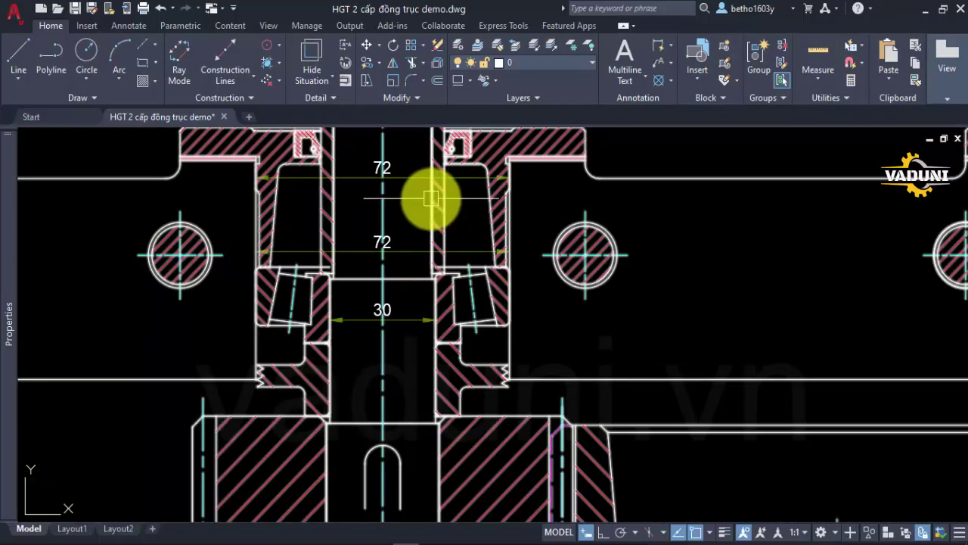
scroll(409, 212, "up", 1)
scroll(454, 250, "up", 1)
scroll(463, 288, "up", 1)
scroll(454, 212, "up", 1)
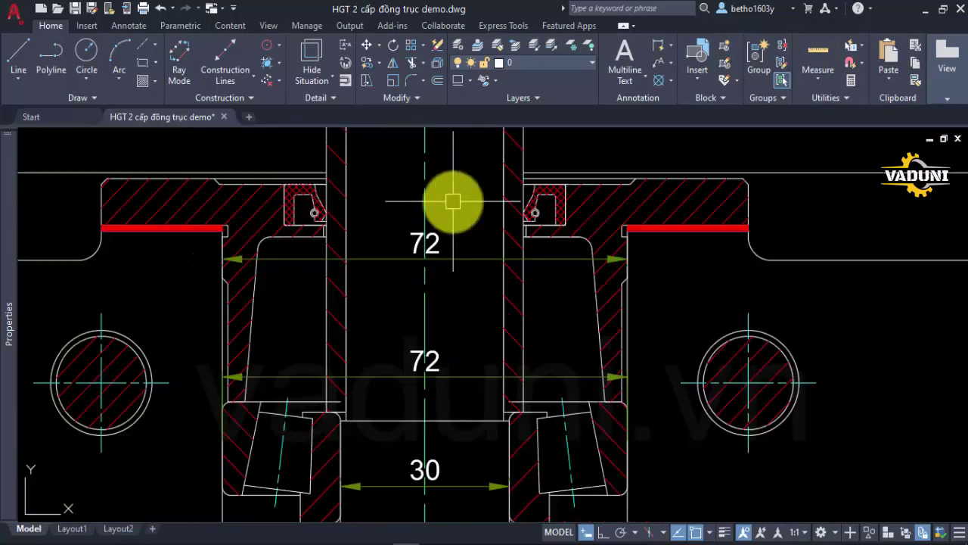
scroll(453, 202, "up", 2)
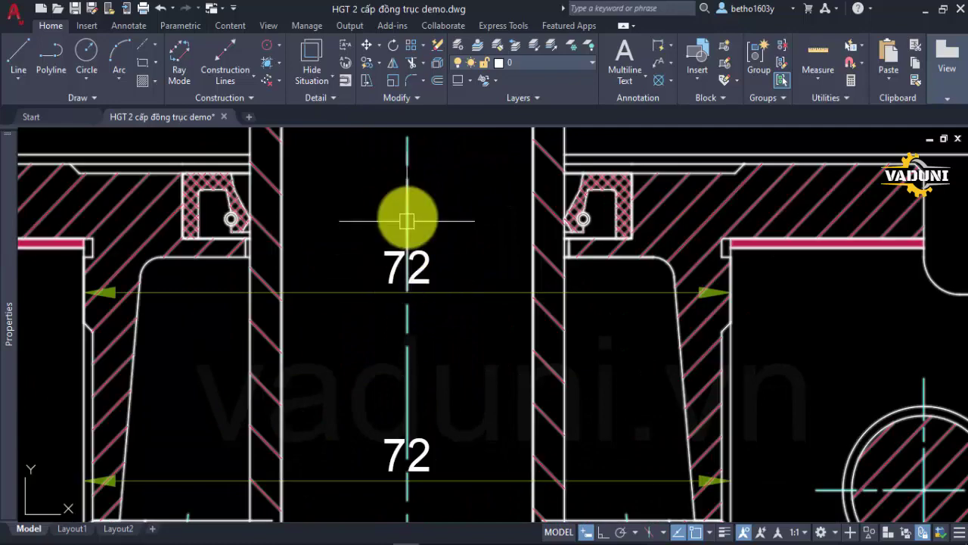
scroll(432, 171, "down", 3)
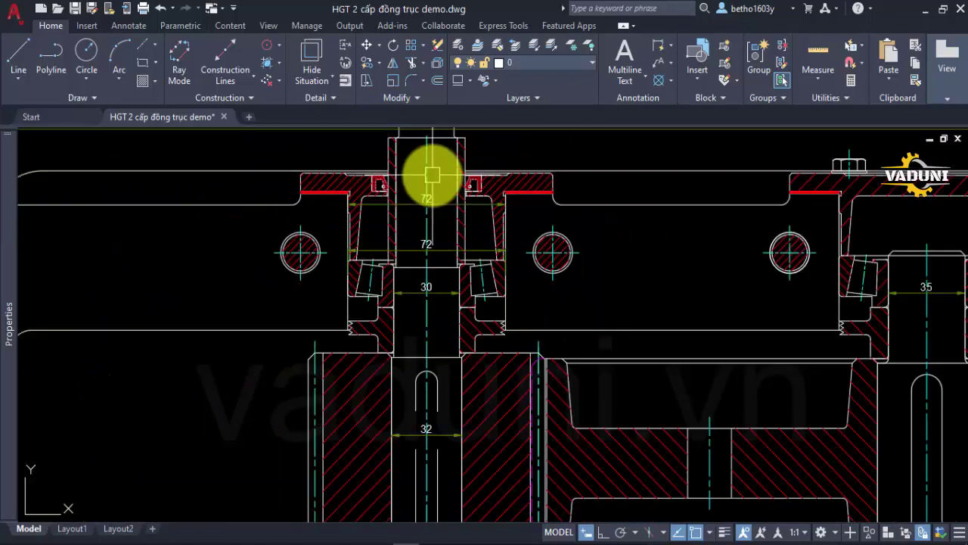
scroll(422, 179, "up", 3)
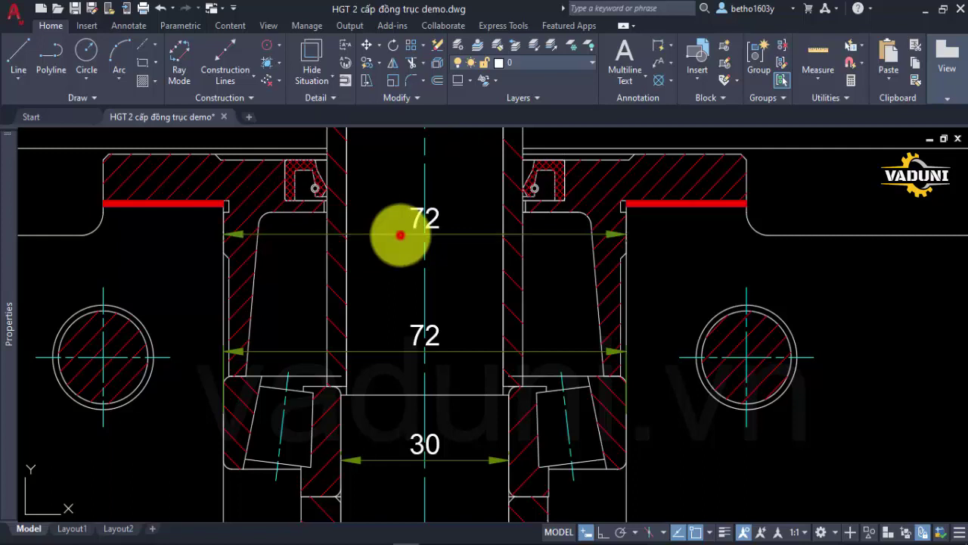
Insert a diameter symbol into the upper 72 dimension's text so it reads Ø72
double_click(400, 235)
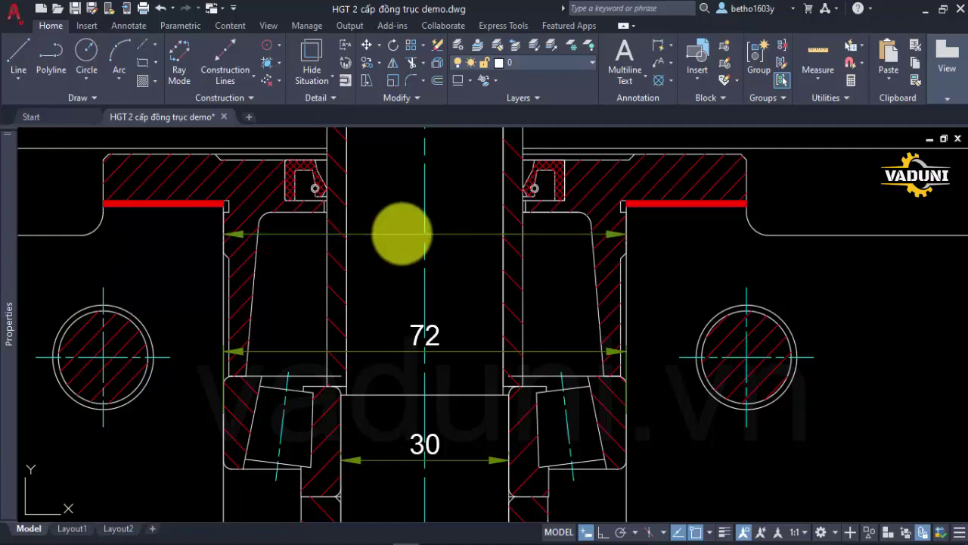
left_click(407, 221)
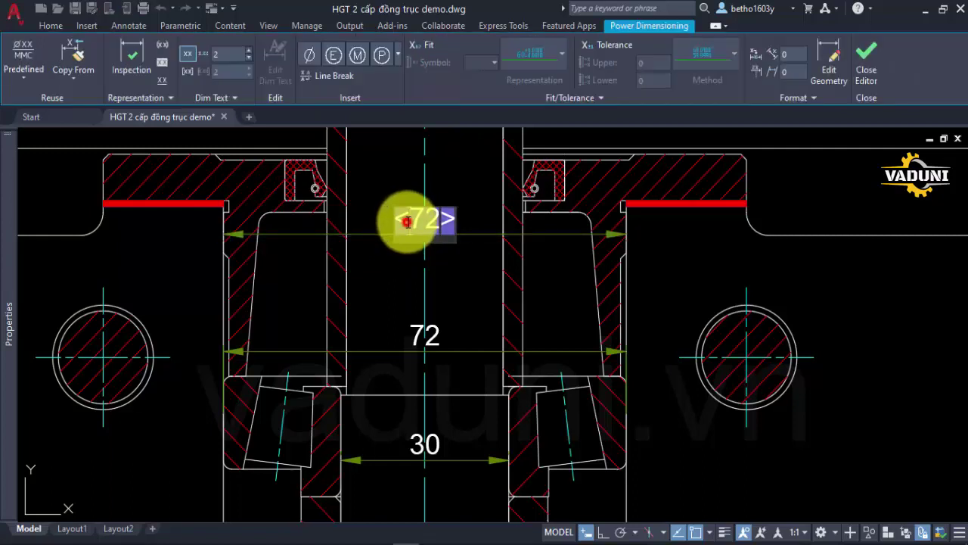
left_click(306, 54)
left_click(469, 275)
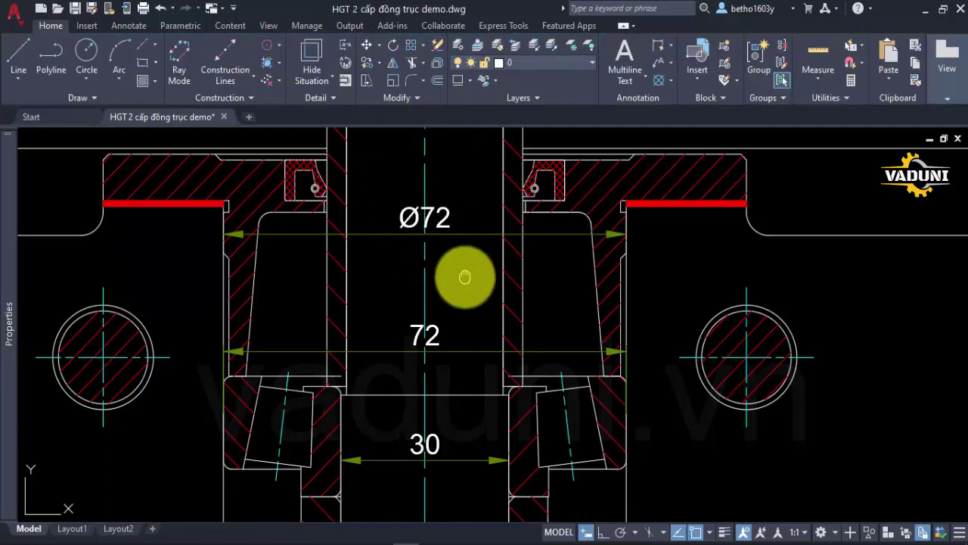
middle_click_drag(464, 277, 461, 368)
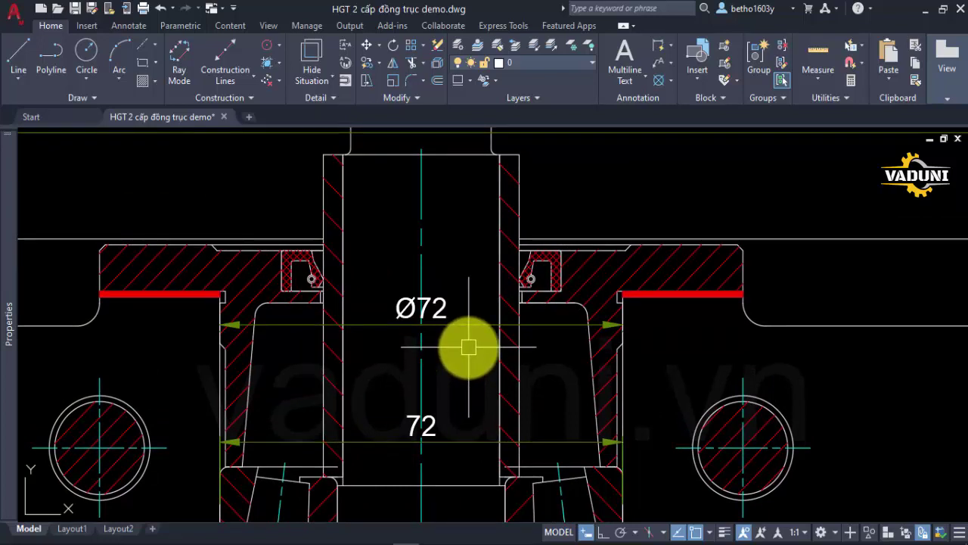
Add a fit to the Ø72 dimension, displayed stacked as H7 over h7
left_click(463, 304)
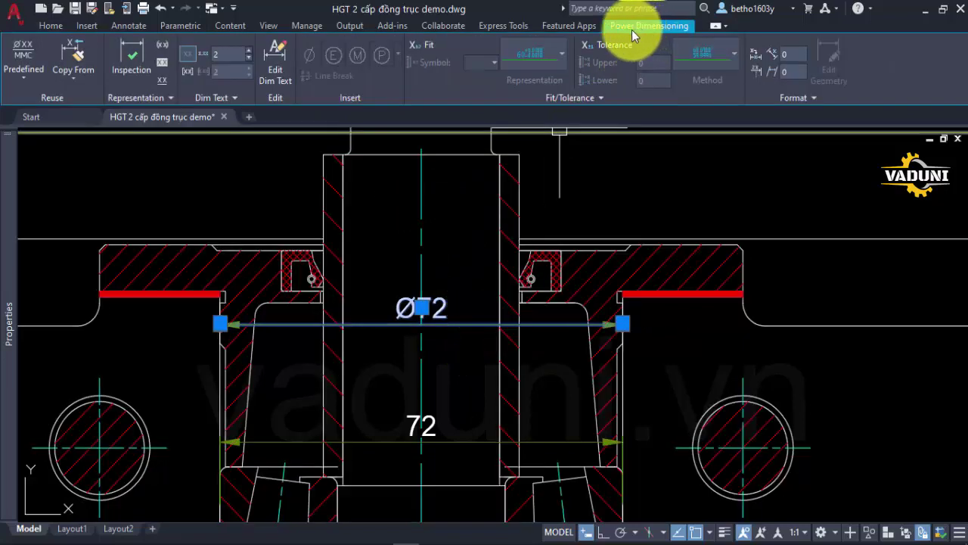
left_click(430, 48)
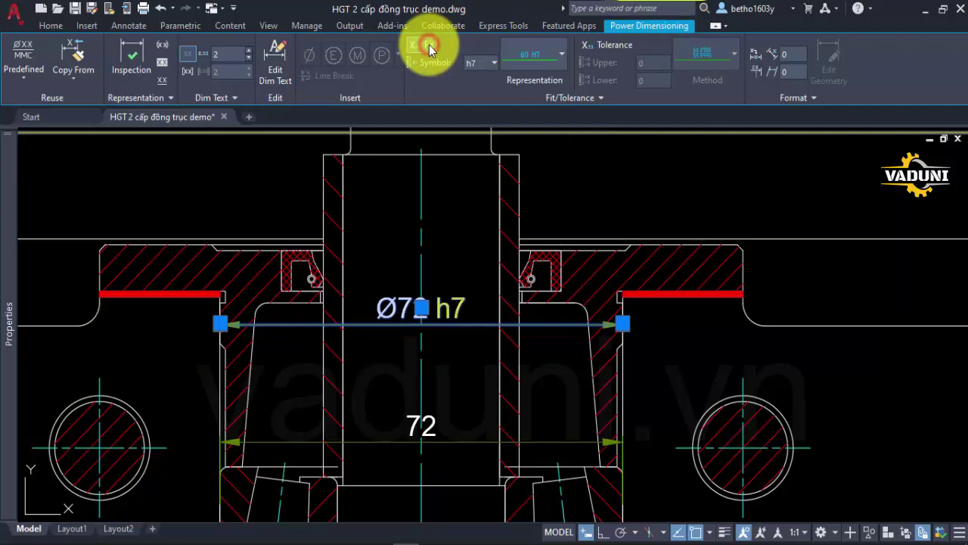
left_click(564, 58)
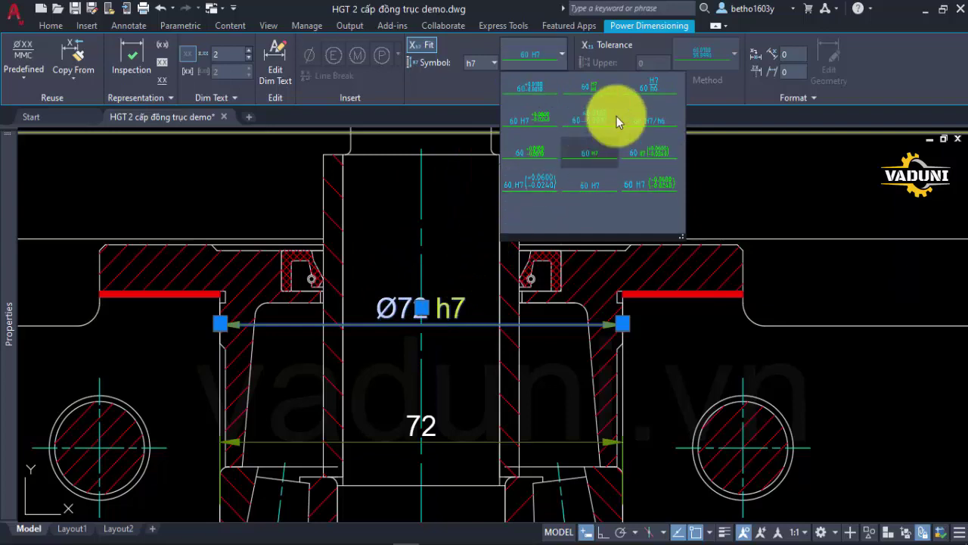
left_click(652, 93)
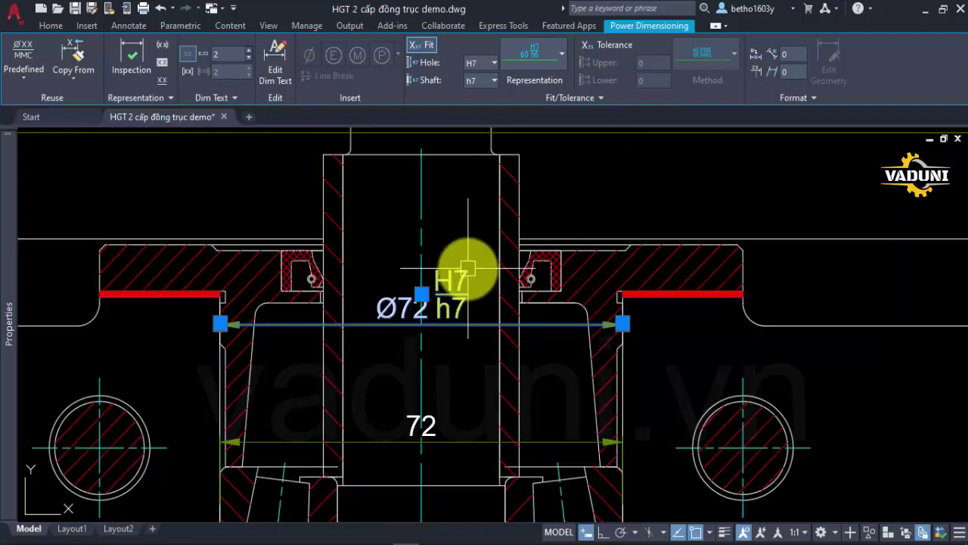
scroll(465, 267, "up", 2)
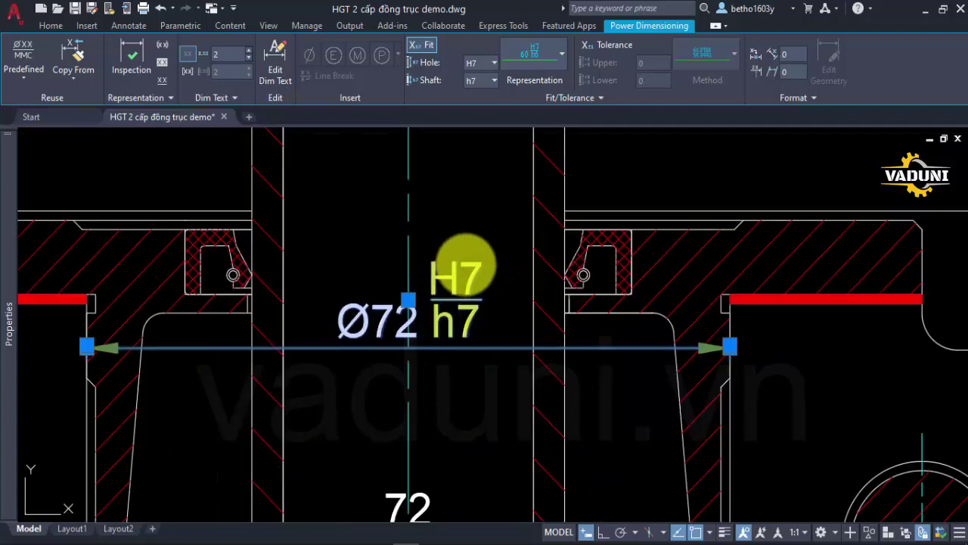
key("Escape")
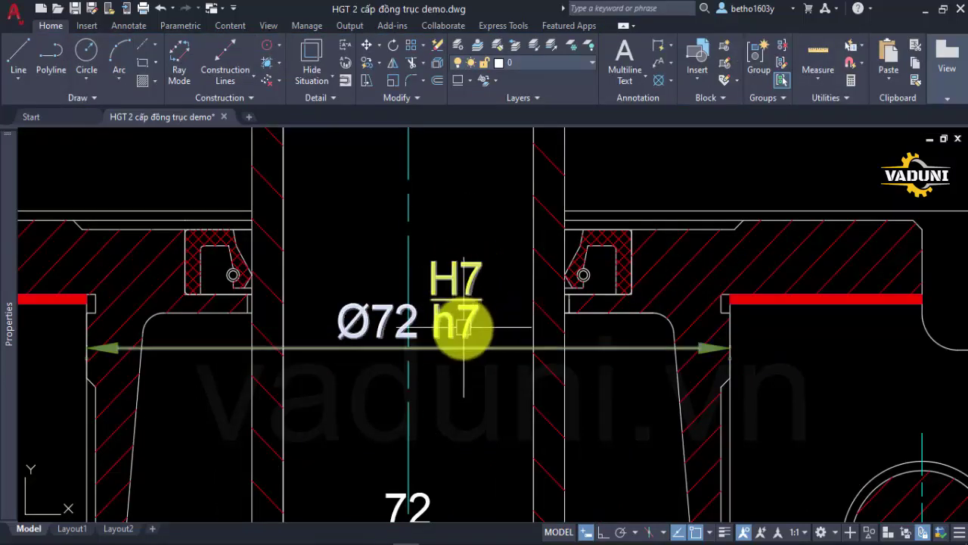
Set the Ø72 dimension's shaft fit to d11 in the Fit dialog, giving H7/d11
left_click(476, 270)
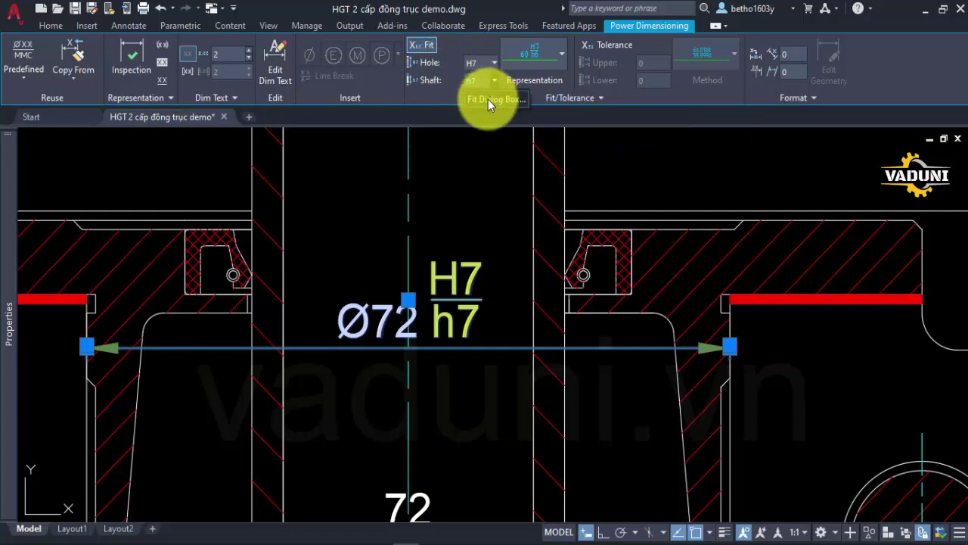
left_click(488, 99)
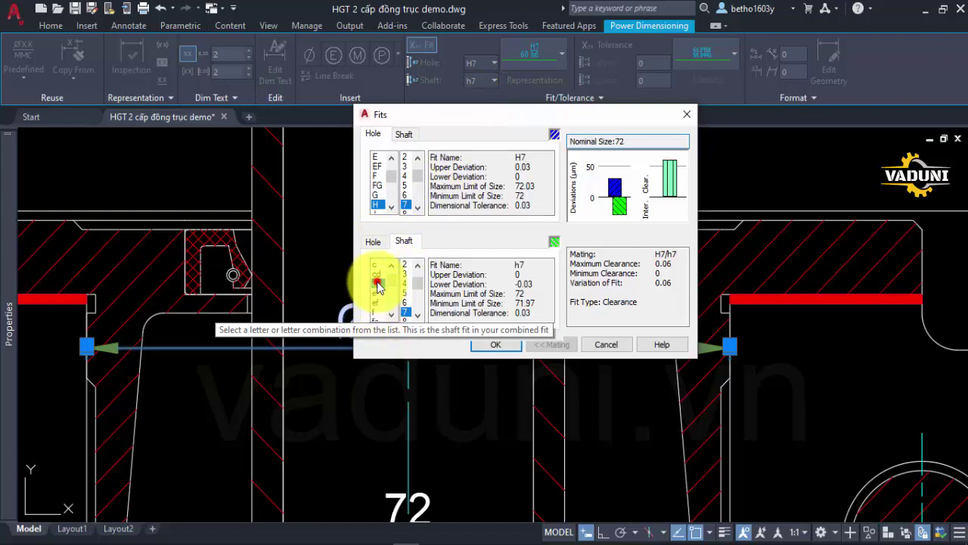
left_click(377, 283)
scroll(409, 303, "down", 1)
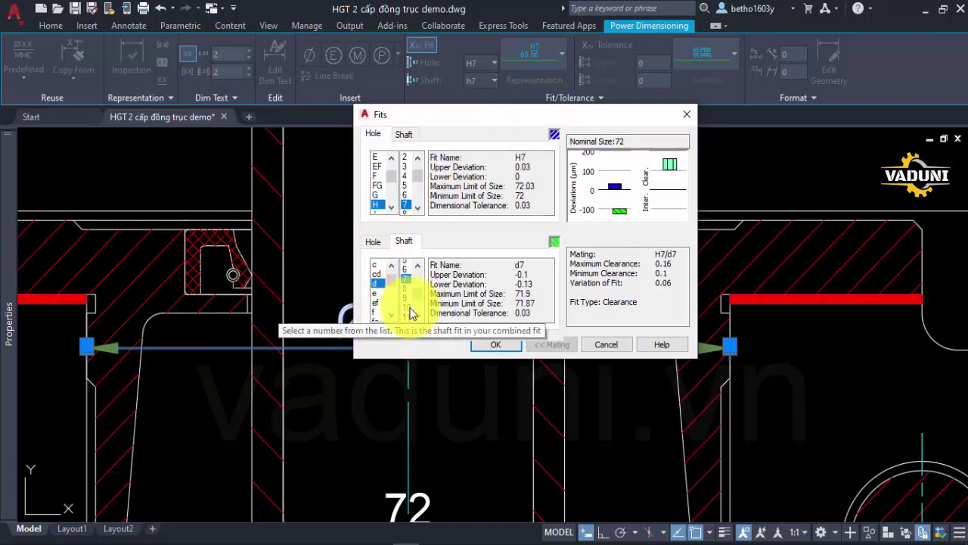
left_click(408, 292)
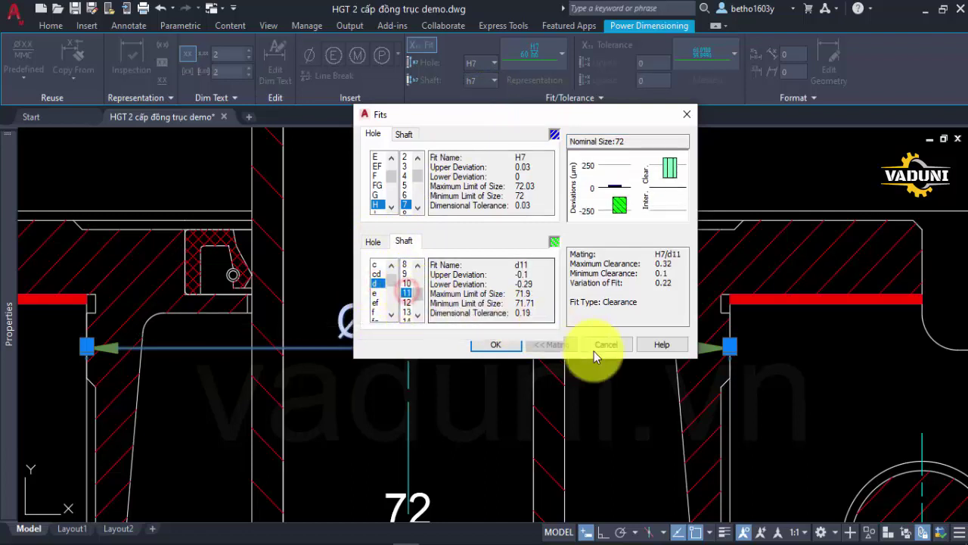
left_click(499, 344)
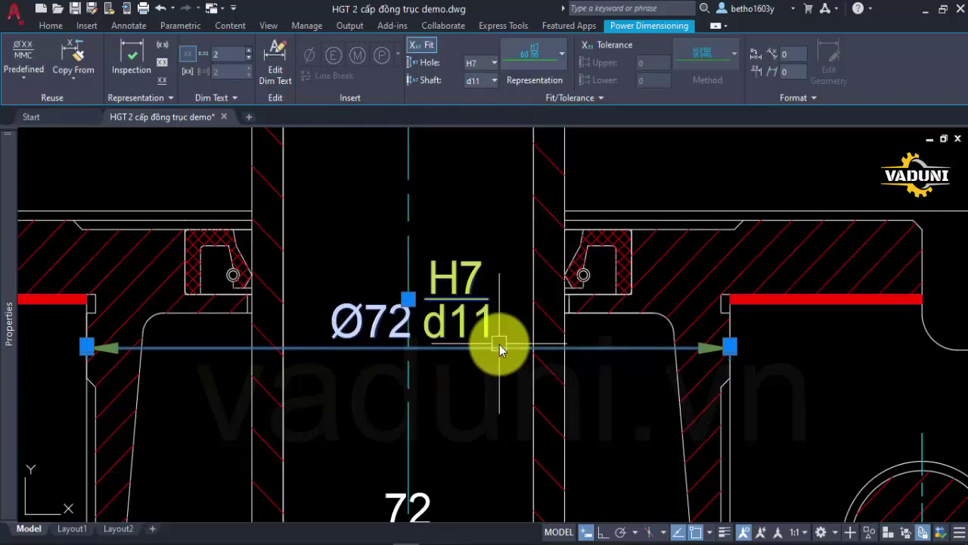
key("Escape")
Match properties from the Ø72 H7/d11 dimension onto the lower 72, 30 and 32 dimensions
scroll(461, 281, "down", 4)
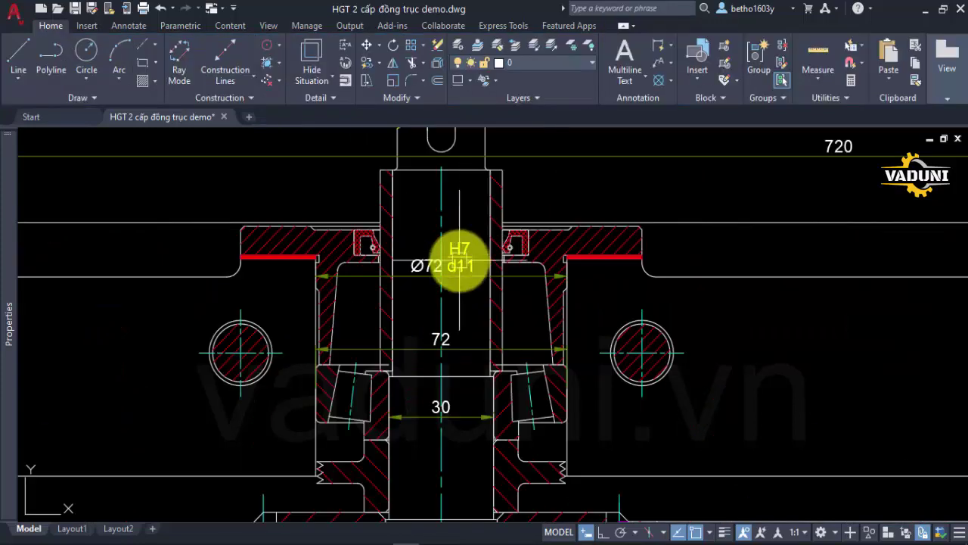
type("ma")
key("Return")
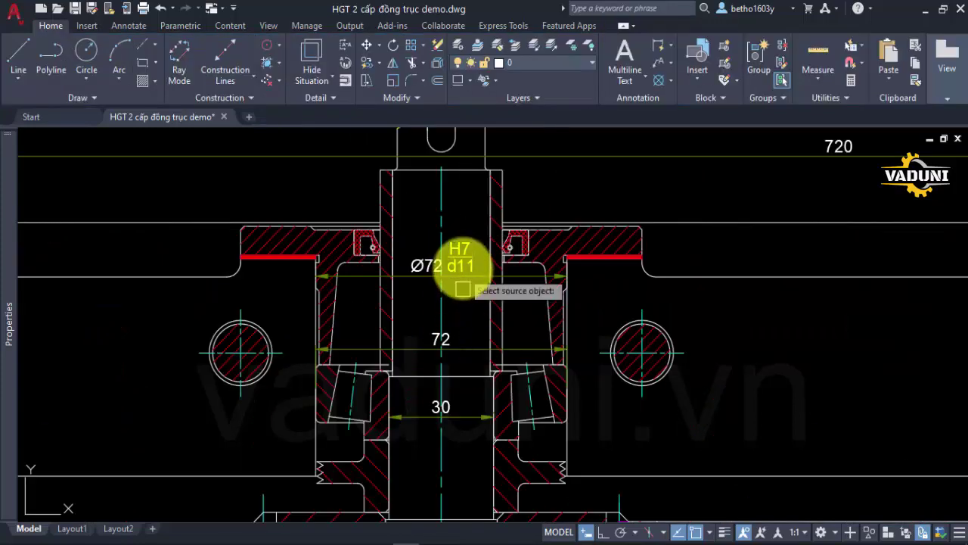
left_click(459, 262)
left_click(467, 344)
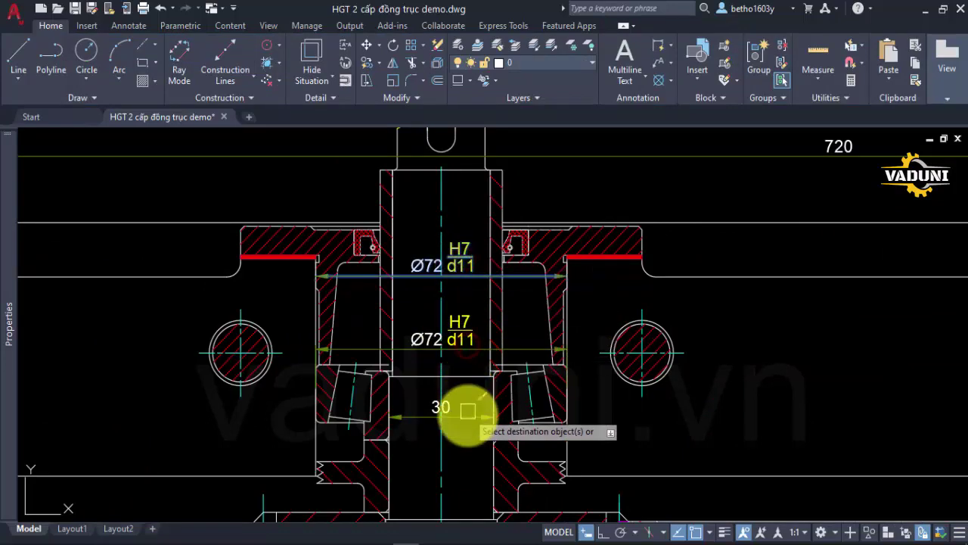
left_click(458, 406)
scroll(424, 340, "down", 4)
scroll(428, 403, "up", 5)
left_click(426, 403)
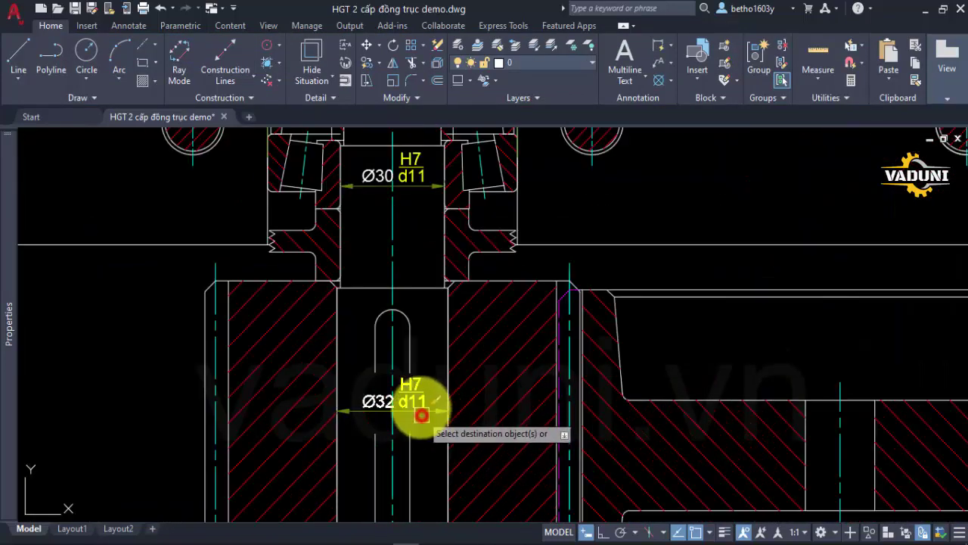
scroll(405, 341, "down", 4)
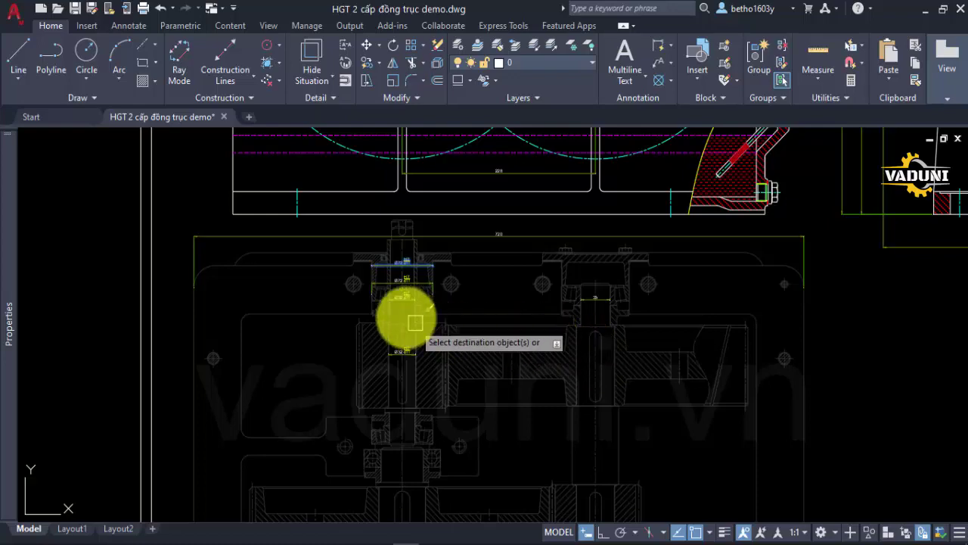
scroll(443, 238, "up", 2)
scroll(399, 265, "up", 5)
scroll(399, 265, "up", 4)
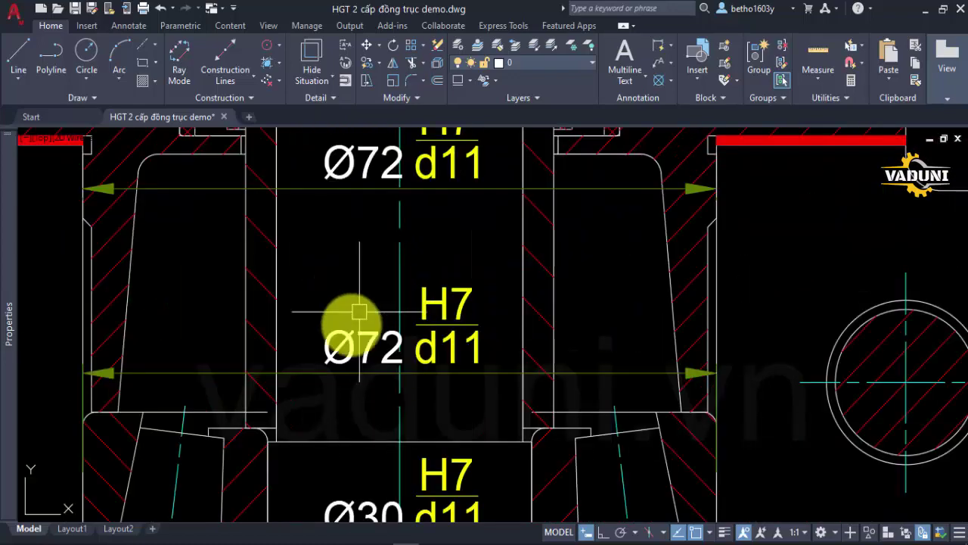
Switch the lower Ø72 dimension's fit to the single-symbol representation
left_click(492, 389)
left_click(491, 297)
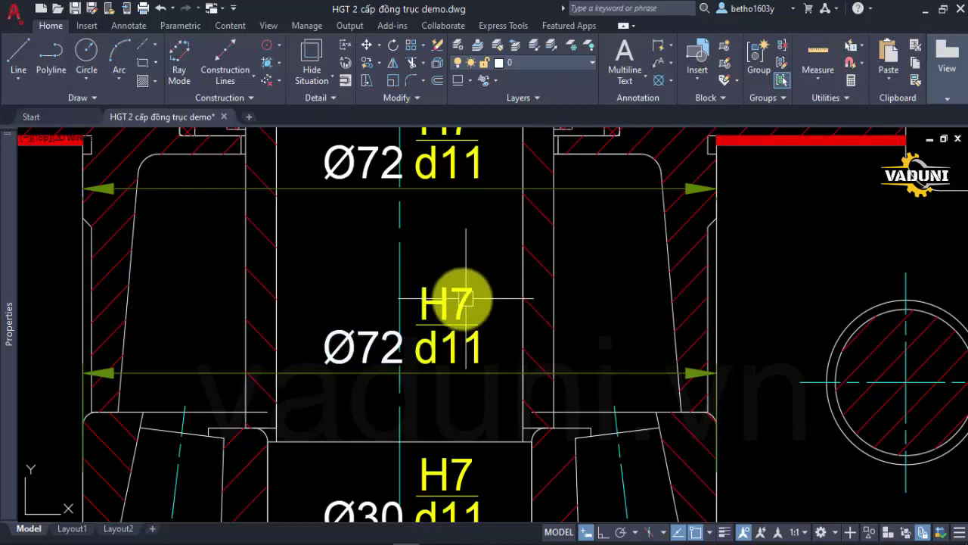
left_click(462, 297)
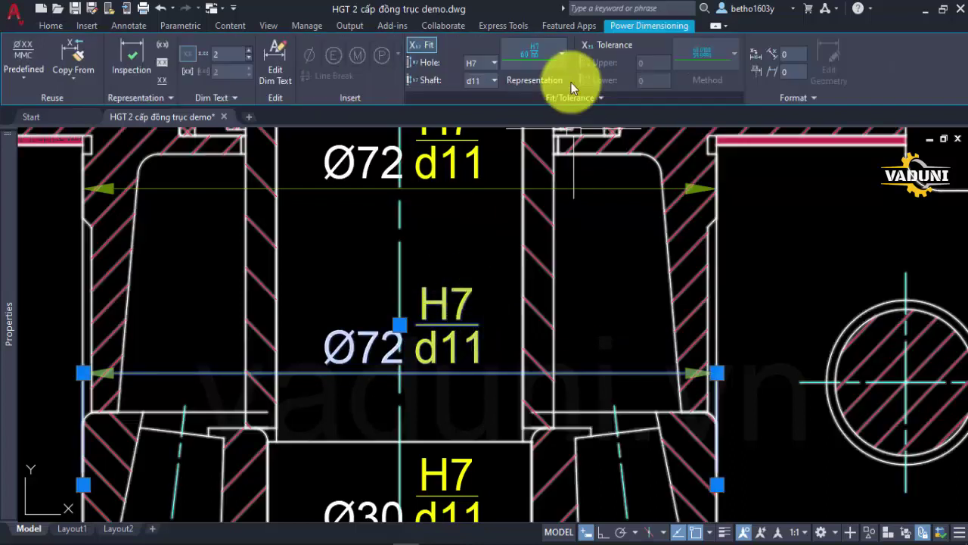
left_click(562, 51)
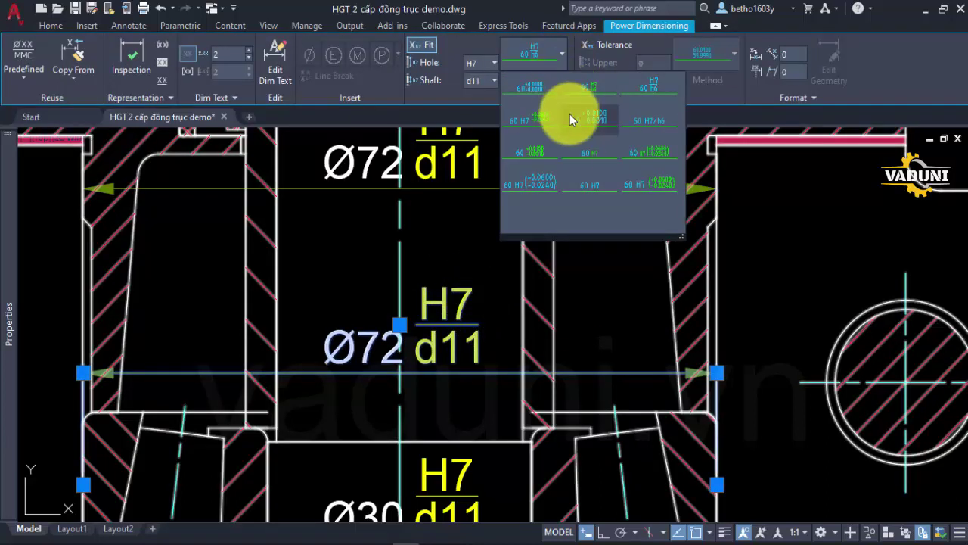
left_click(595, 187)
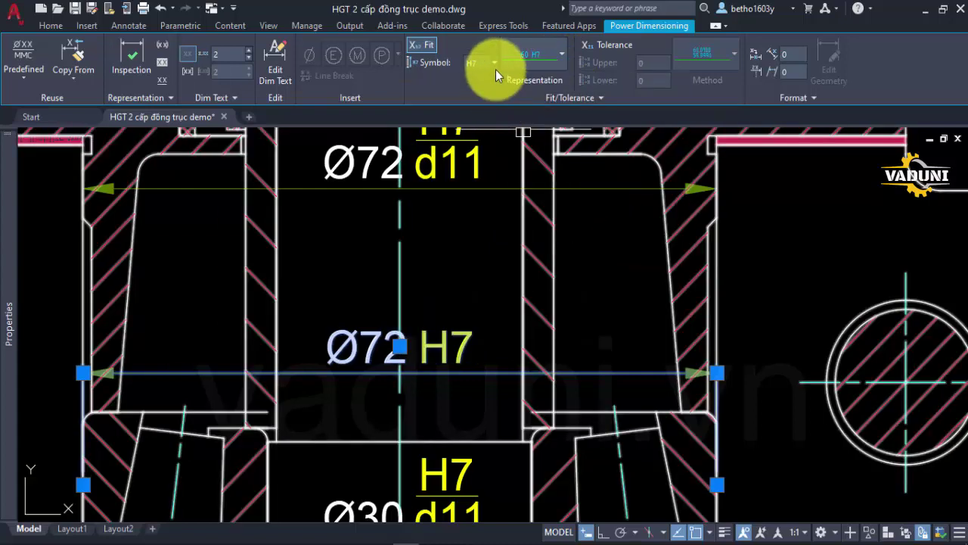
Change the hole fit letter to K so the dimension reads Ø72 K7
left_click(495, 62)
left_click(481, 86)
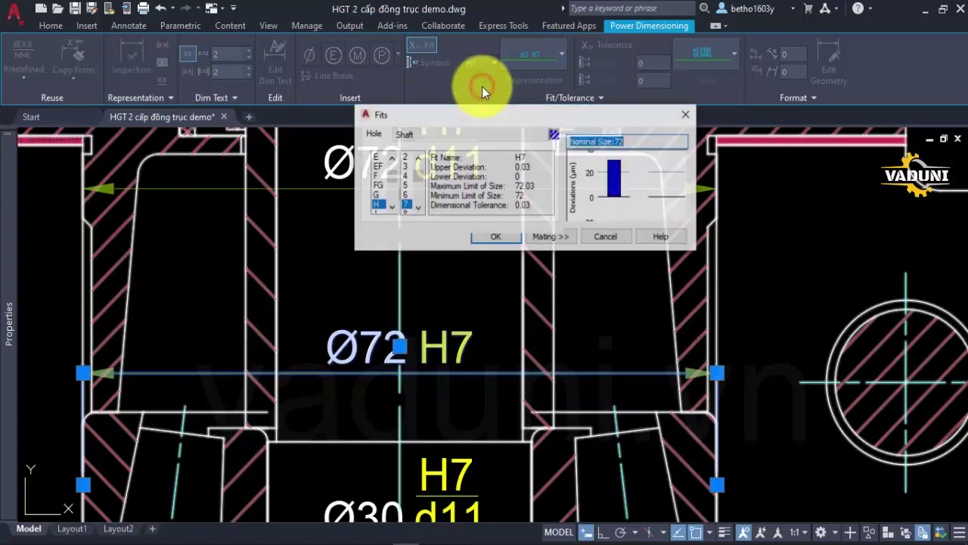
scroll(376, 189, "down", 1)
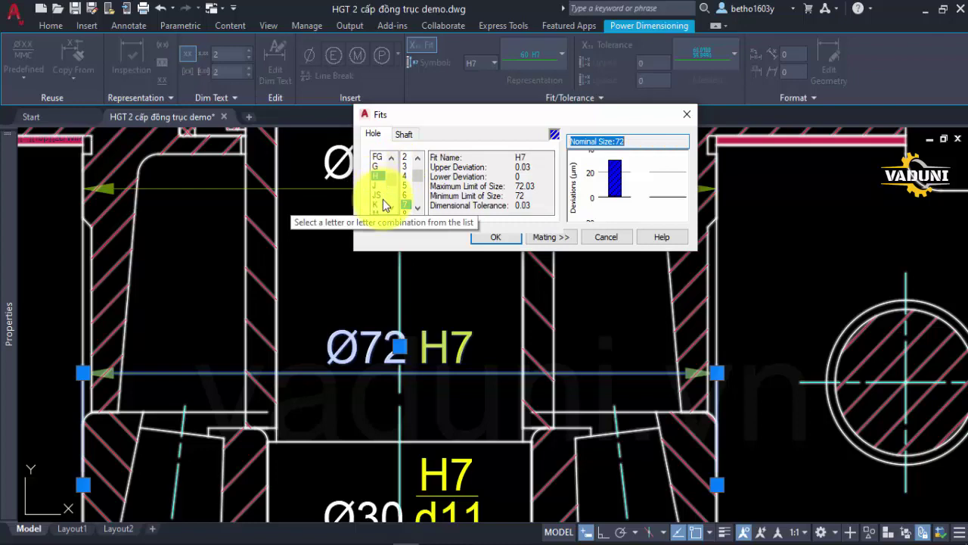
left_click(379, 205)
left_click(492, 236)
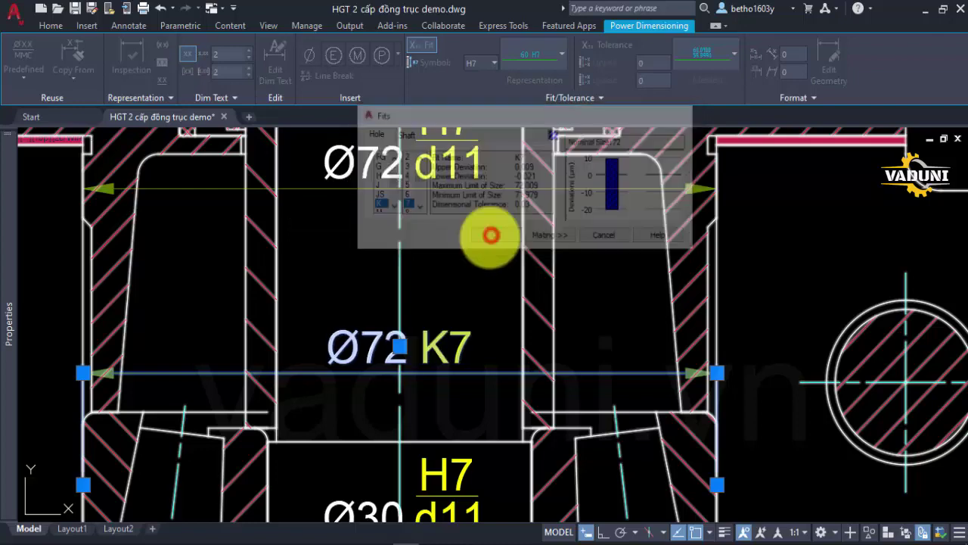
scroll(460, 244, "down", 3)
key("Escape")
scroll(454, 346, "up", 3)
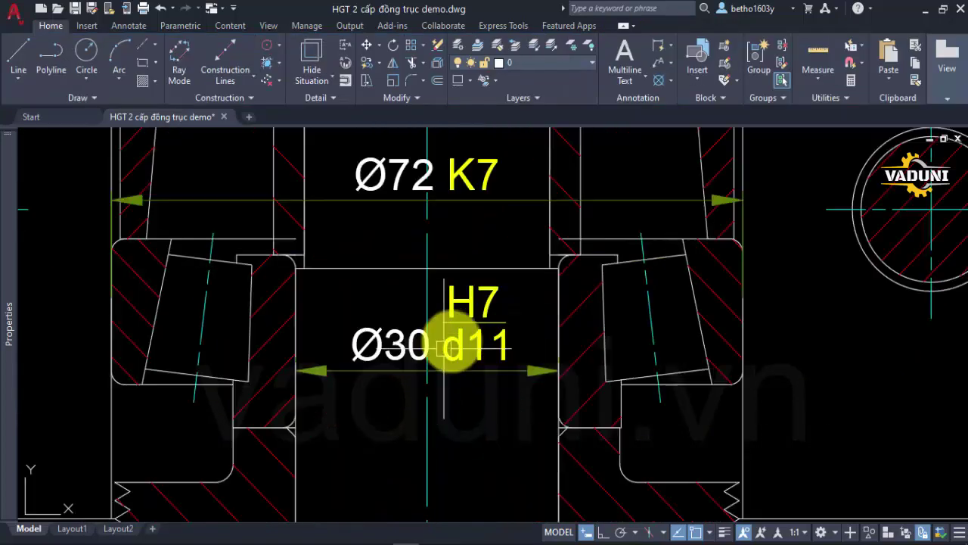
Give the Ø30 dimension a single-symbol fit and choose shaft fit k6
left_click(498, 389)
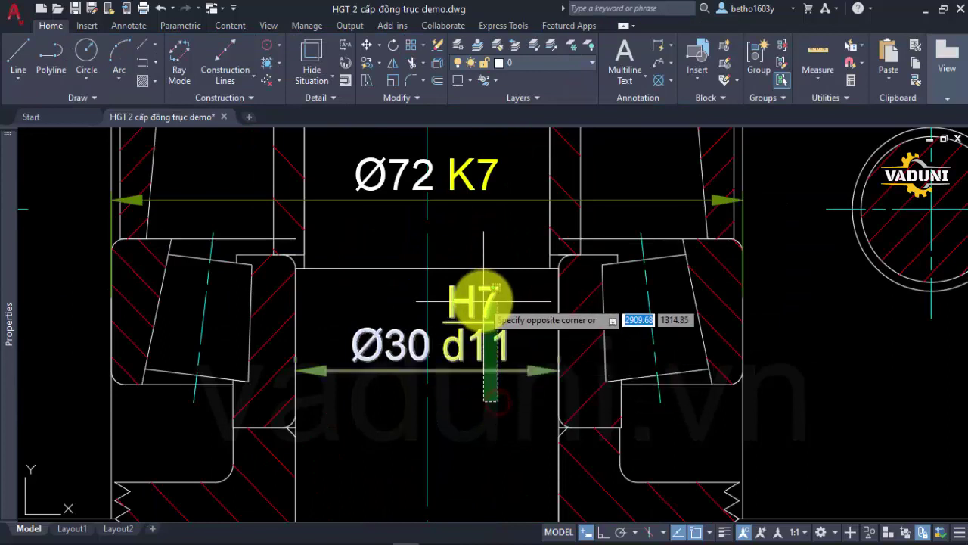
left_click(482, 296)
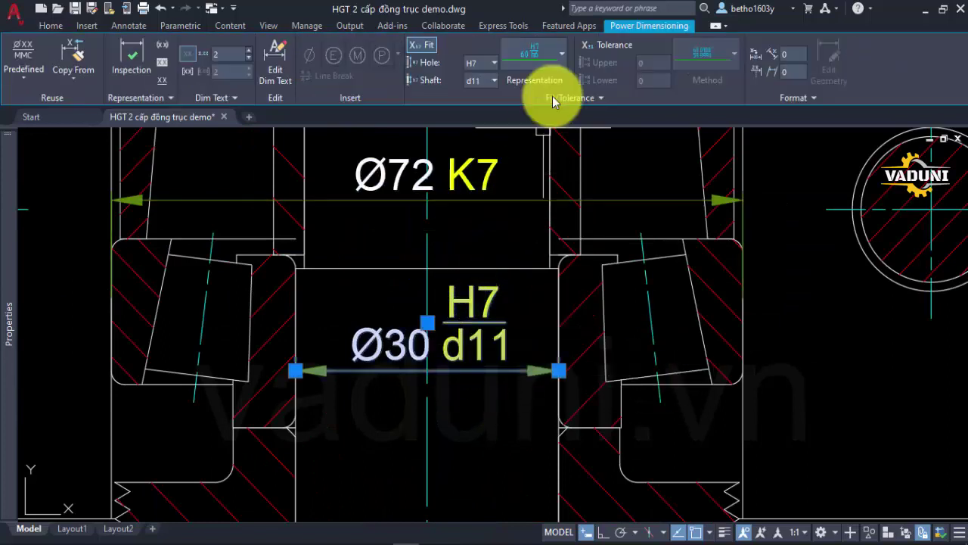
left_click(560, 57)
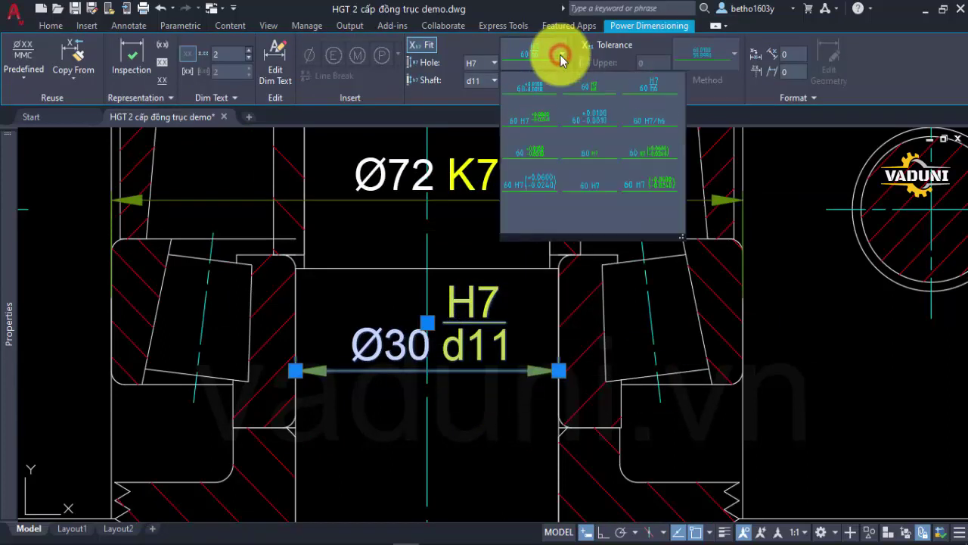
left_click(584, 184)
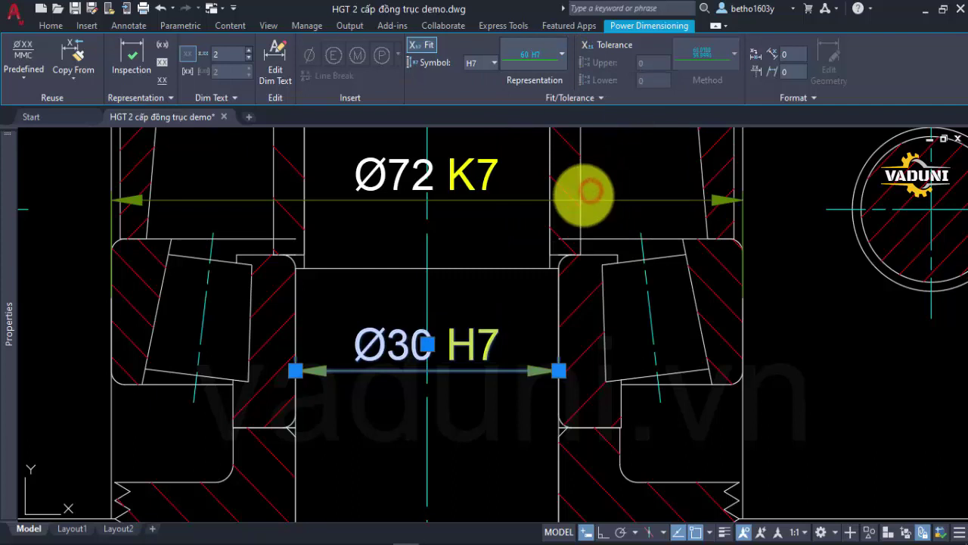
left_click(490, 77)
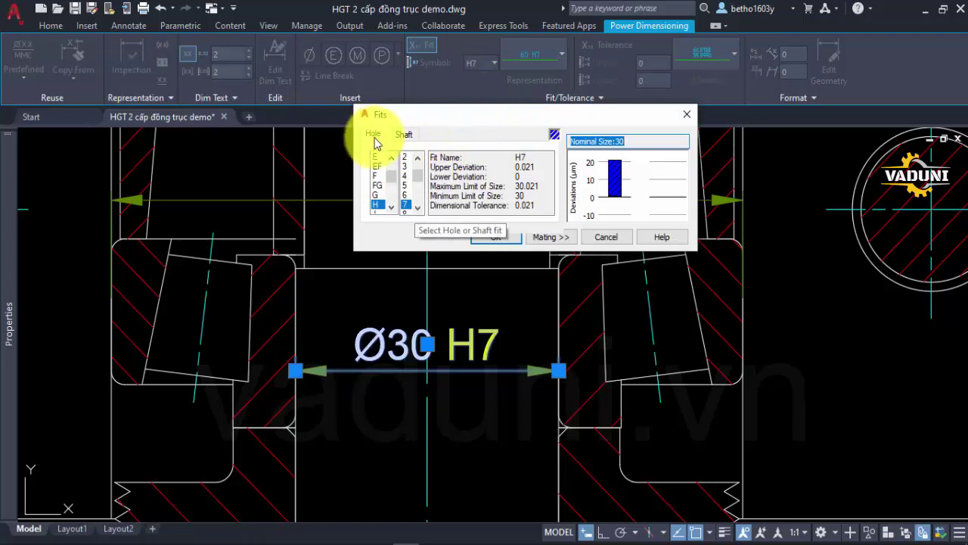
left_click(405, 134)
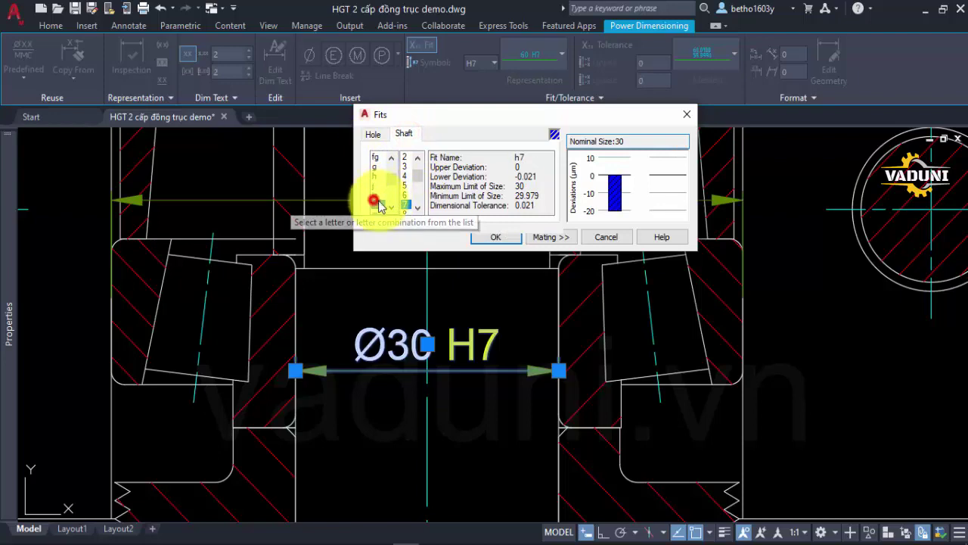
left_click(378, 205)
left_click(406, 195)
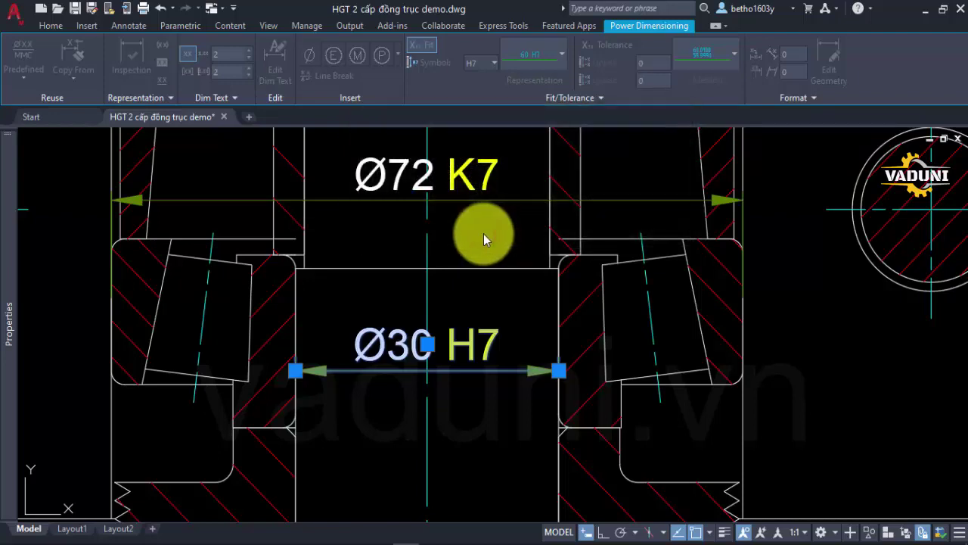
scroll(469, 211, "down", 4)
Select the Ø32 H7/d11 fit dimension
scroll(486, 443, "up", 2)
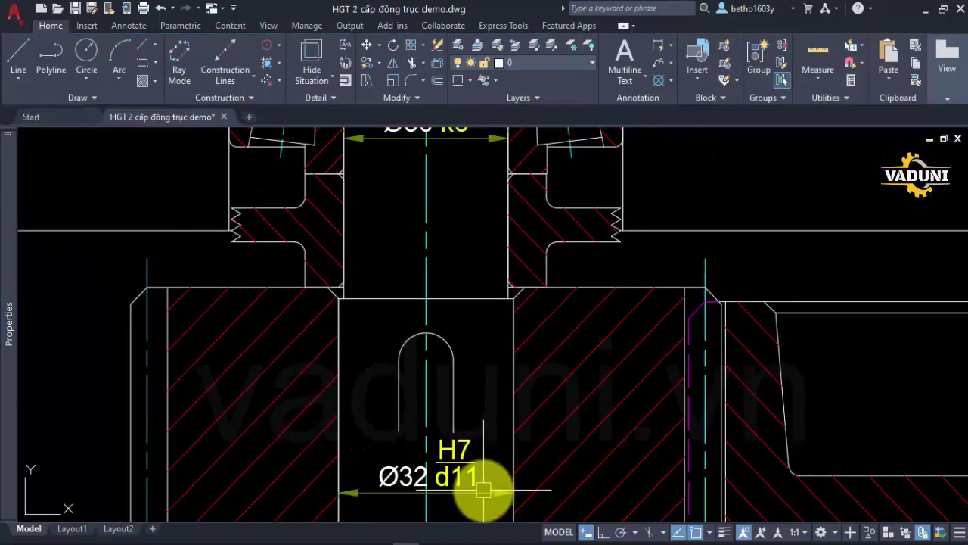
scroll(480, 465, "up", 2)
scroll(449, 411, "up", 2)
middle_click_drag(449, 410, 586, 422)
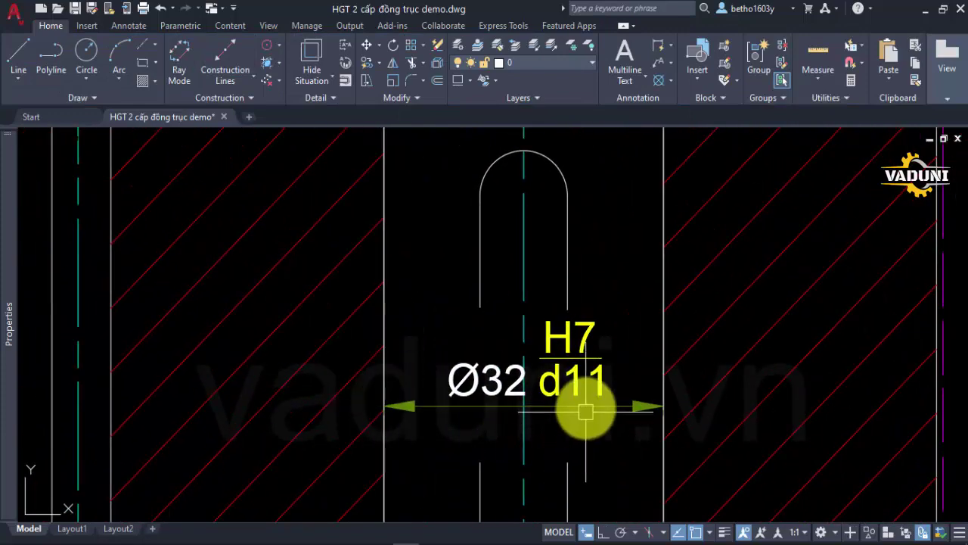
left_click(598, 421)
left_click(580, 340)
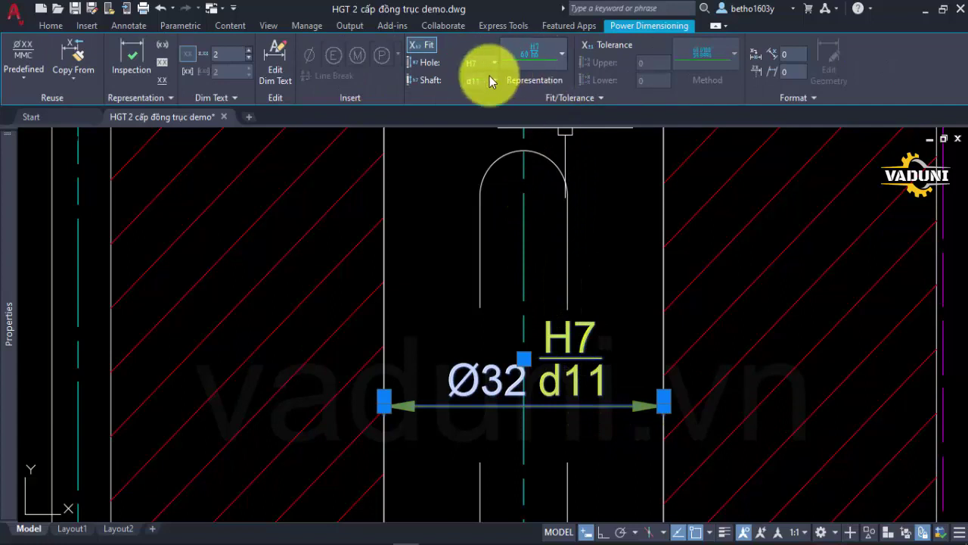
Change its shaft fit to k6 in the Fits dialog so it reads H7/k6, then deselect
left_click(490, 101)
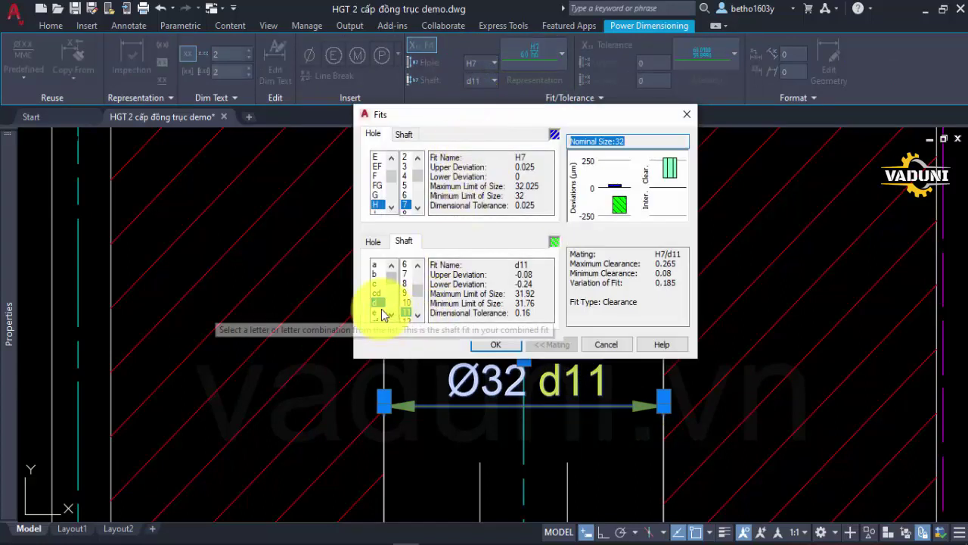
scroll(378, 309, "down", 1)
scroll(378, 309, "down", 1)
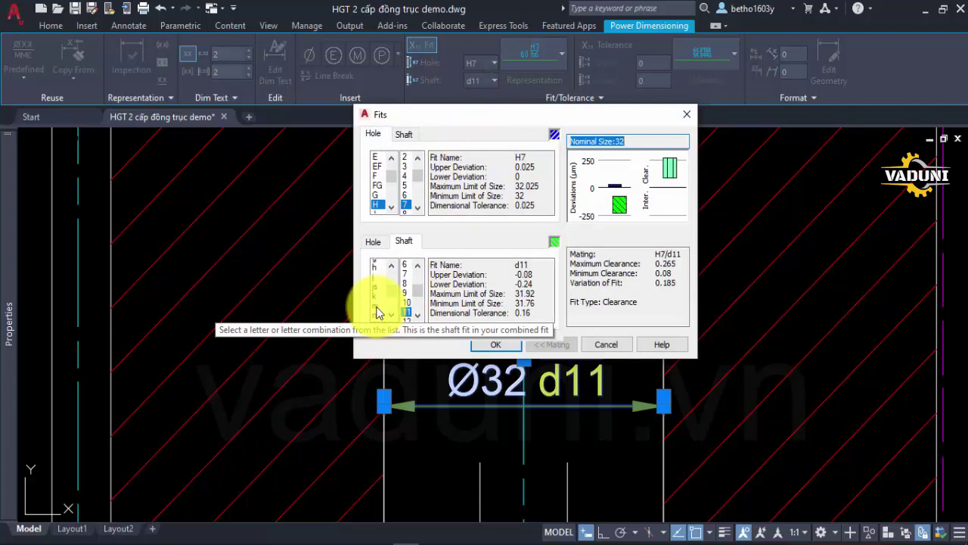
left_click(376, 274)
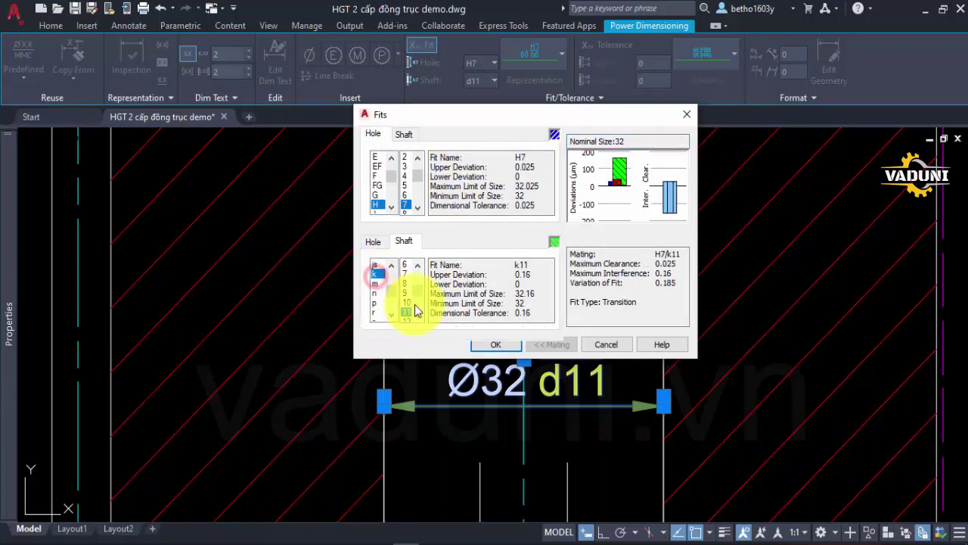
left_click(404, 264)
left_click(496, 345)
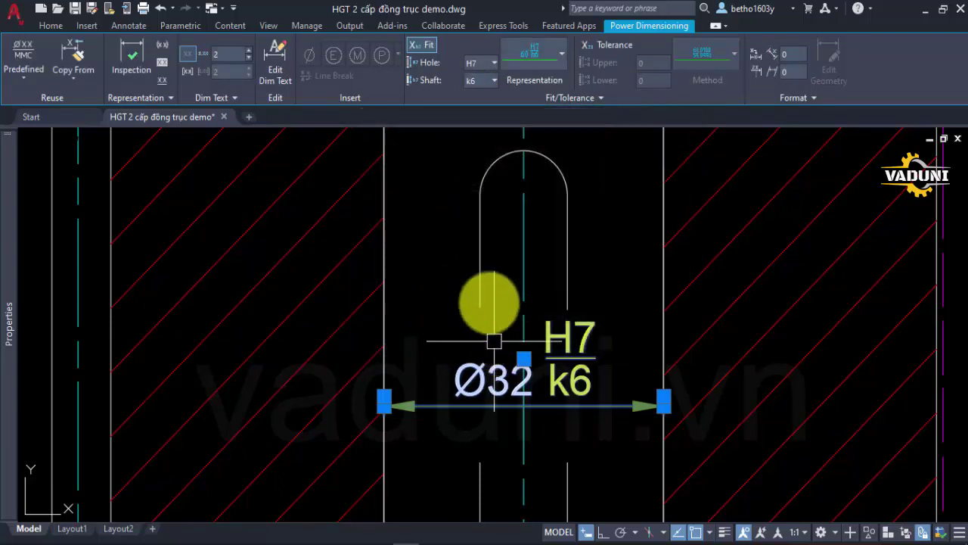
scroll(484, 303, "down", 5)
key("Escape")
scroll(432, 195, "up", 3)
scroll(488, 194, "up", 3)
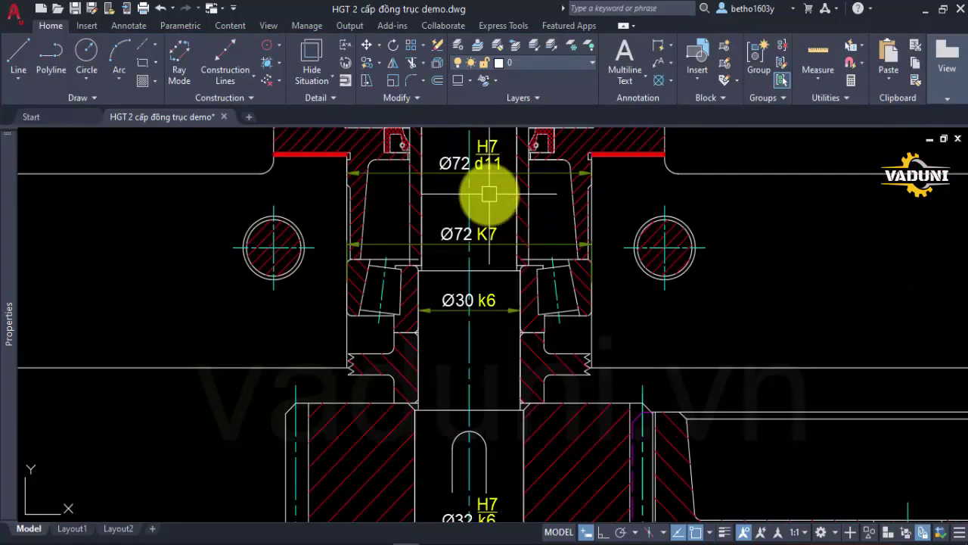
Open the xref geometry beside the upper Ø72 dimension for in-place reference editing
mouse_move(489, 194)
middle_mouse_down()
mouse_move(492, 281)
mouse_move(466, 288)
middle_mouse_up()
scroll(432, 210, "up", 2)
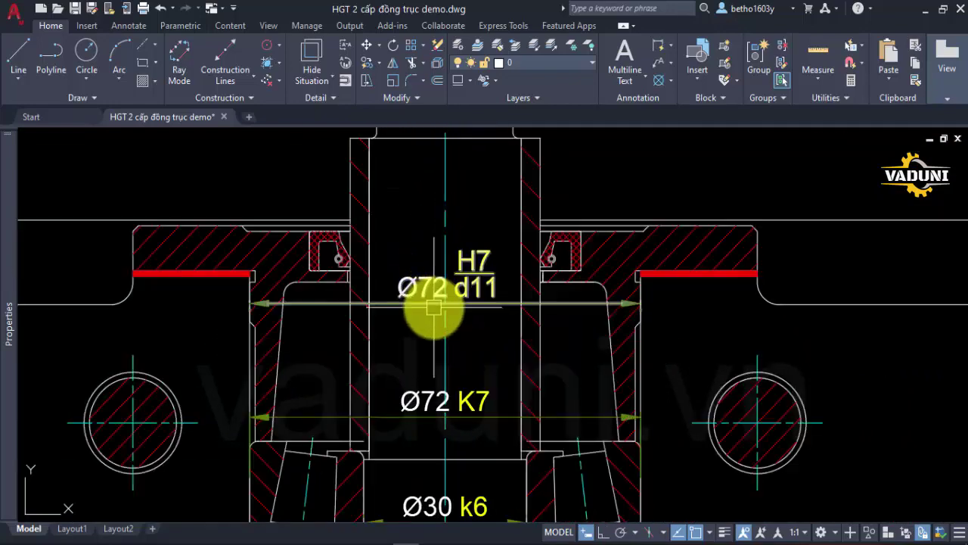
double_click(449, 190)
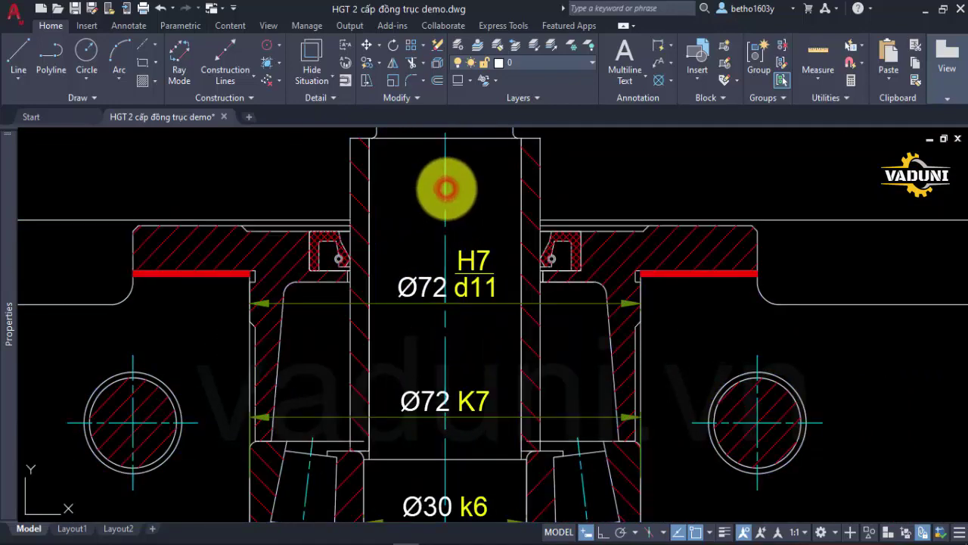
left_click(469, 386)
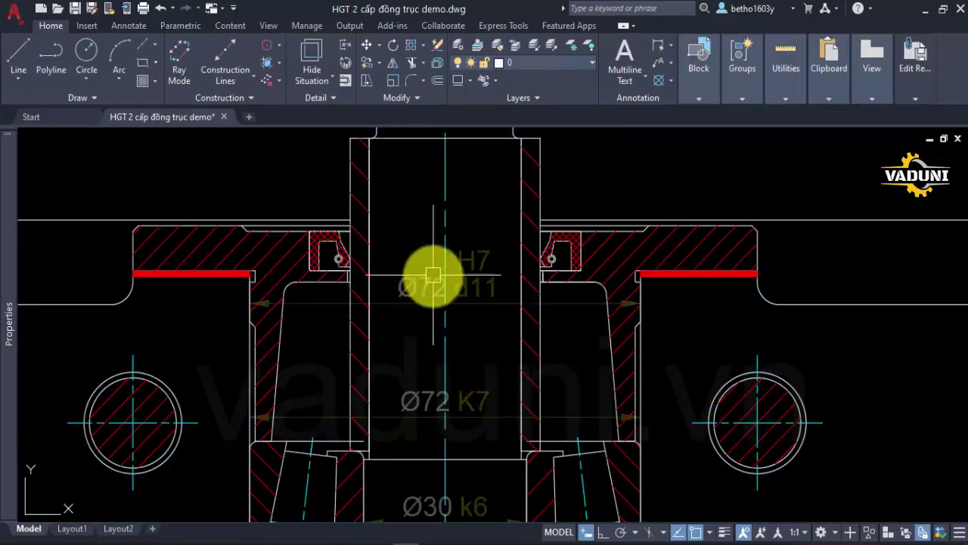
scroll(431, 274, "up", 4)
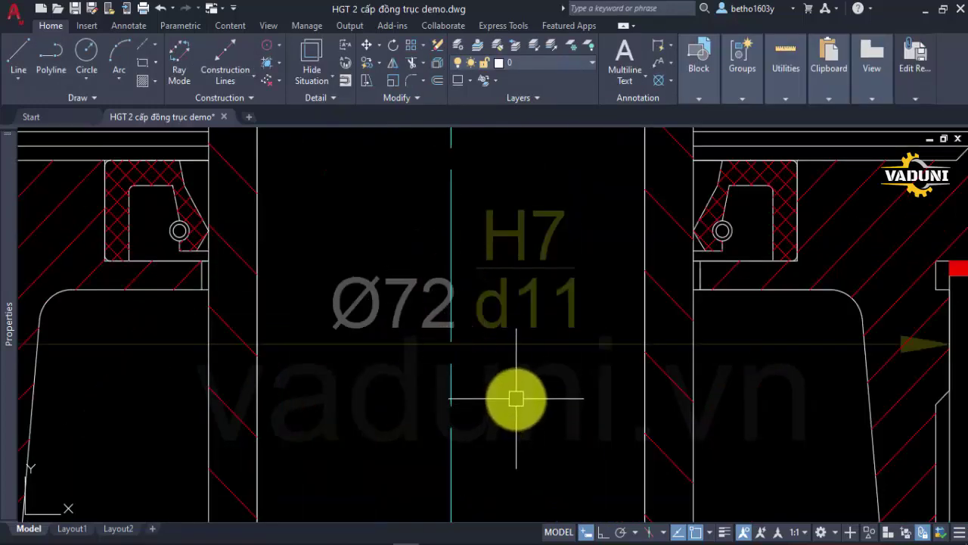
Break the centerline at the Ø72 H7/d11 and Ø72 K7 texts
type("Br")
key("space")
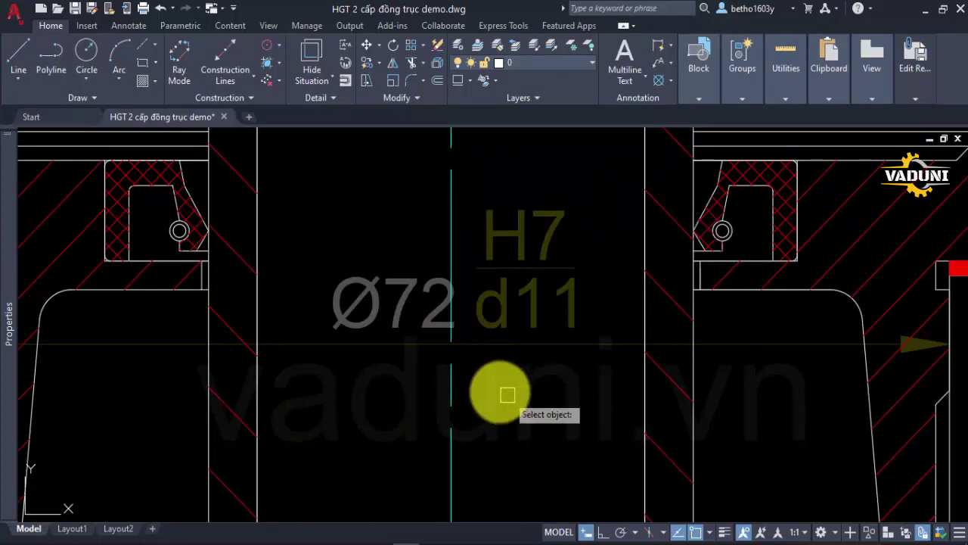
left_click(450, 367)
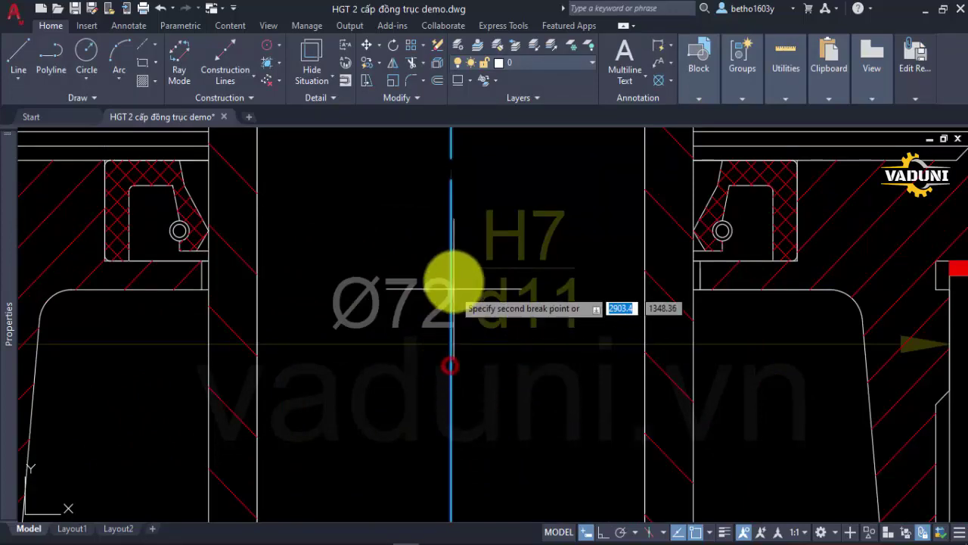
left_click(451, 249)
scroll(452, 249, "down", 5)
scroll(453, 333, "up", 5)
key("space")
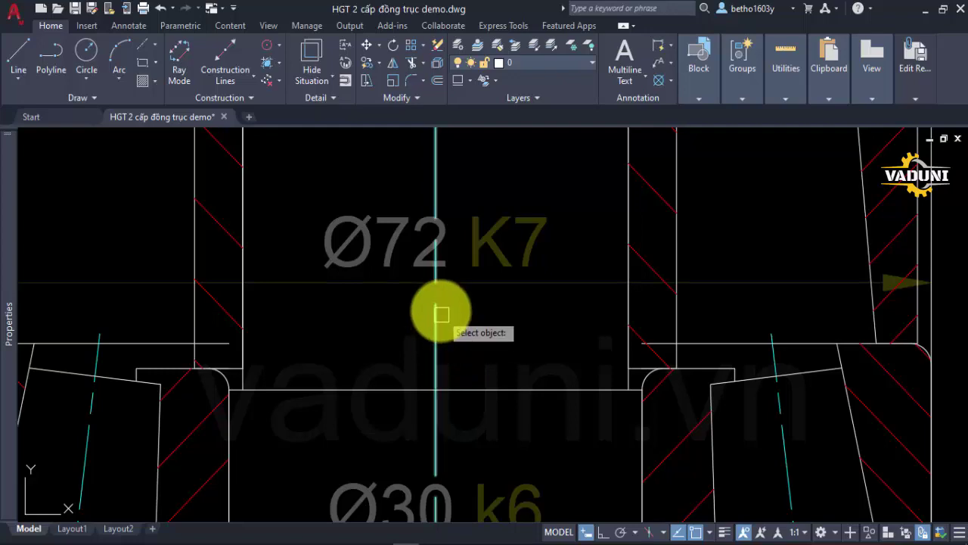
left_click(438, 297)
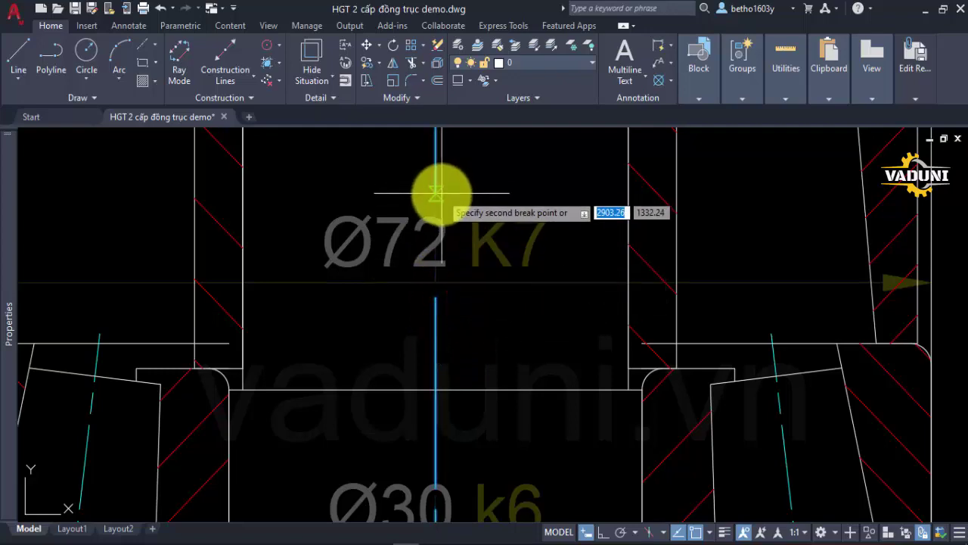
left_click(441, 197)
scroll(441, 182, "down", 4)
scroll(443, 330, "up", 4)
Break the centerline at the Ø30 k6 and Ø32 H7/k6 texts
key("space")
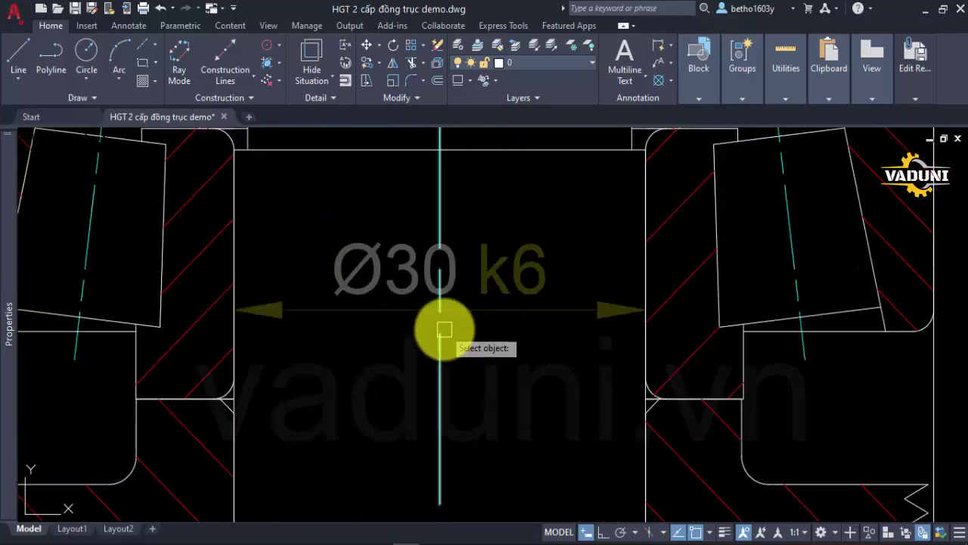
left_click(443, 327)
left_click(443, 210)
scroll(443, 204, "down", 3)
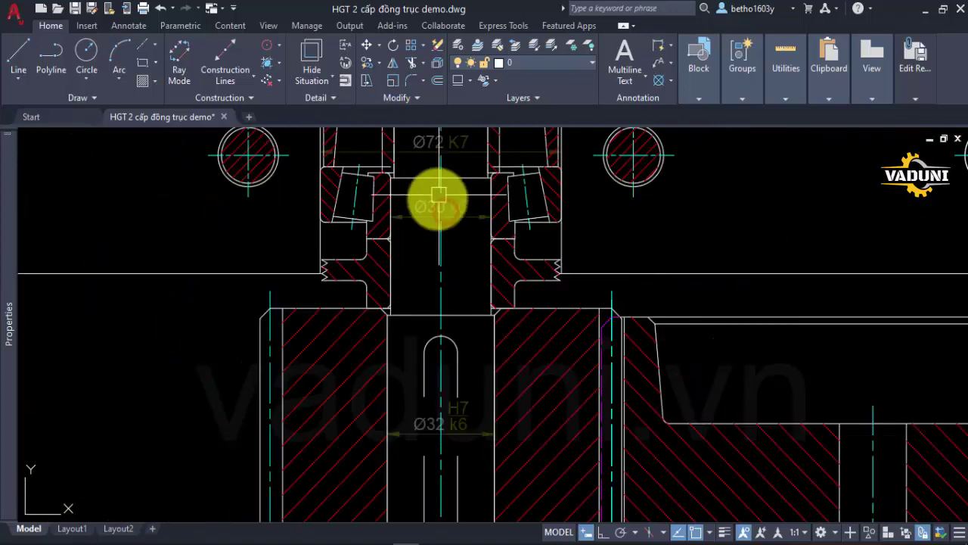
scroll(435, 302, "down", 1)
scroll(438, 441, "up", 5)
key("space")
left_click(443, 433)
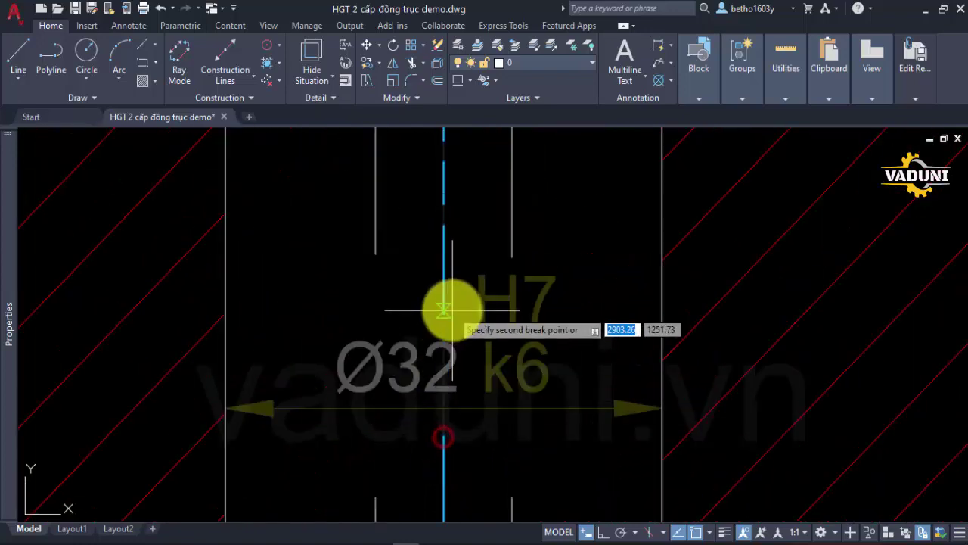
left_click(452, 309)
Save the reference edits and confirm
left_click(924, 72)
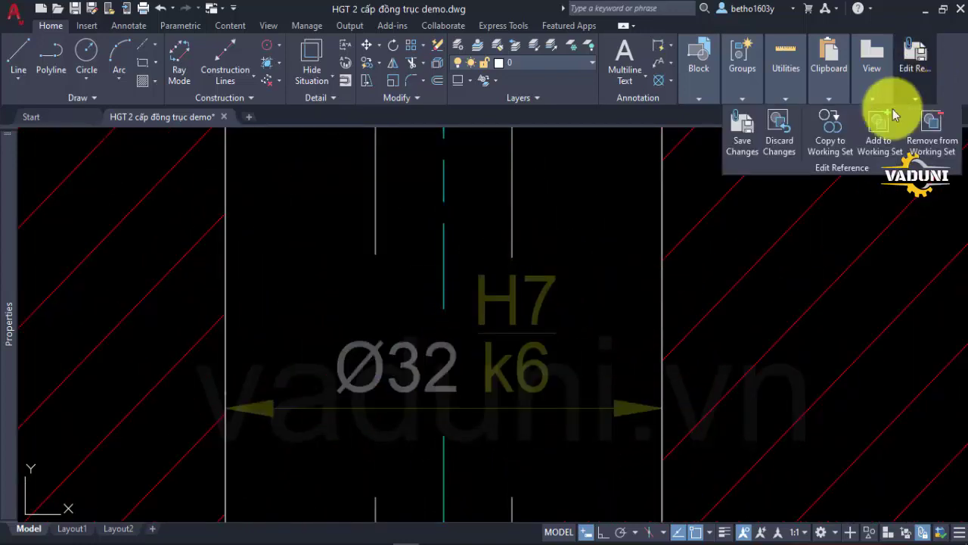
left_click(757, 137)
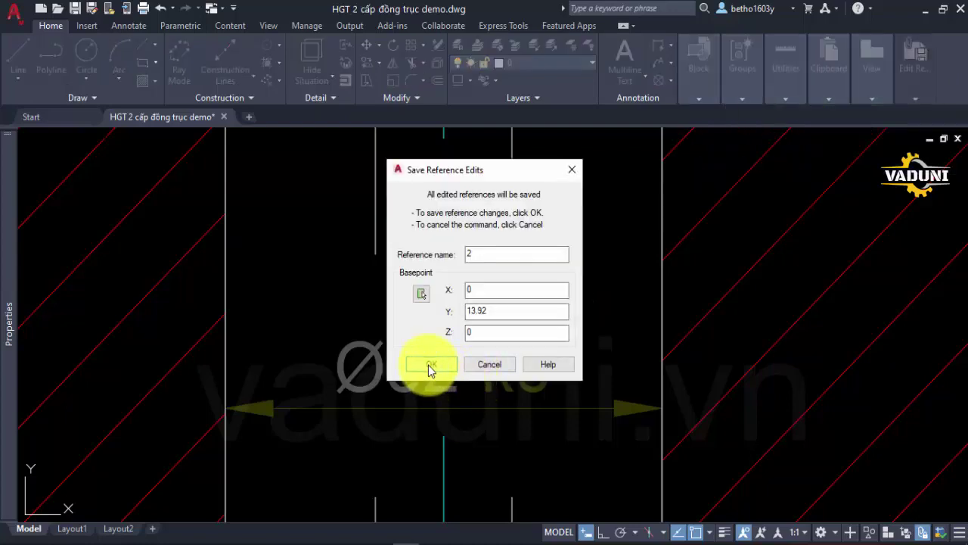
left_click(428, 365)
Zoom to the 228 center distance in the top view and start a selection window
scroll(416, 355, "down", 5)
scroll(408, 363, "down", 3)
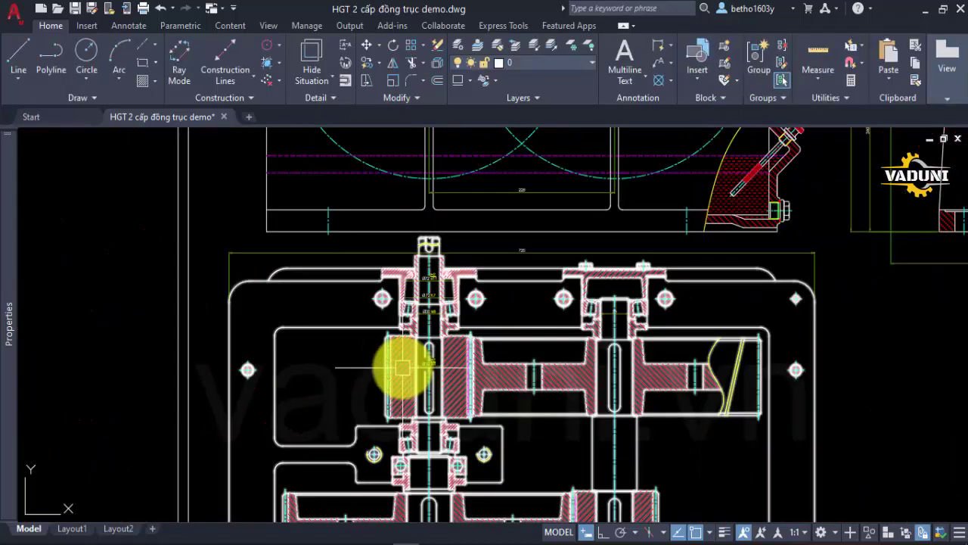
middle_click_drag(508, 299, 394, 367)
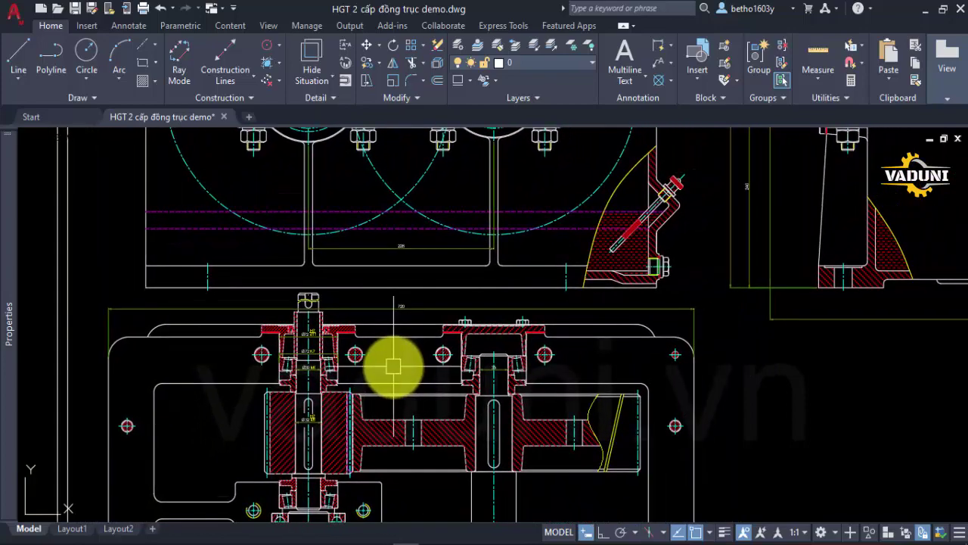
scroll(394, 365, "down", 3)
scroll(409, 371, "down", 3)
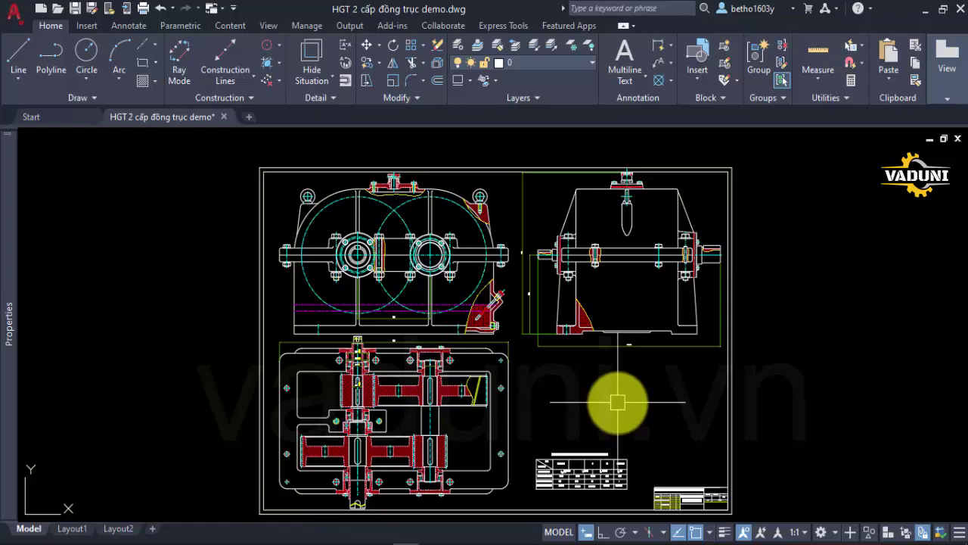
scroll(389, 320, "up", 5)
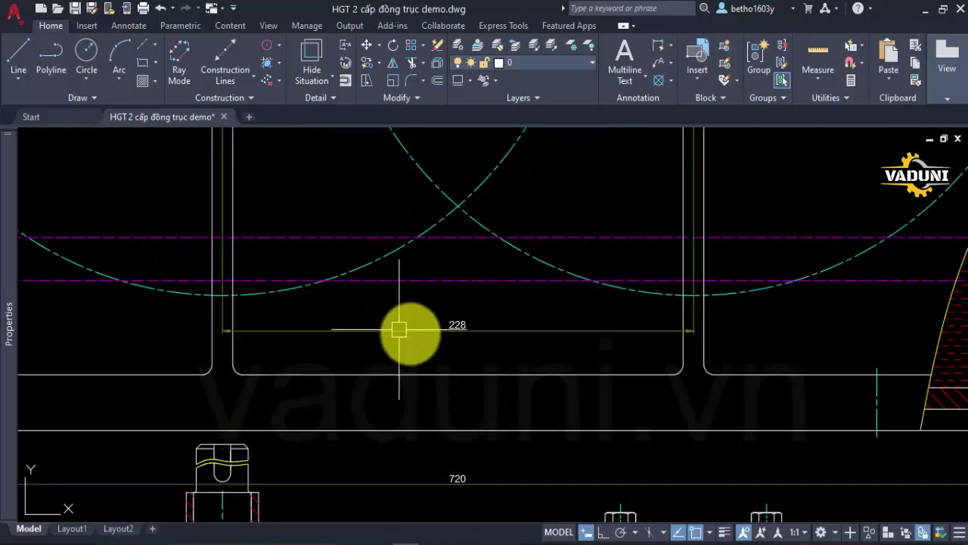
scroll(454, 340, "up", 2)
scroll(408, 333, "down", 3)
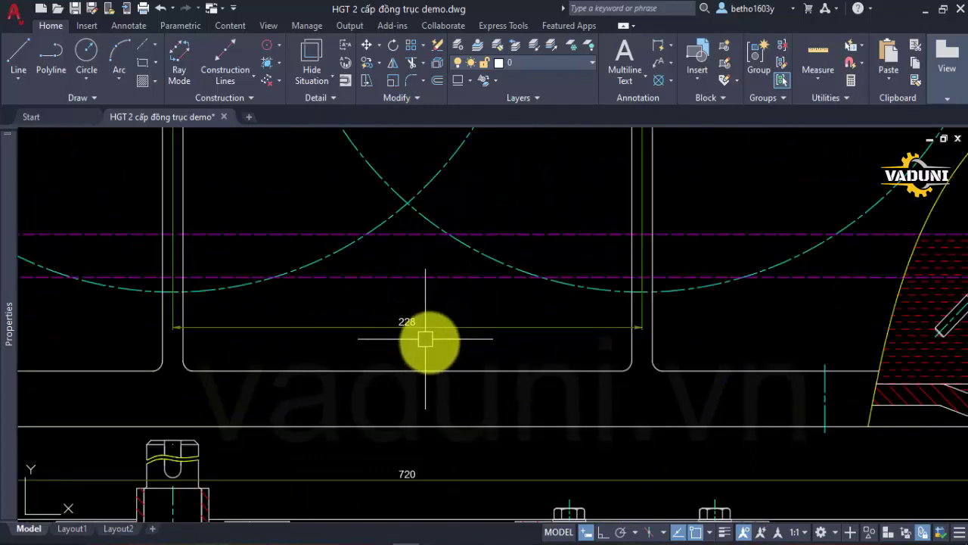
scroll(439, 347, "up", 2)
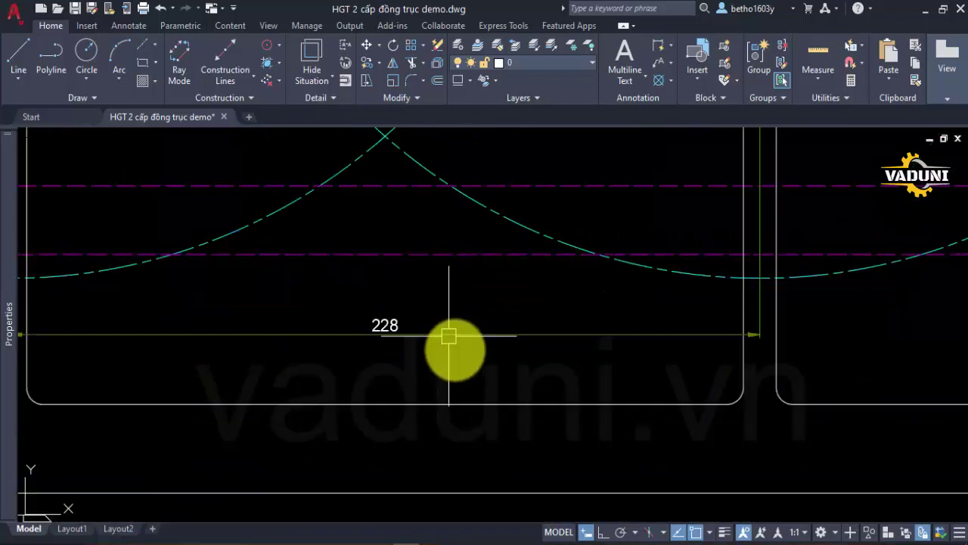
left_click(450, 347)
Apply the symmetrical tolerance display so the 228 dimension reads 228±0.01, then deselect it
left_click(443, 300)
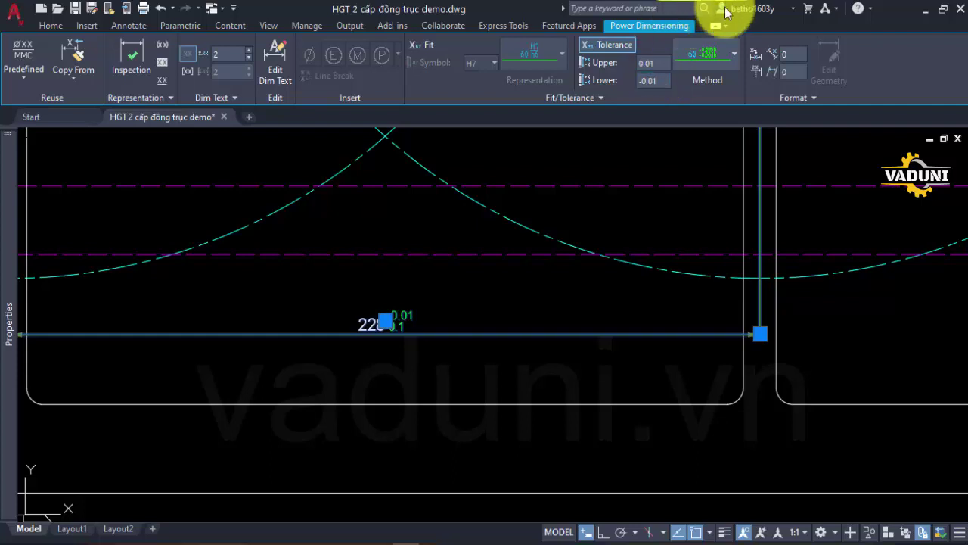
left_click(732, 55)
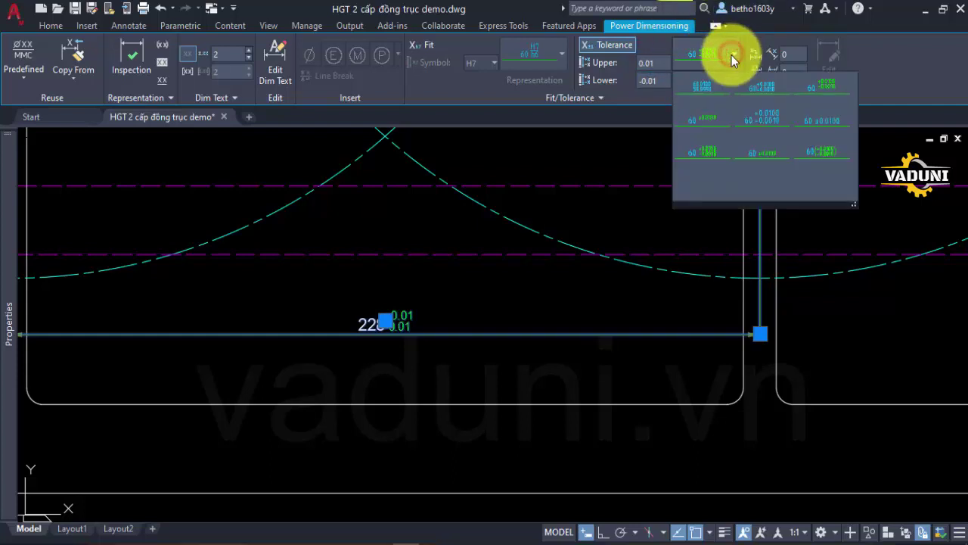
left_click(756, 155)
left_click(561, 303)
left_click(517, 303)
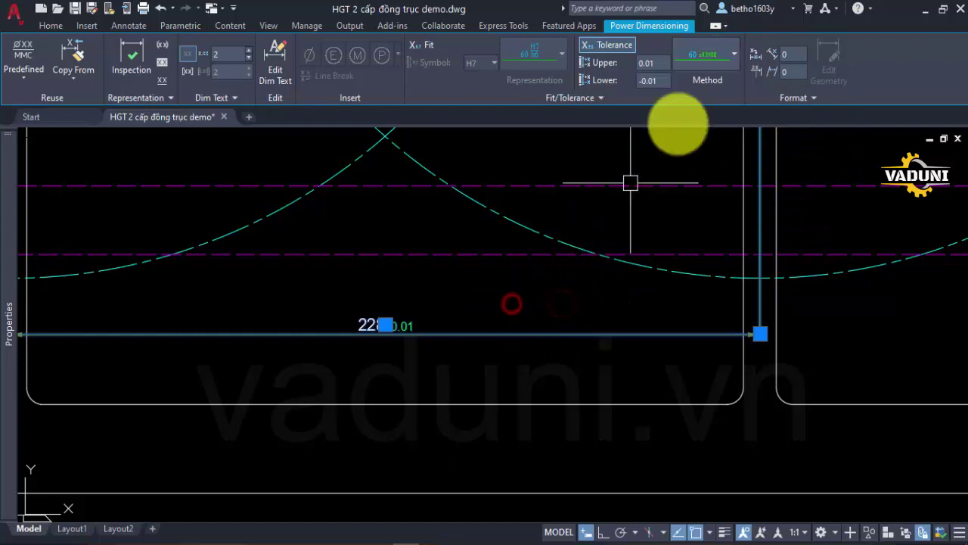
left_click(722, 59)
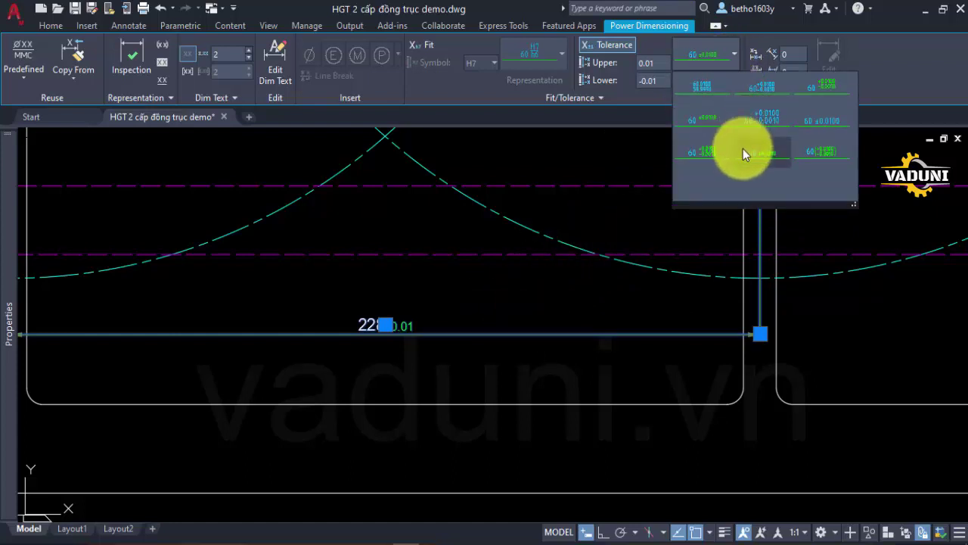
left_click(823, 121)
key("Escape")
scroll(424, 370, "up", 3)
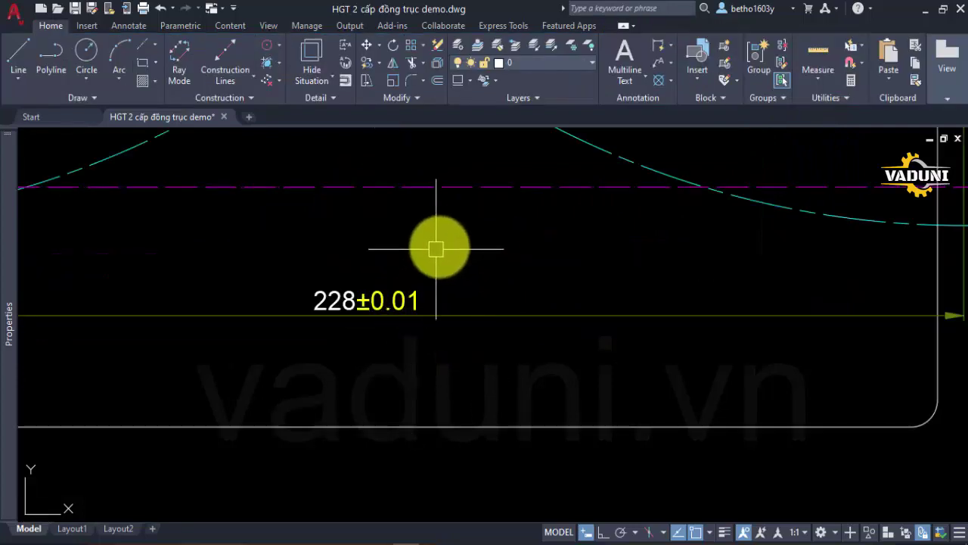
scroll(436, 248, "down", 2)
scroll(483, 248, "down", 3)
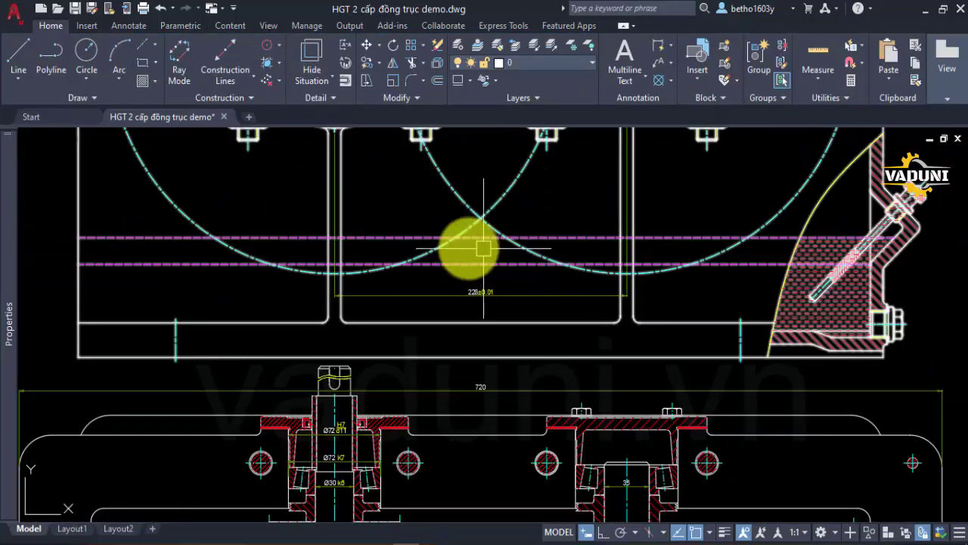
scroll(483, 248, "down", 2)
scroll(421, 260, "down", 2)
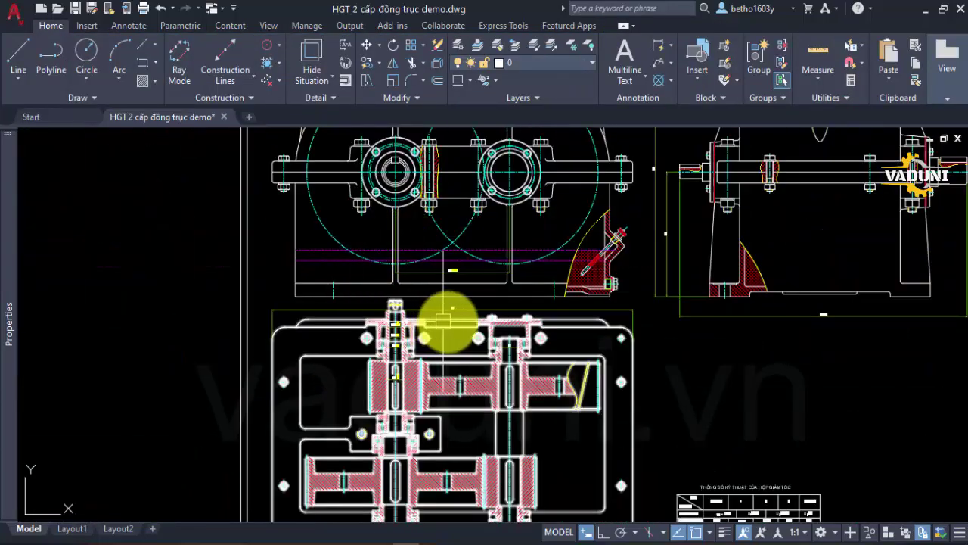
scroll(454, 316, "up", 3)
scroll(469, 310, "up", 3)
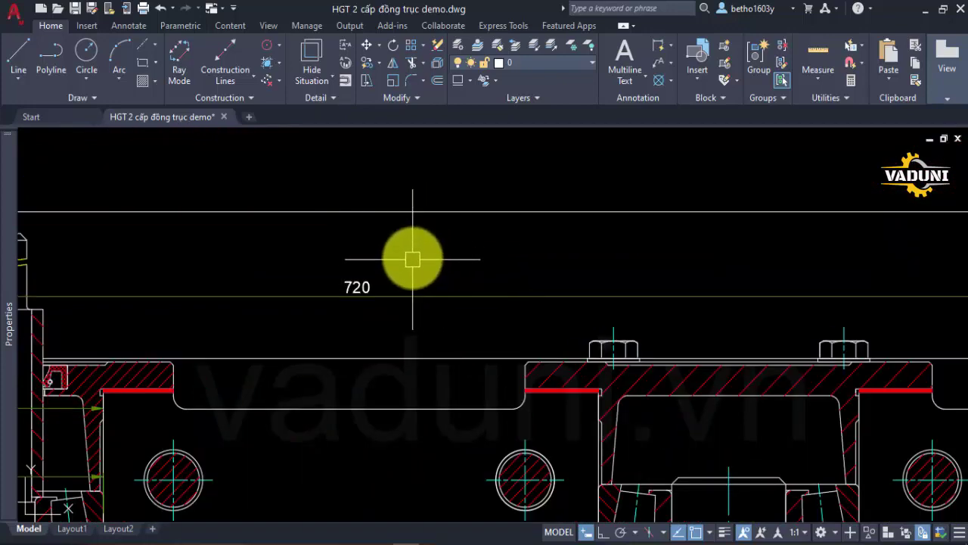
scroll(412, 259, "down", 5)
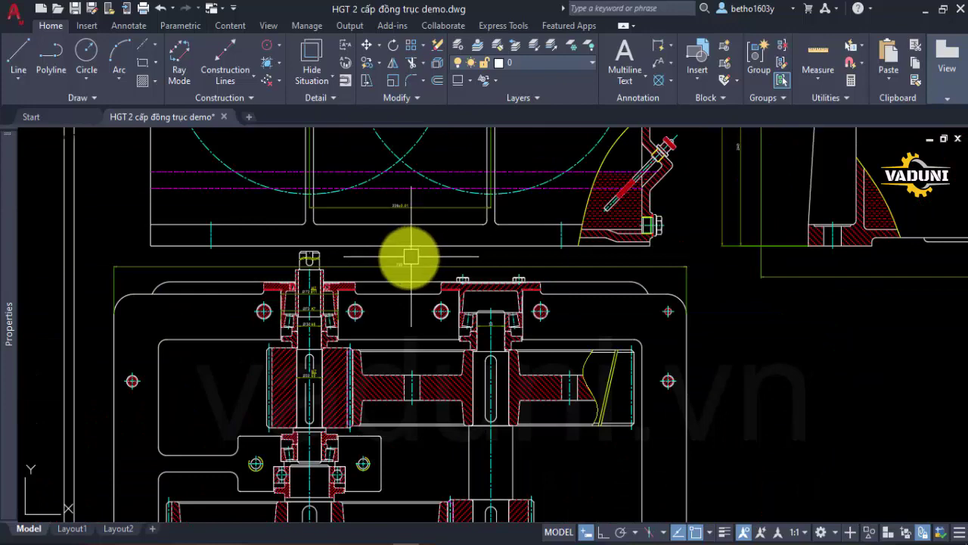
scroll(303, 316, "up", 5)
scroll(289, 310, "up", 1)
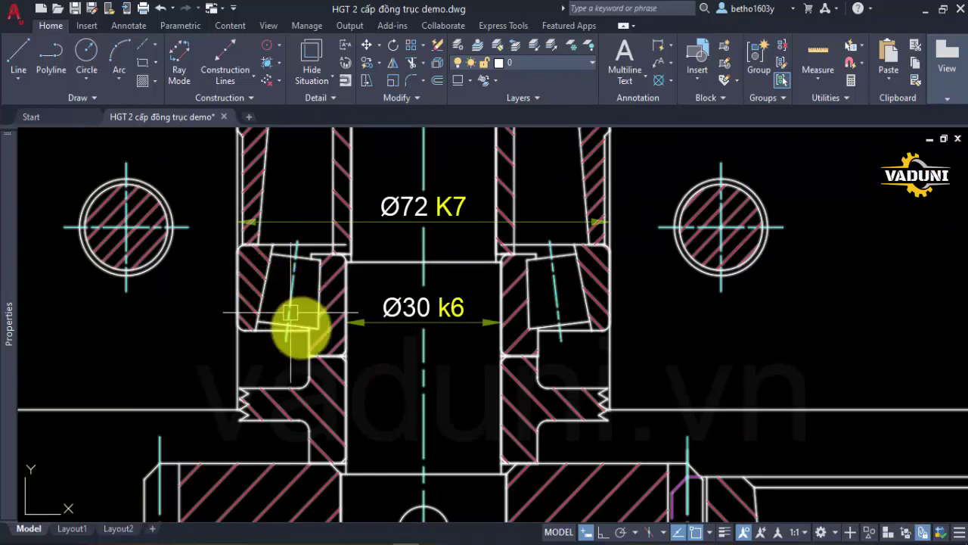
scroll(296, 326, "down", 2)
scroll(345, 310, "down", 2)
scroll(380, 298, "down", 2)
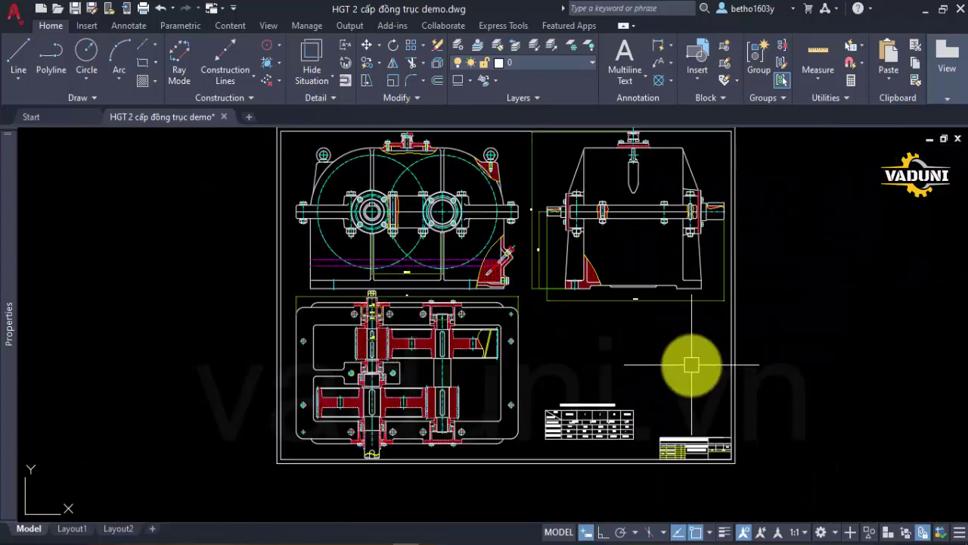
middle_click_drag(691, 364, 656, 385)
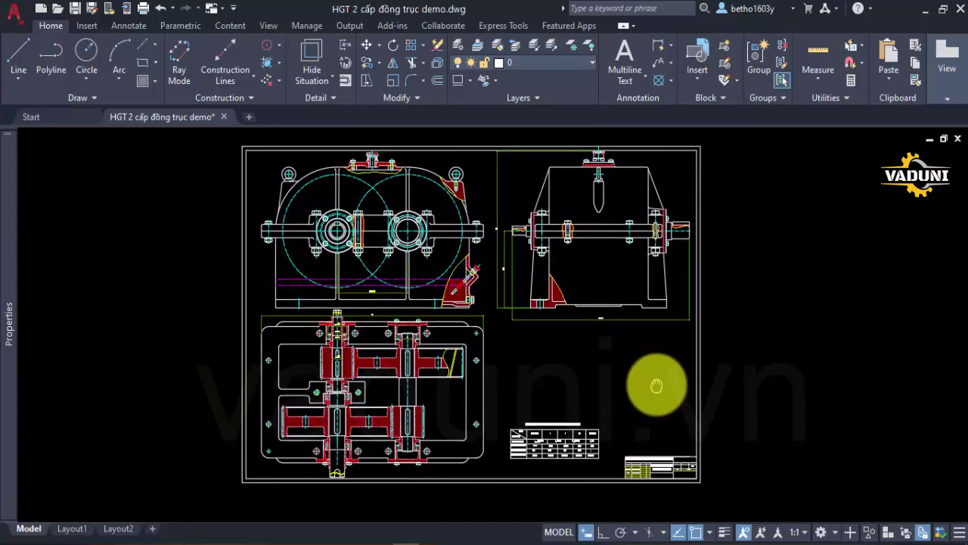
middle_click_drag(656, 385, 656, 386)
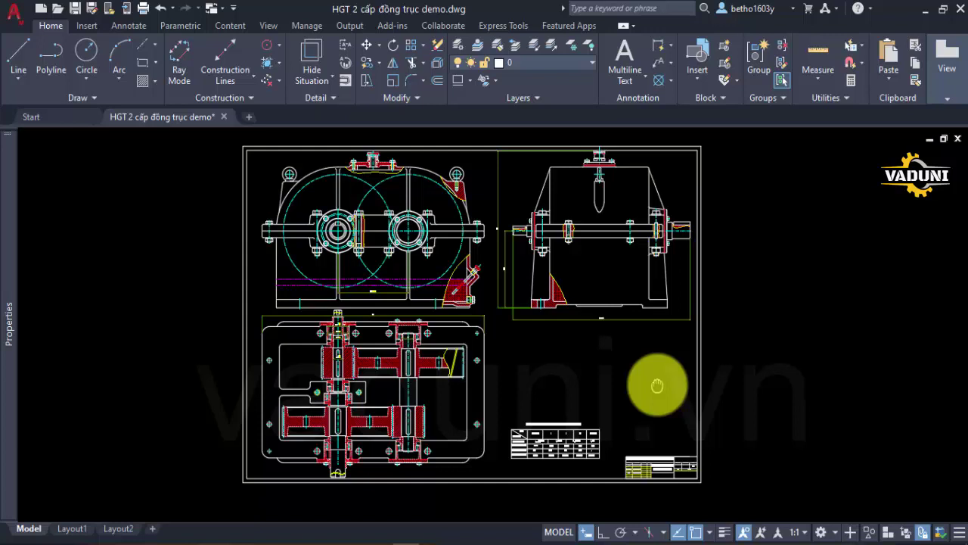